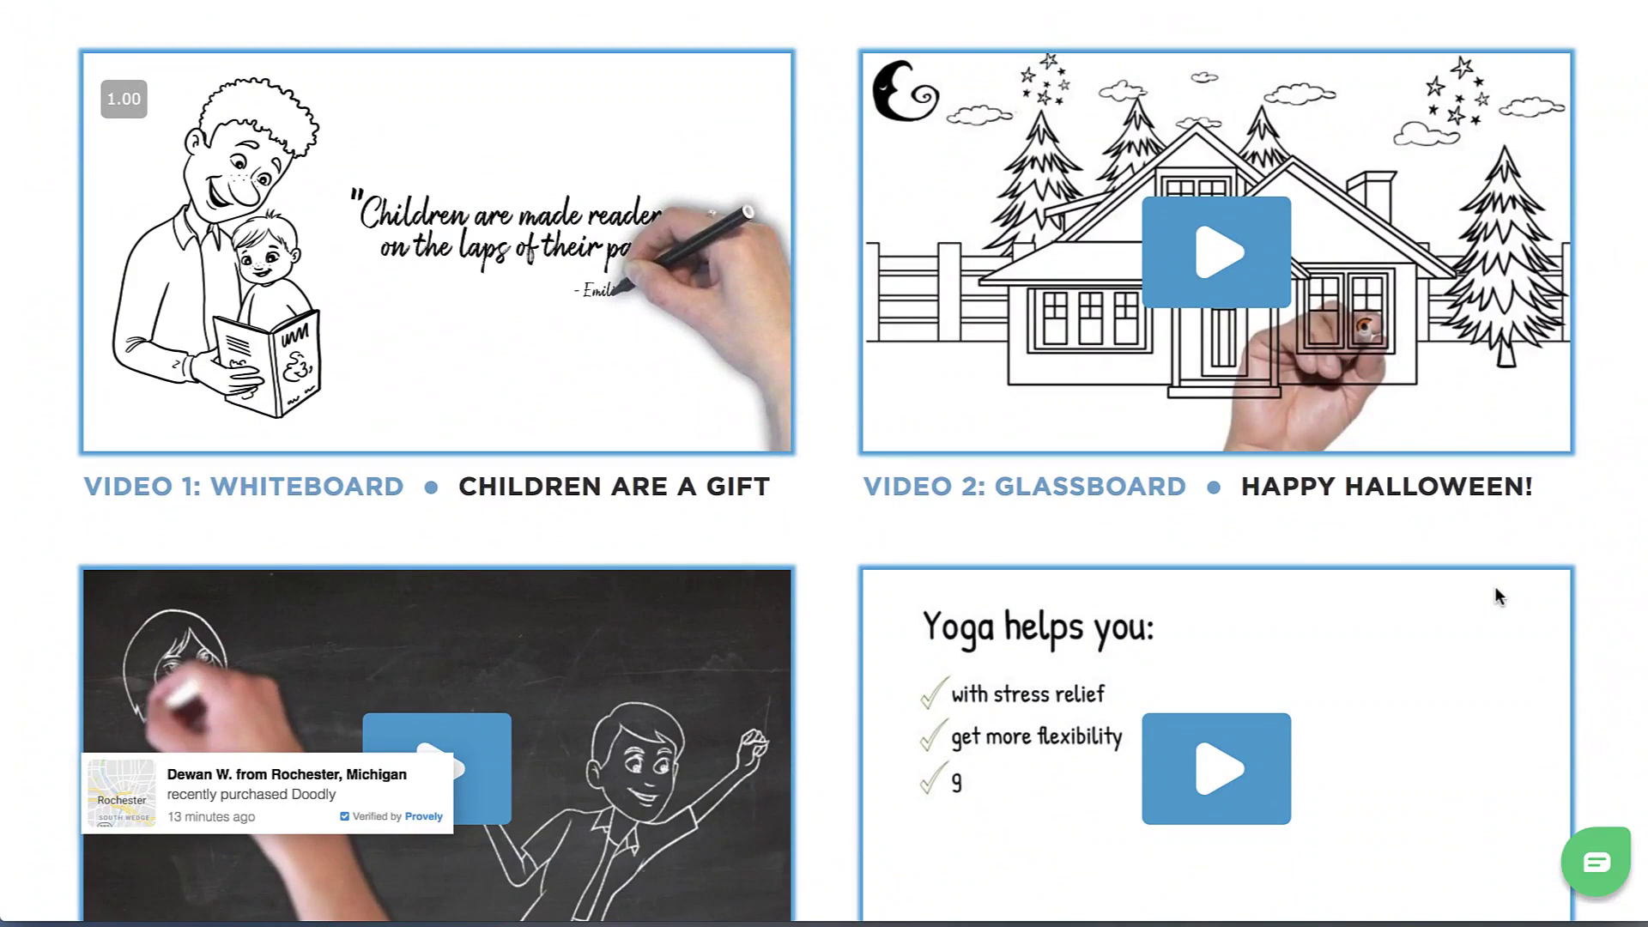
Step: Browse the sample doodle videos and the pricing plans on the Doodly website
scroll(1494, 587, down, 8)
scroll(1497, 595, down, 5)
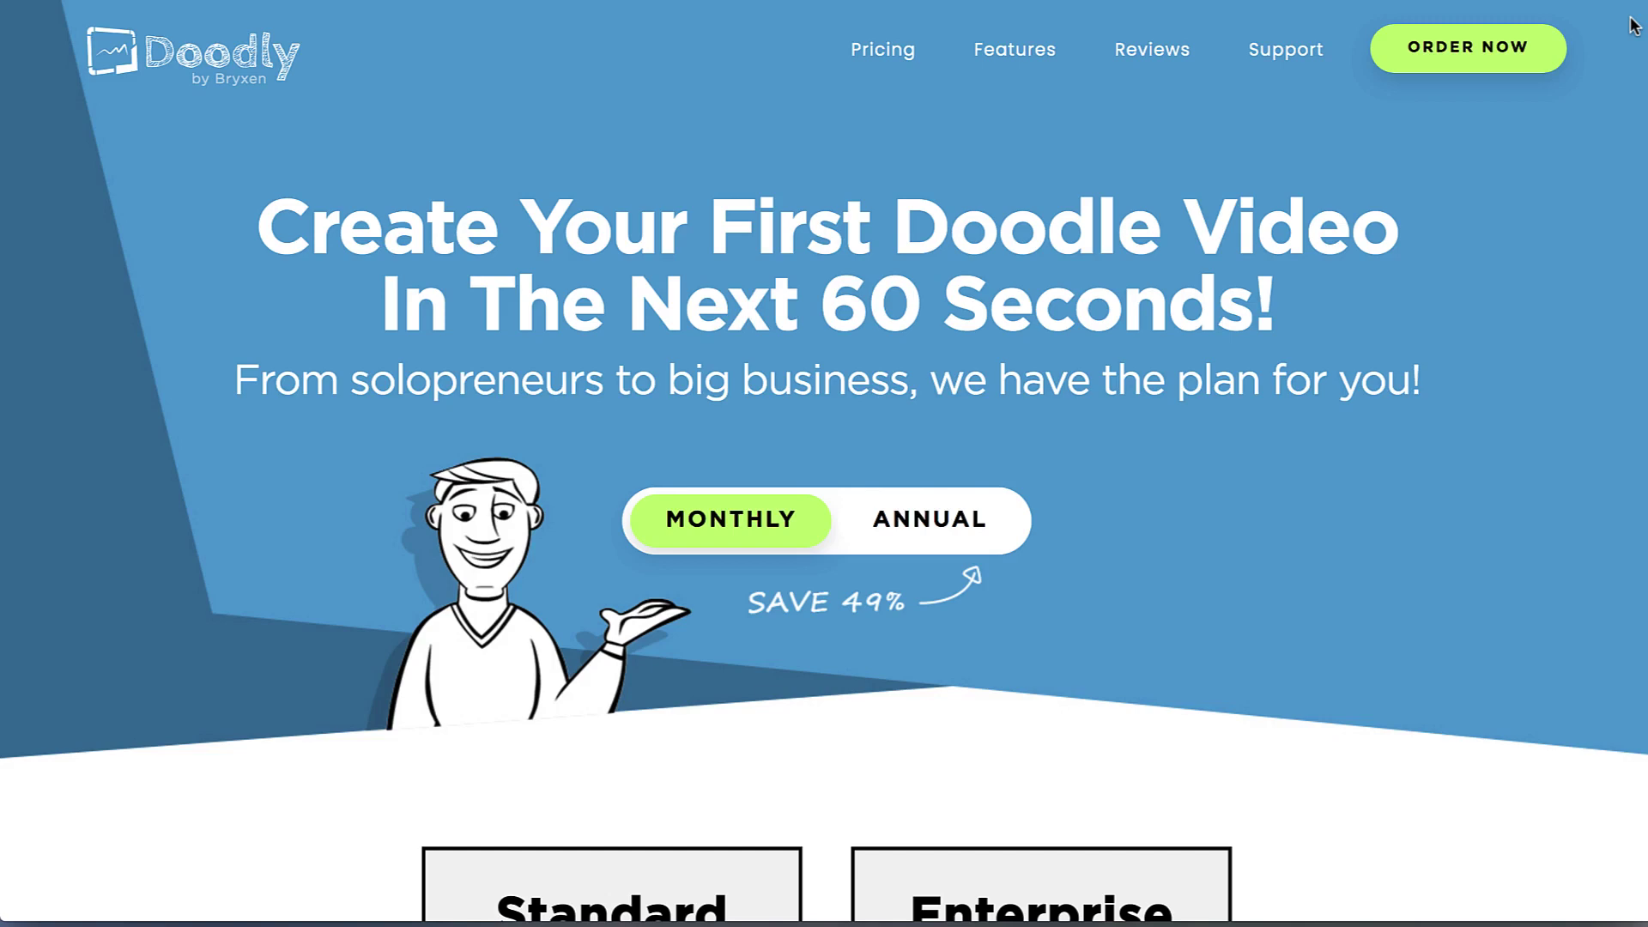
scroll(1632, 26, down, 9)
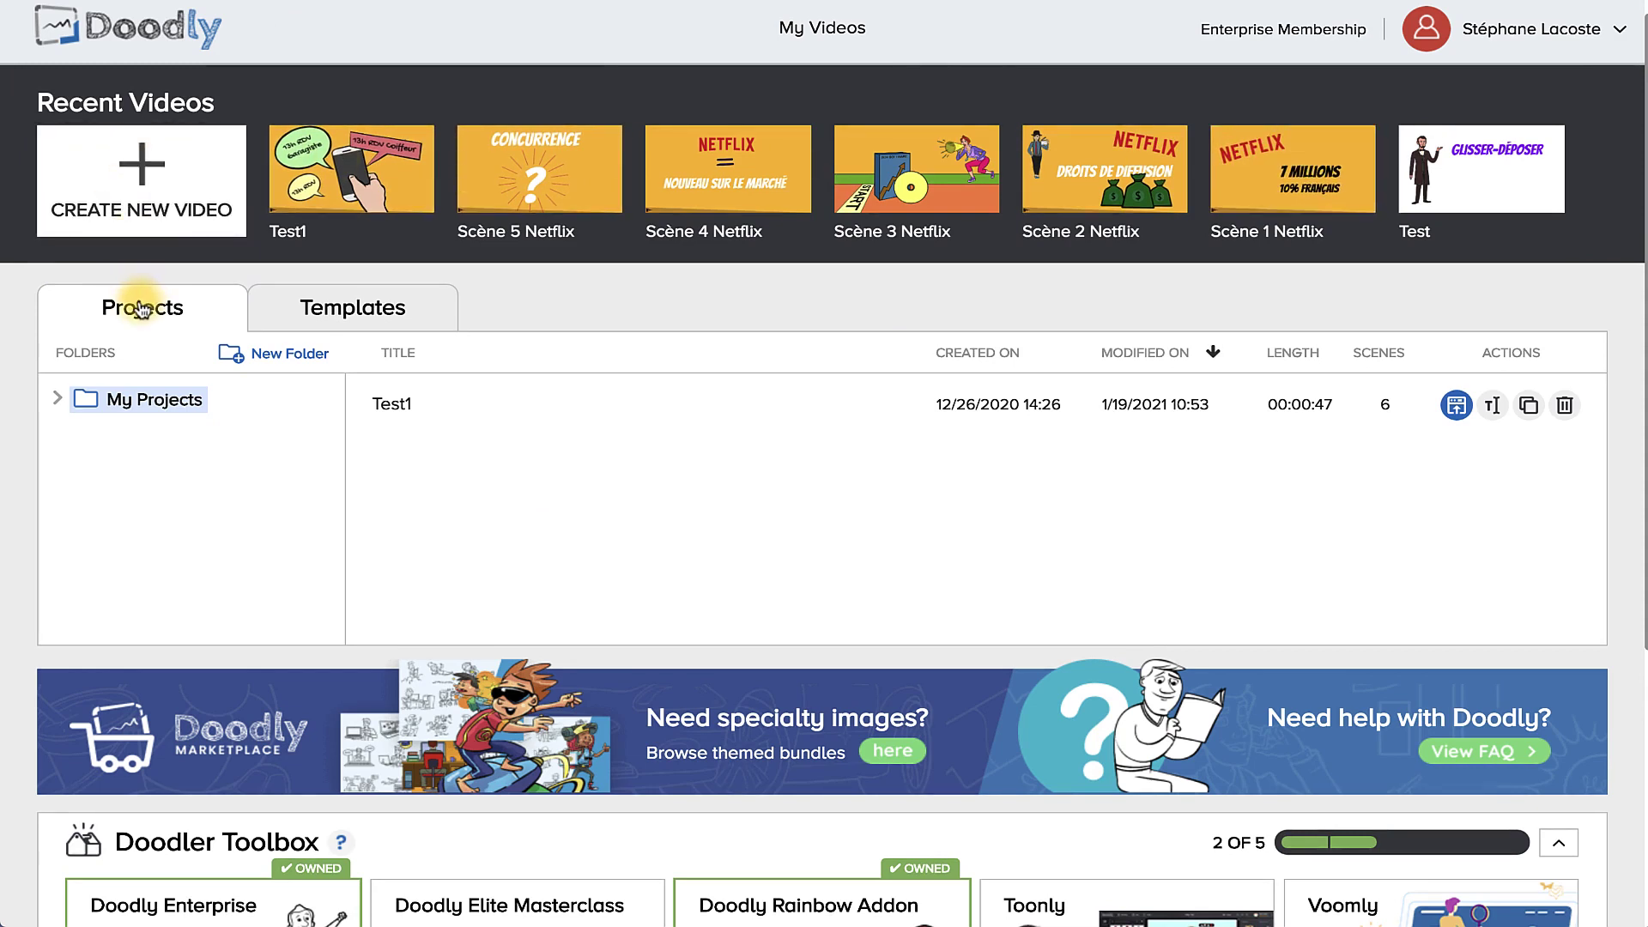
Step: Look through the available templates, the My Projects folders and the Doodler Toolbox add-ons on the video dashboard
click(369, 320)
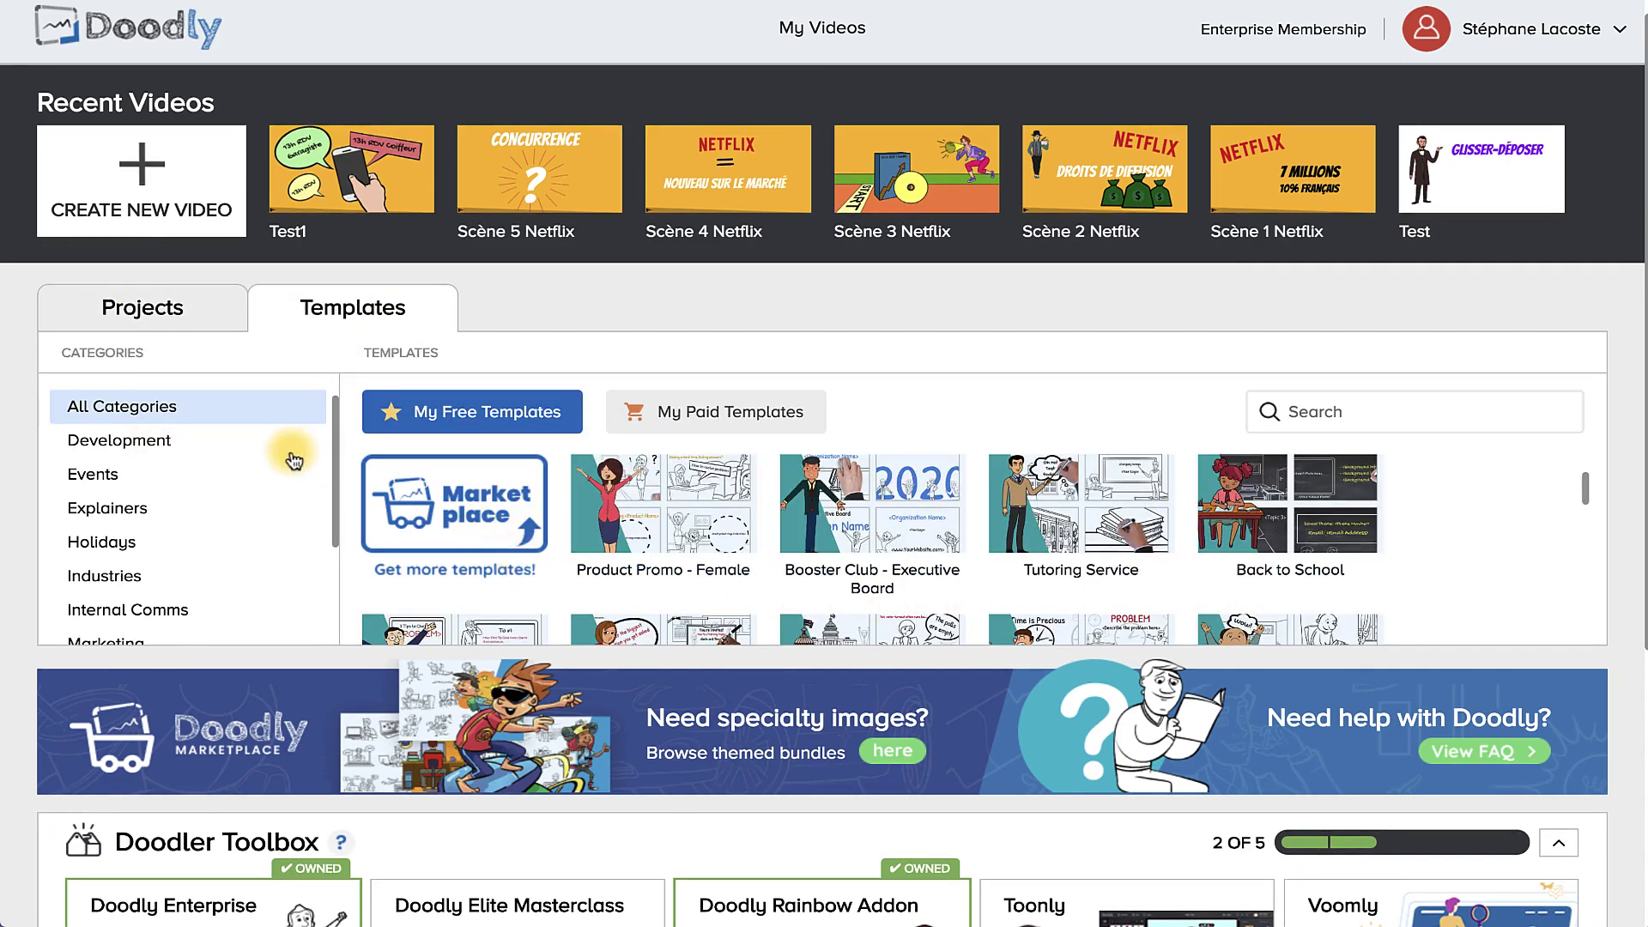
click(165, 314)
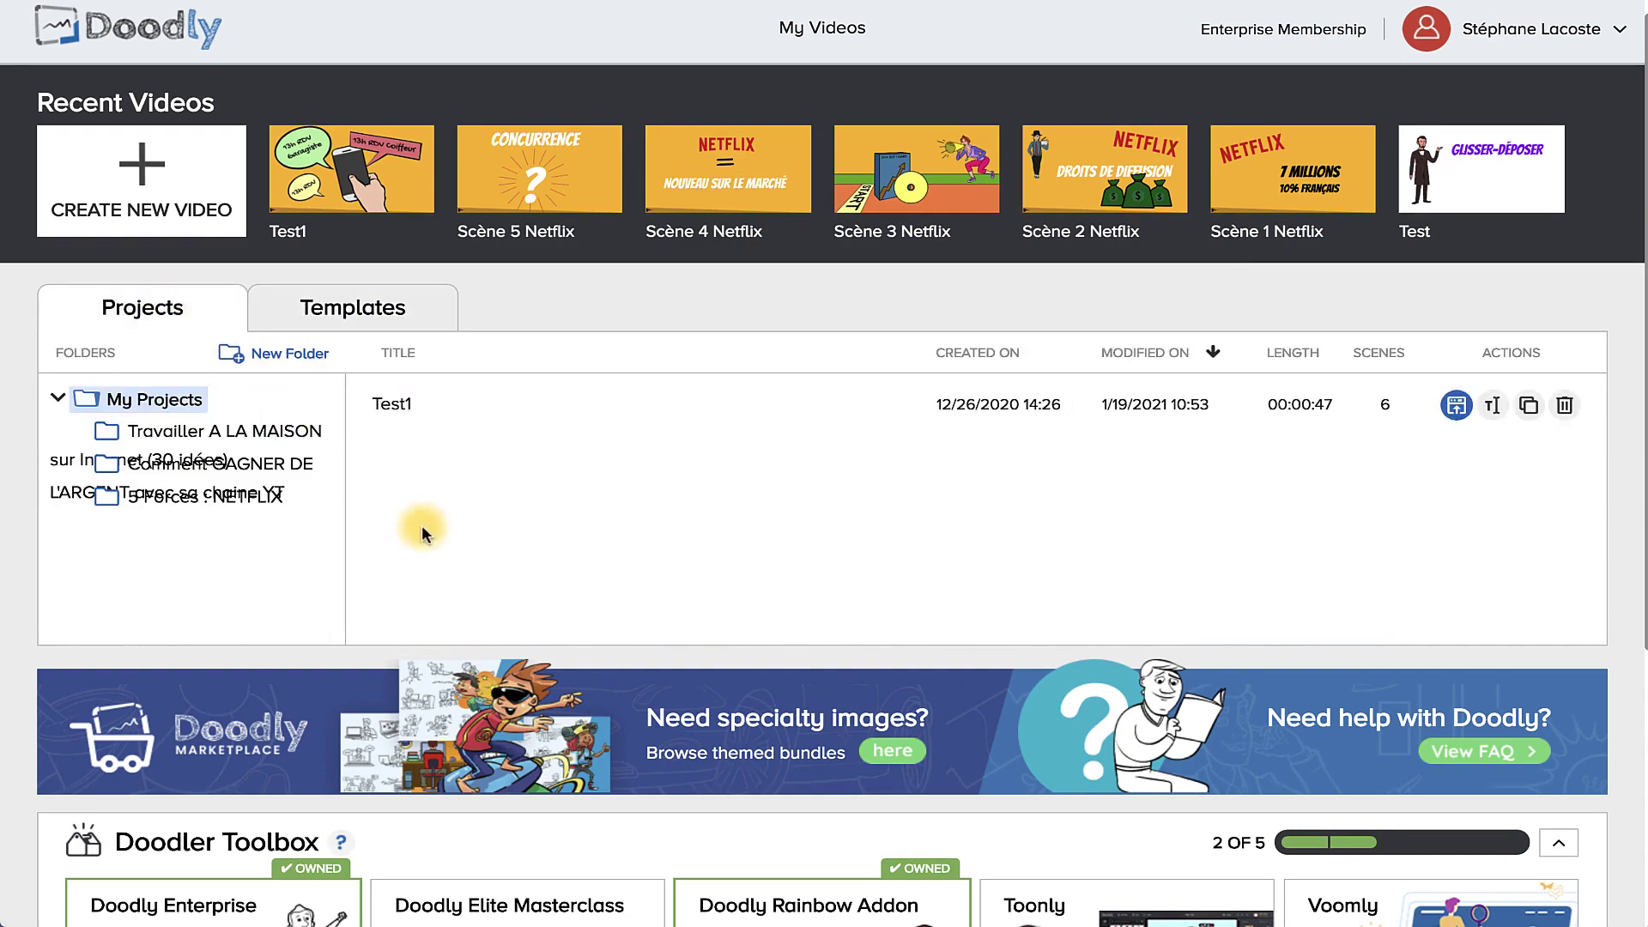
scroll(417, 528, down, 5)
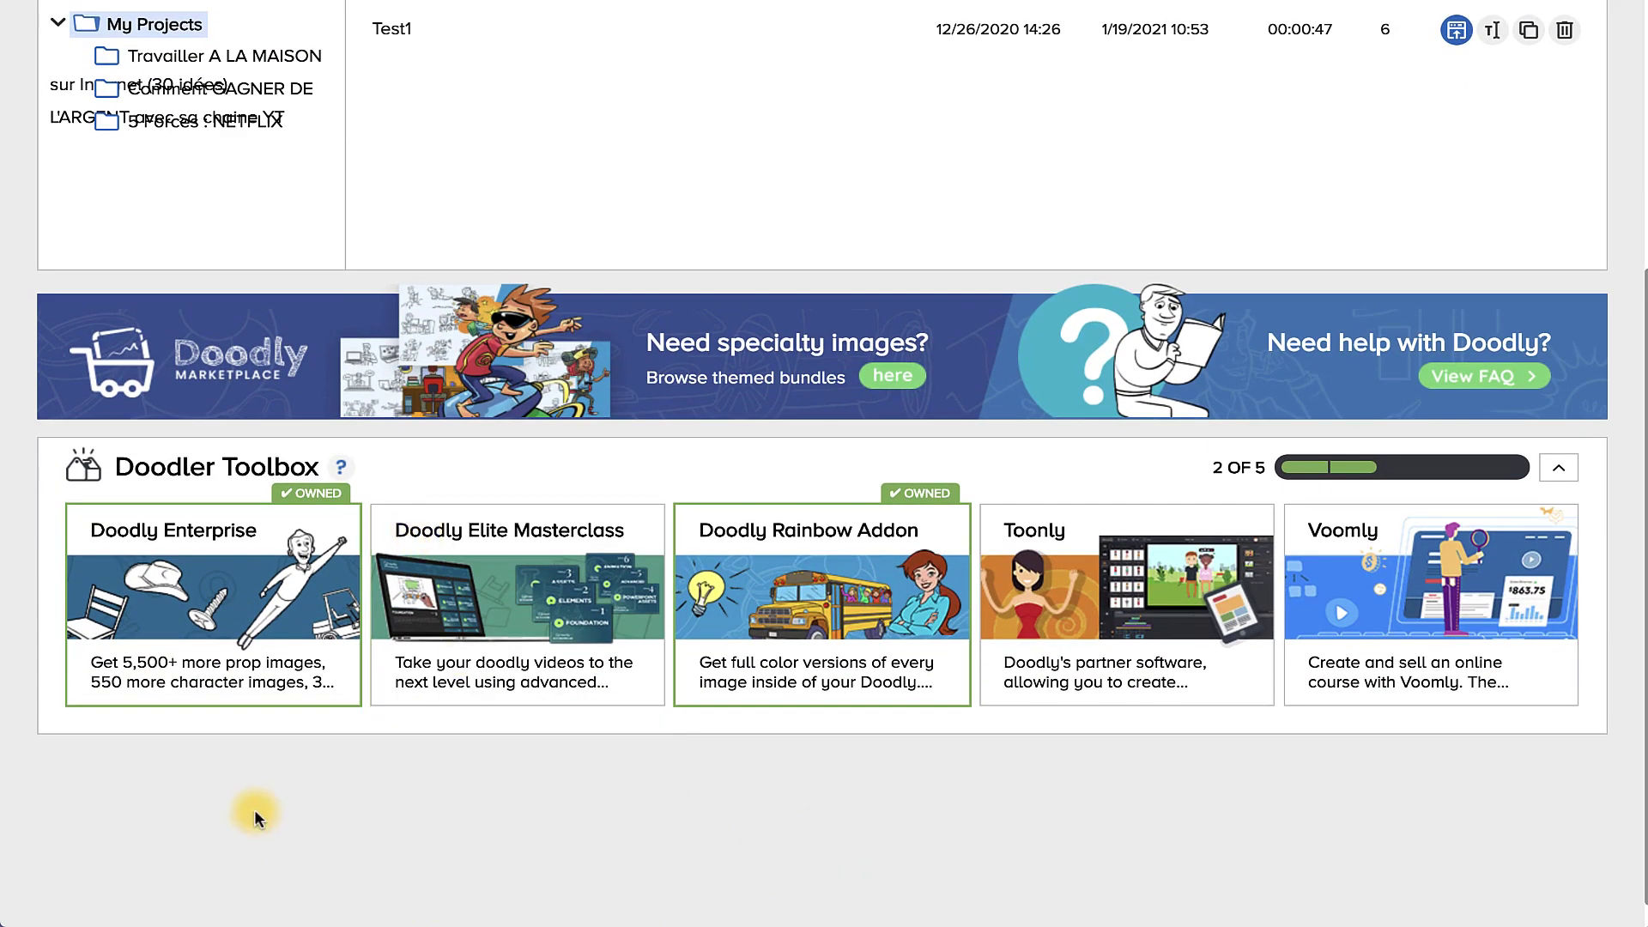
mouse_move(236, 605)
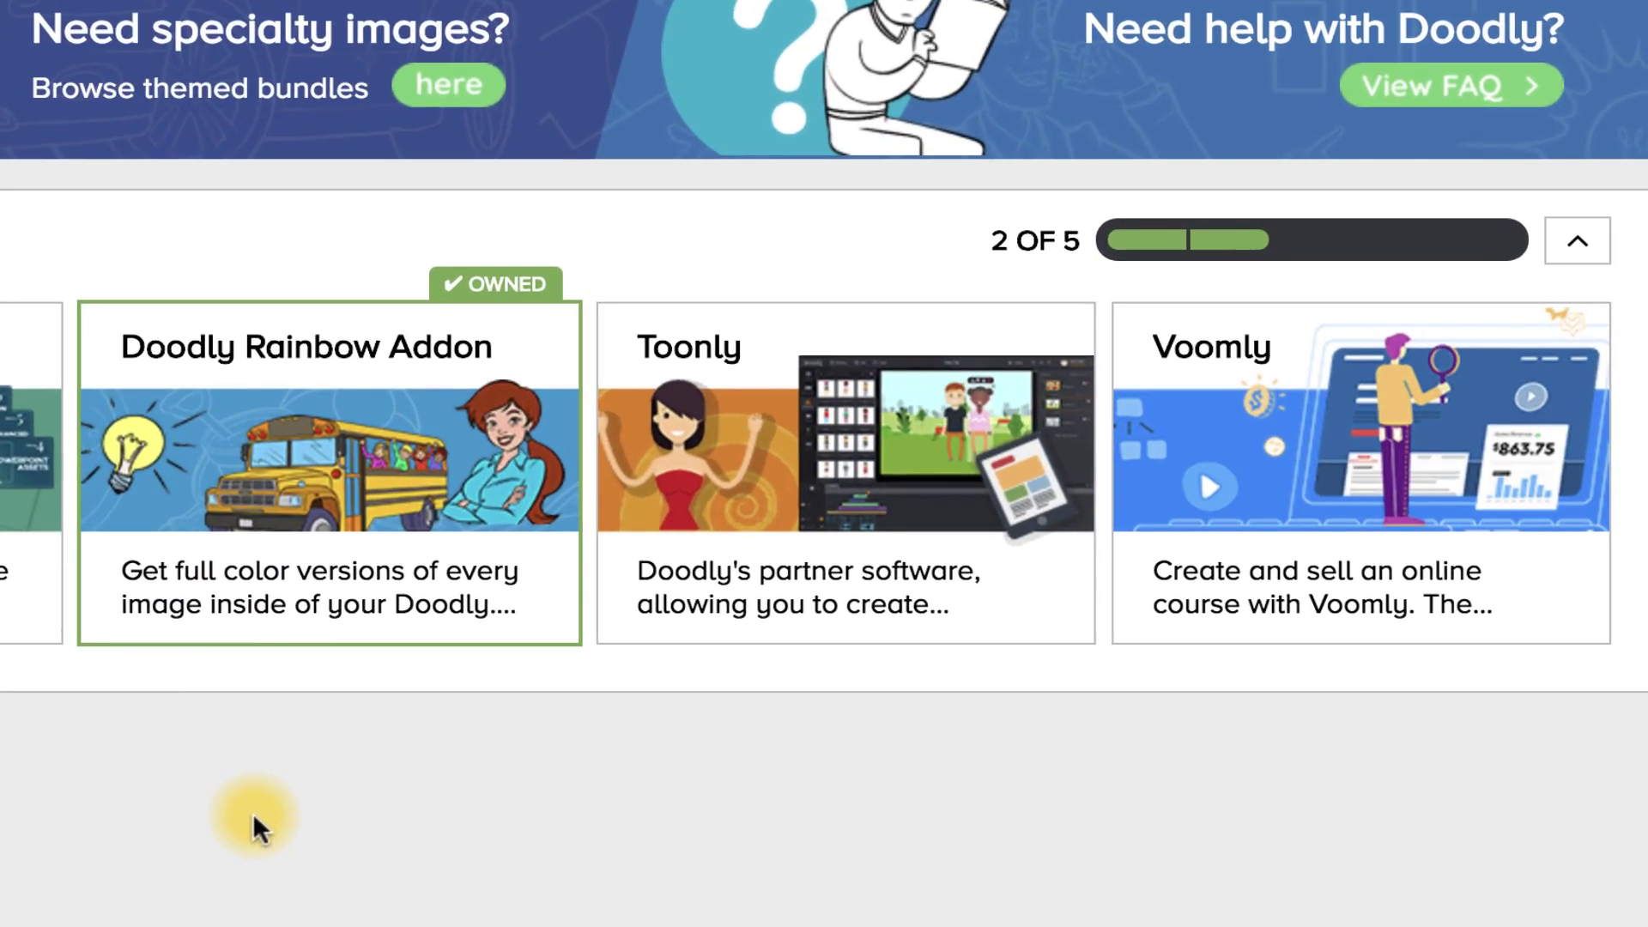
mouse_move(389, 406)
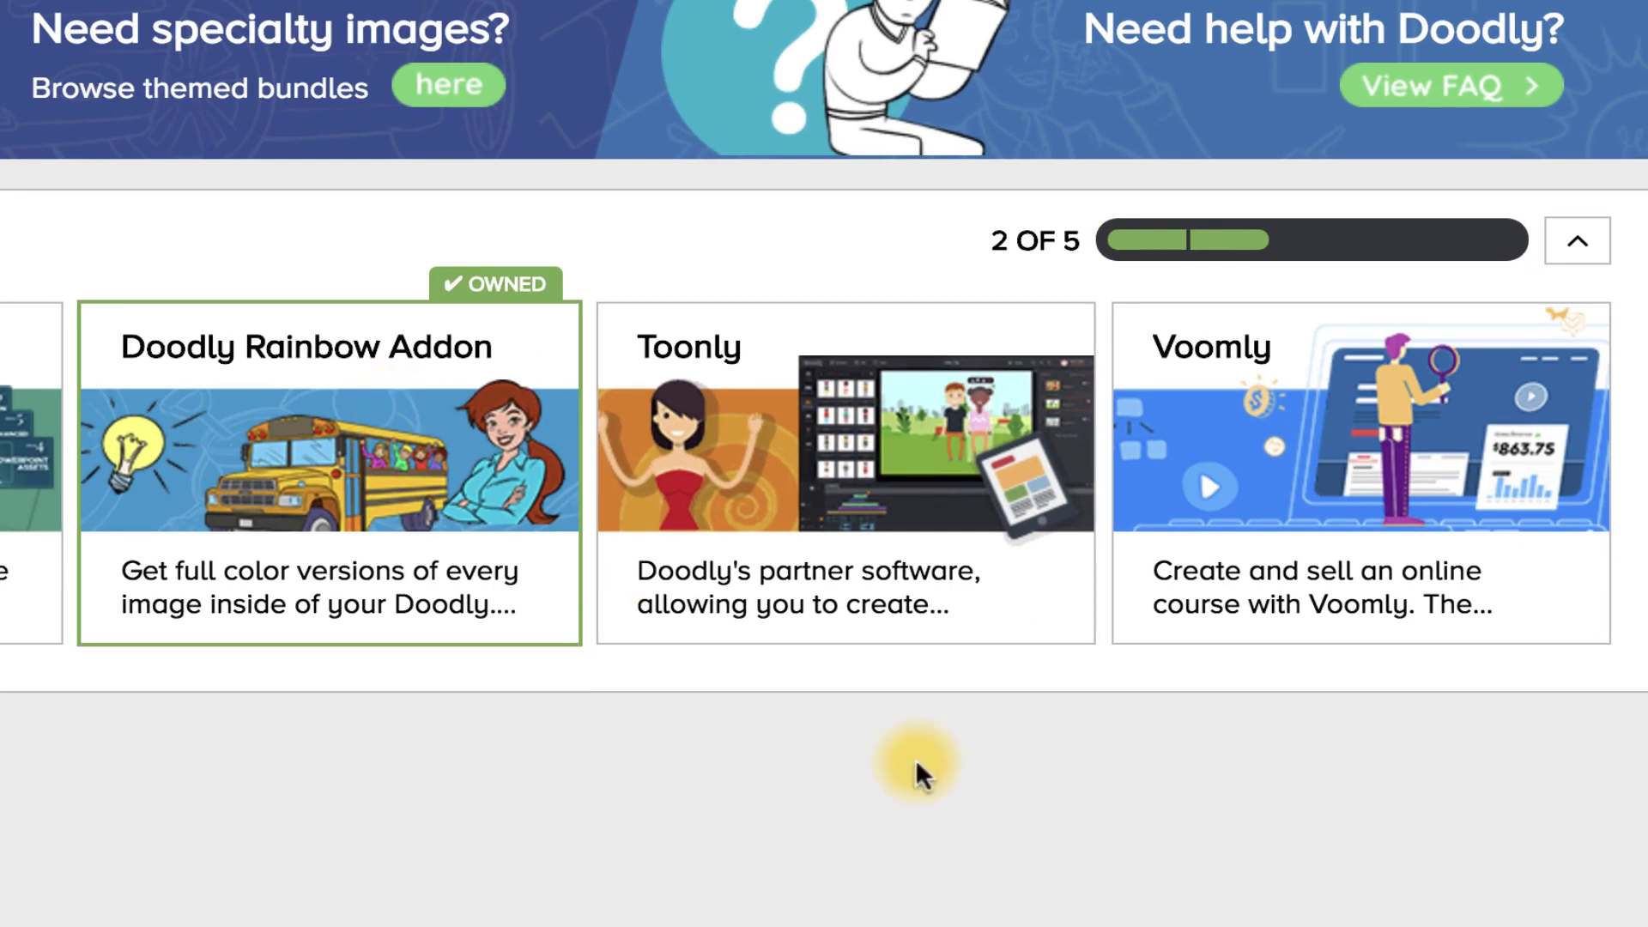
mouse_move(862, 536)
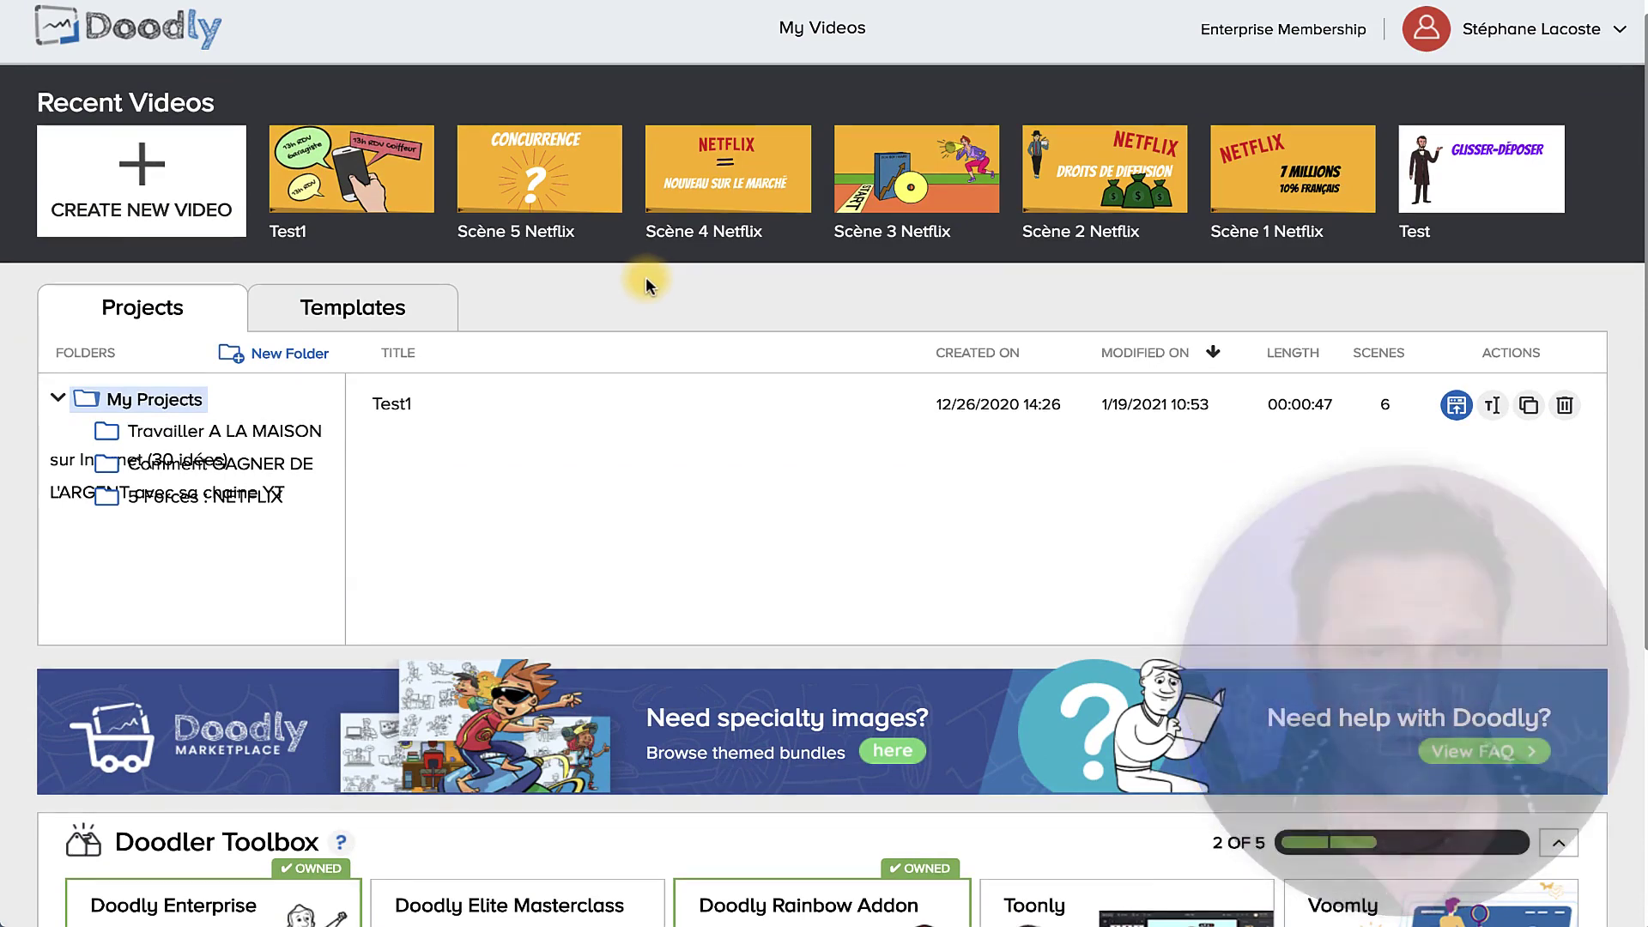
Step: Create a new video titled TEST in the Custom style with a green custom color background at 480p (854x480)
click(147, 175)
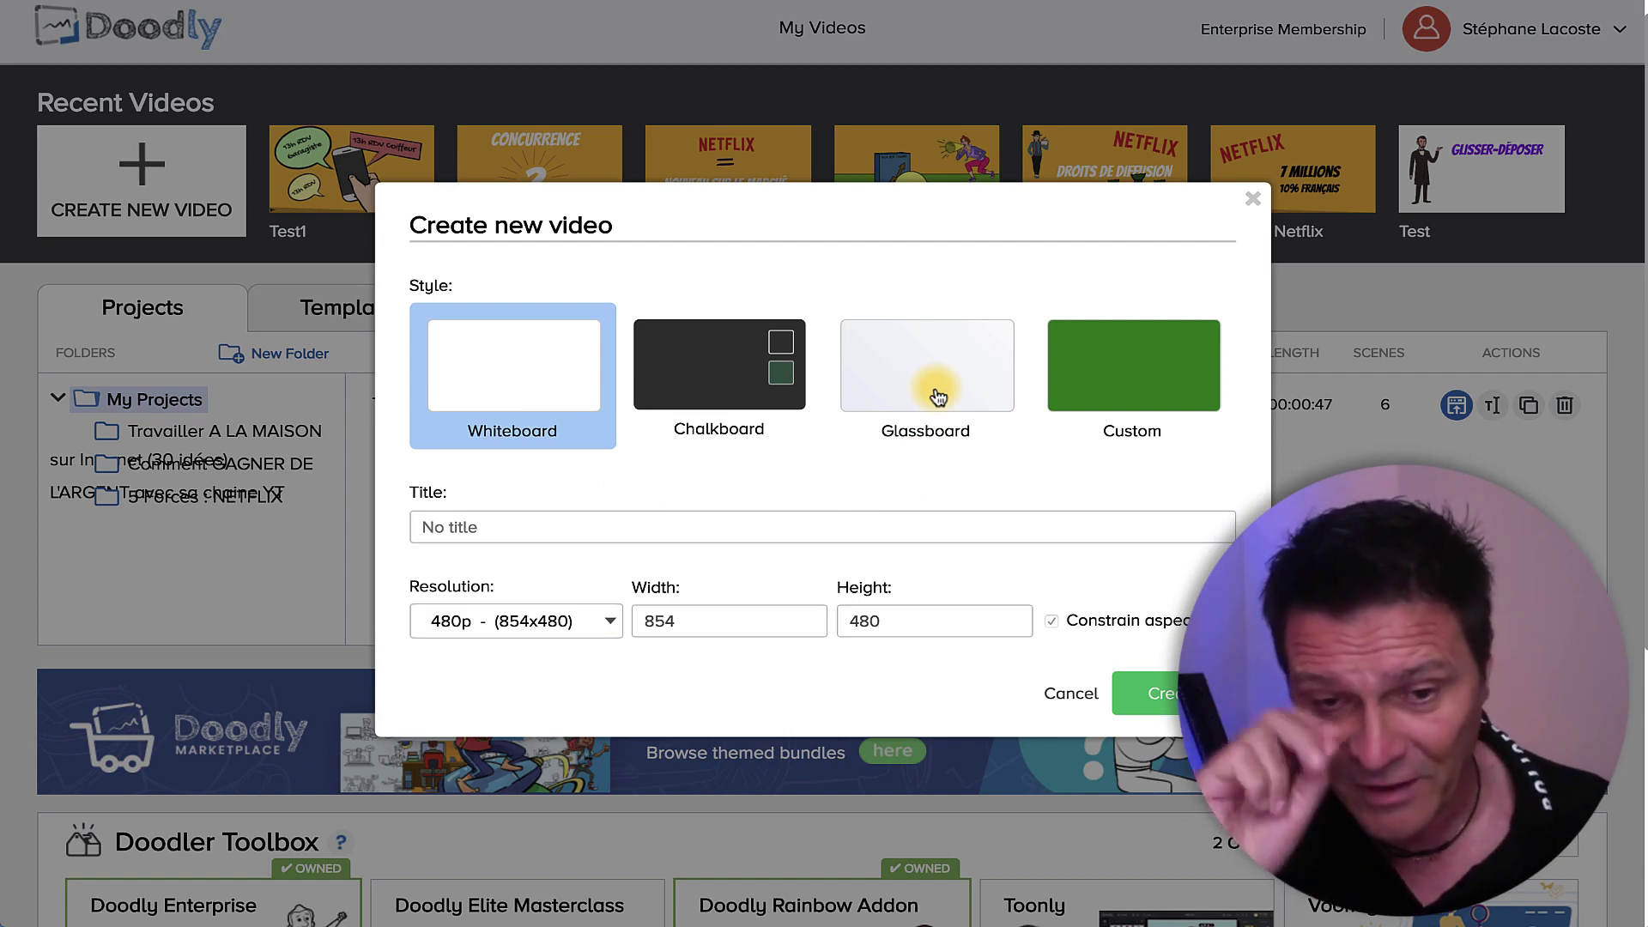
click(1115, 382)
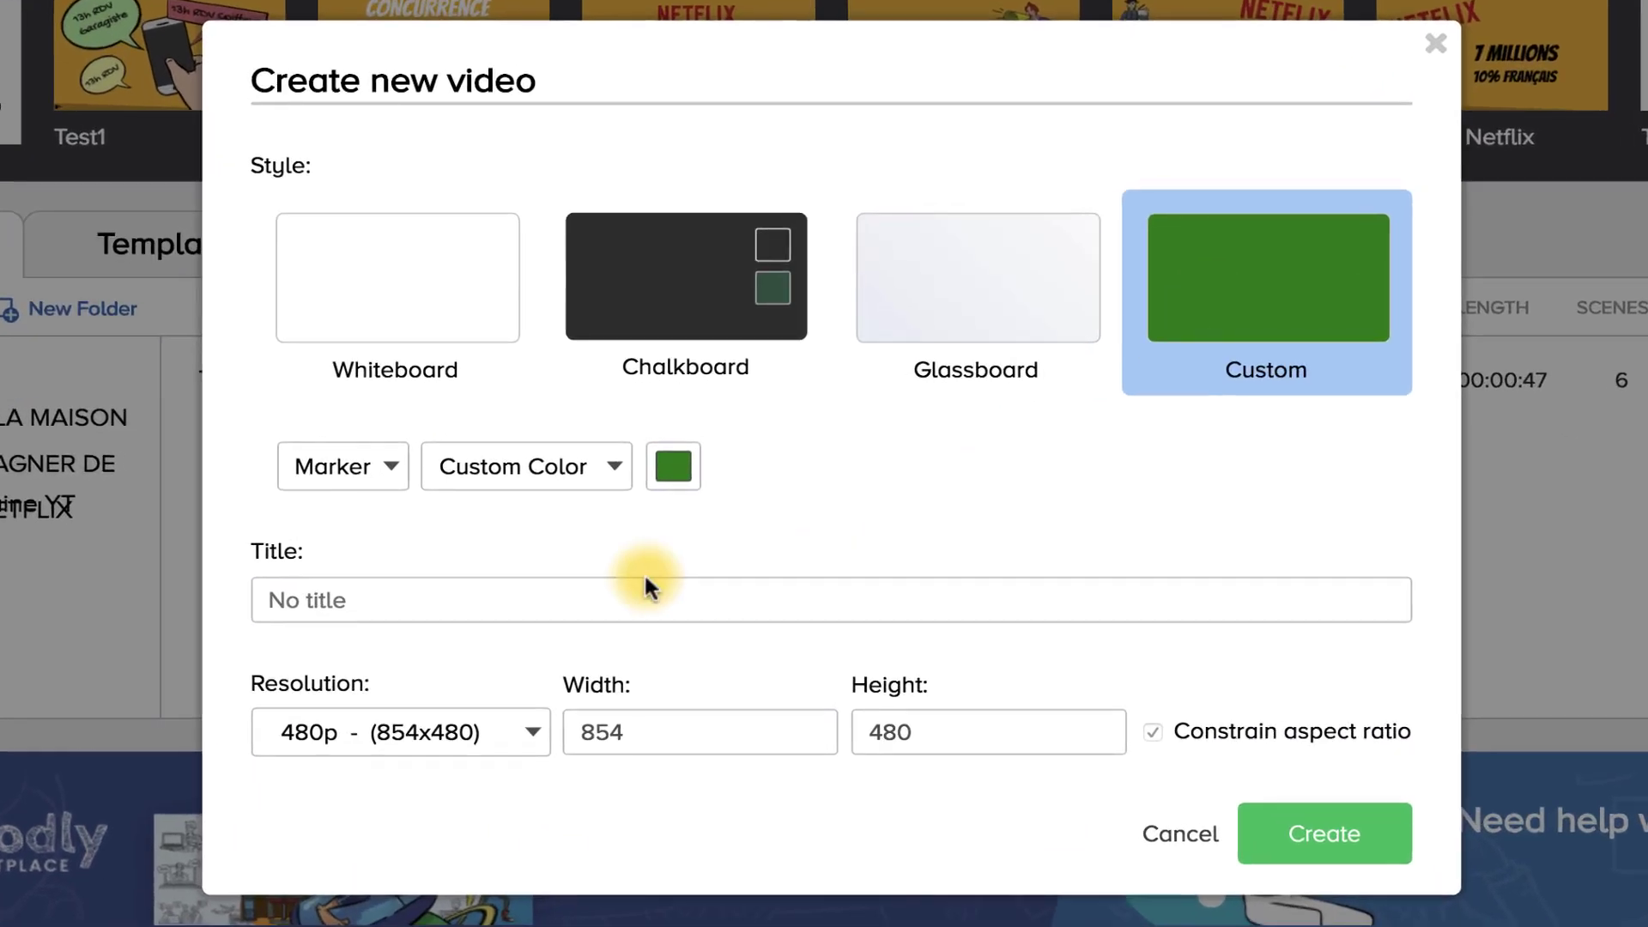
click(609, 462)
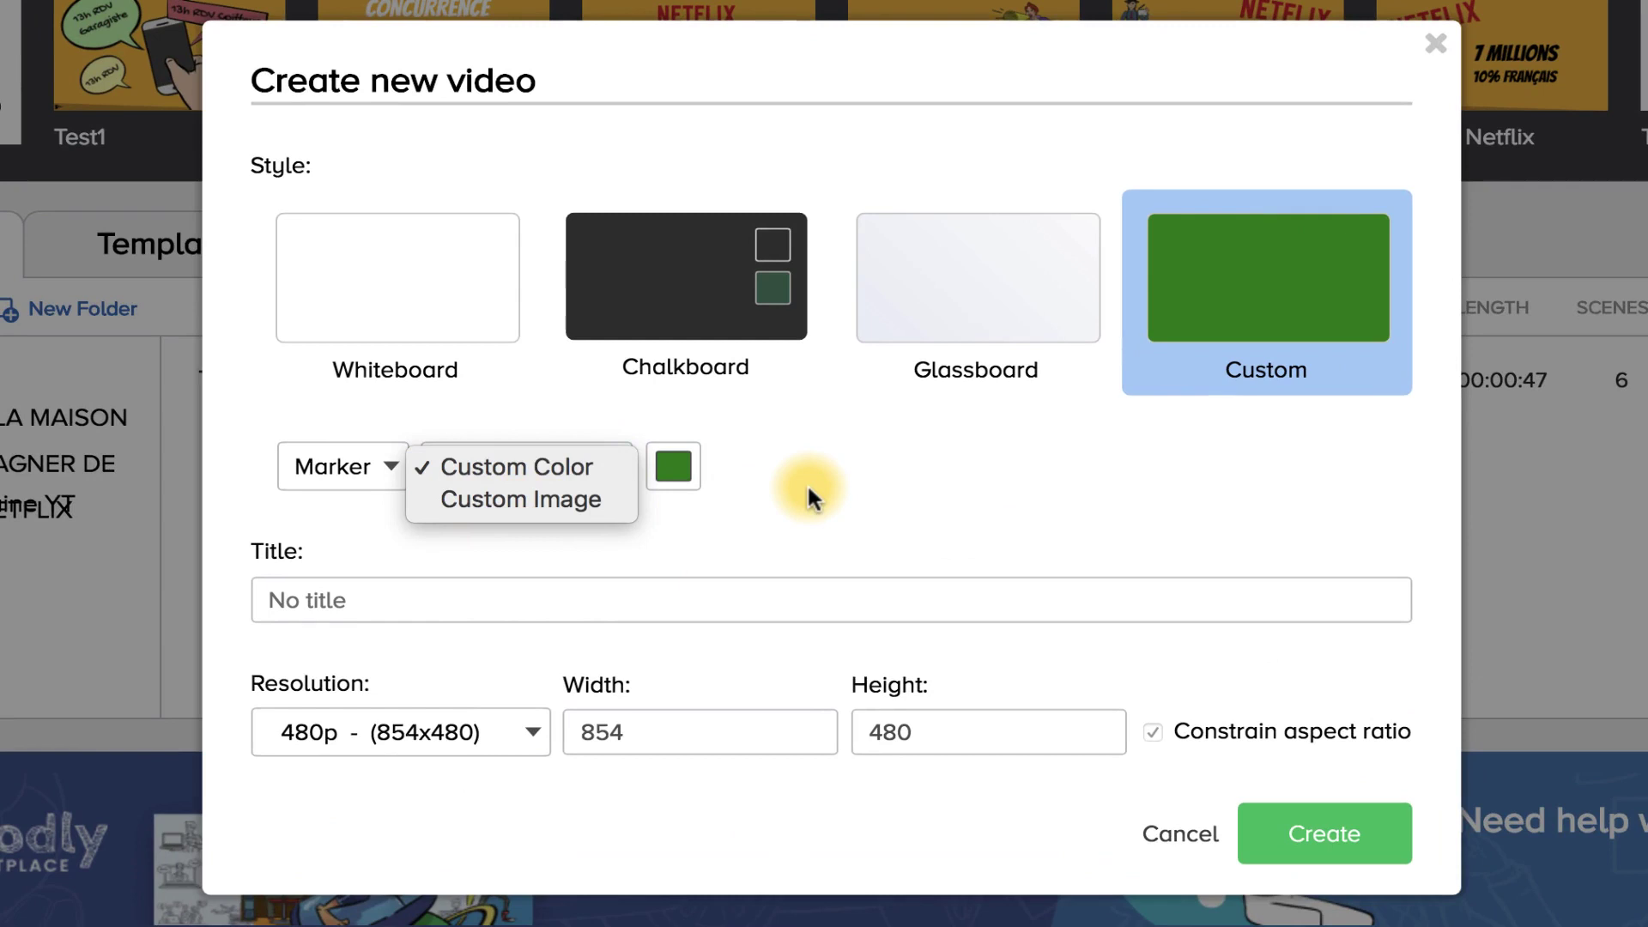
click(333, 595)
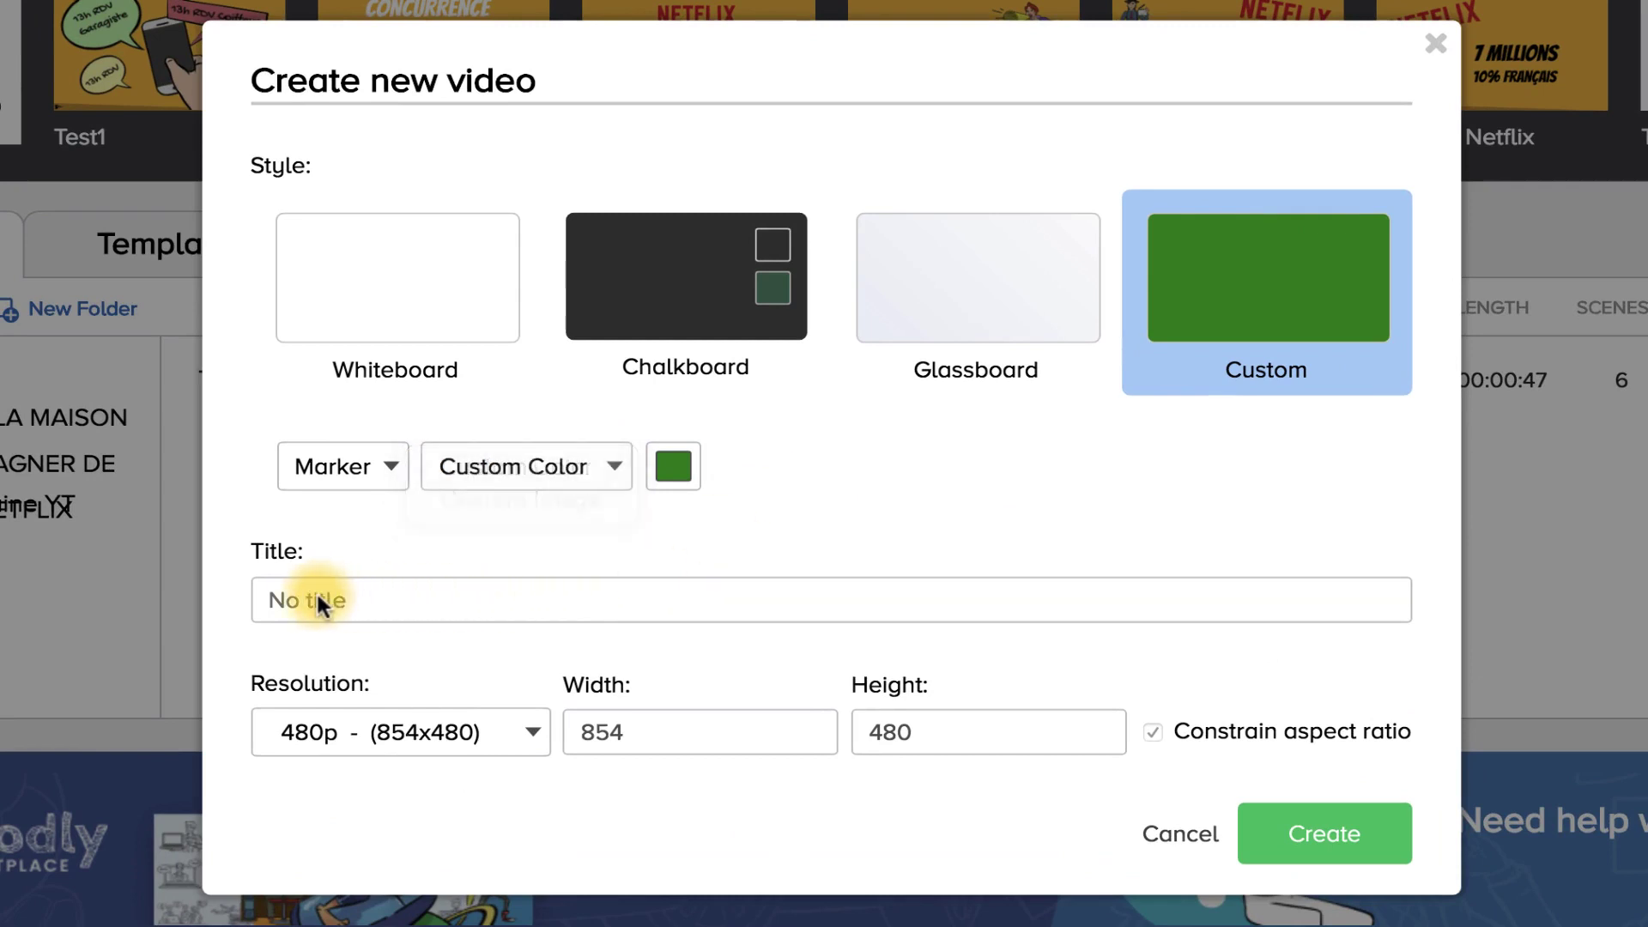
text(TEST)
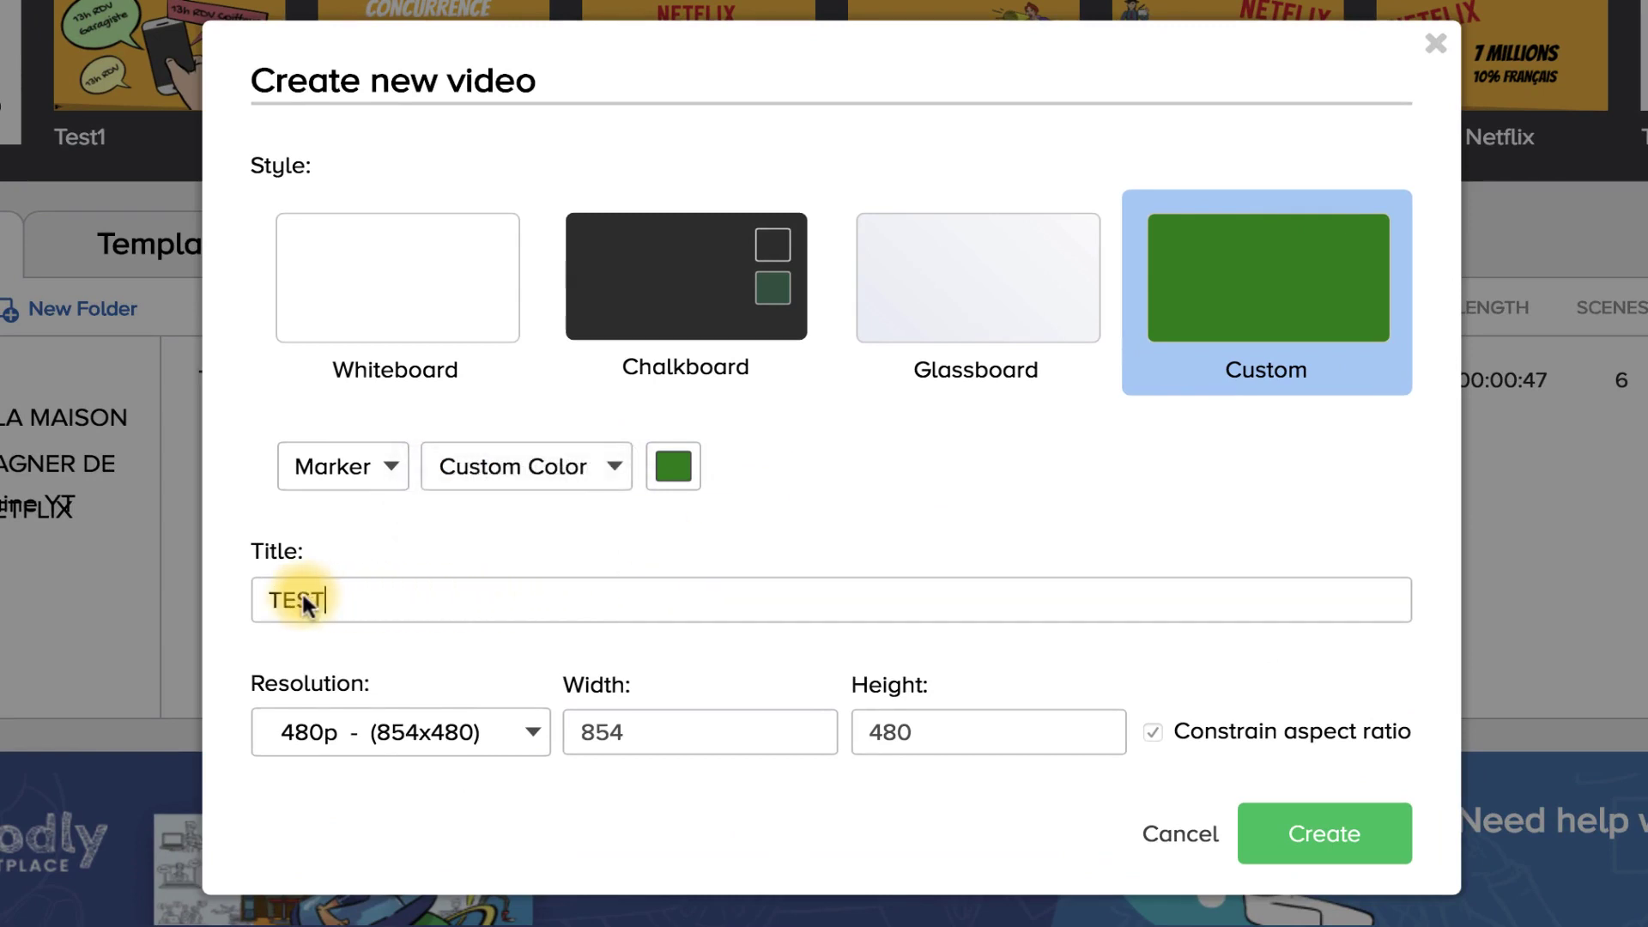
click(532, 746)
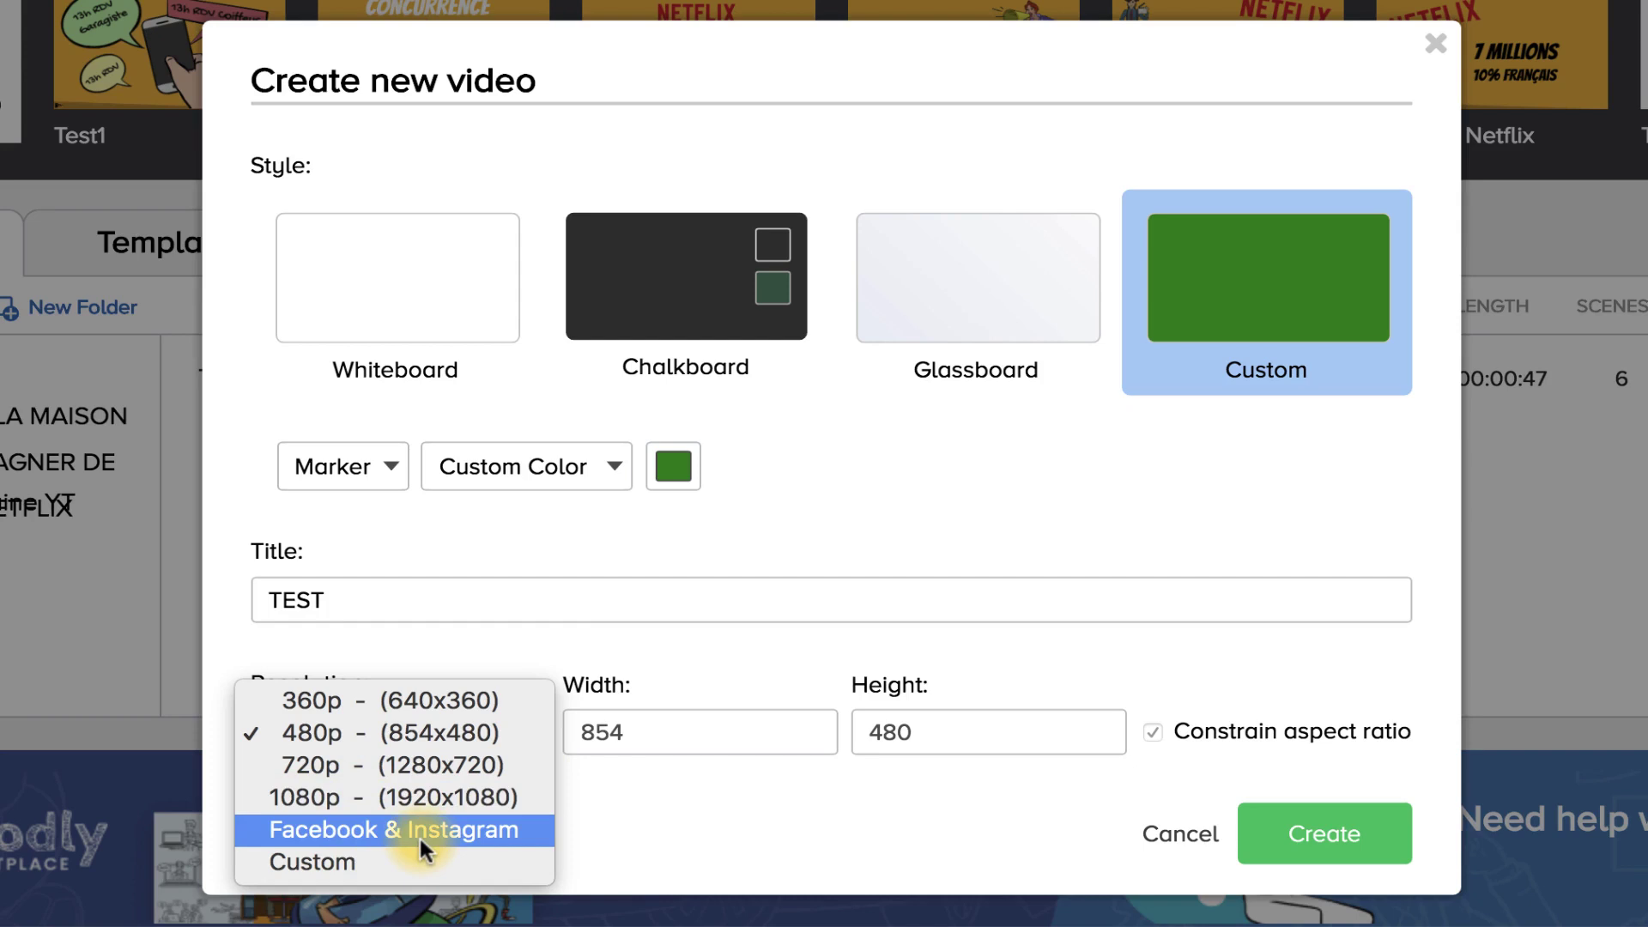
click(694, 822)
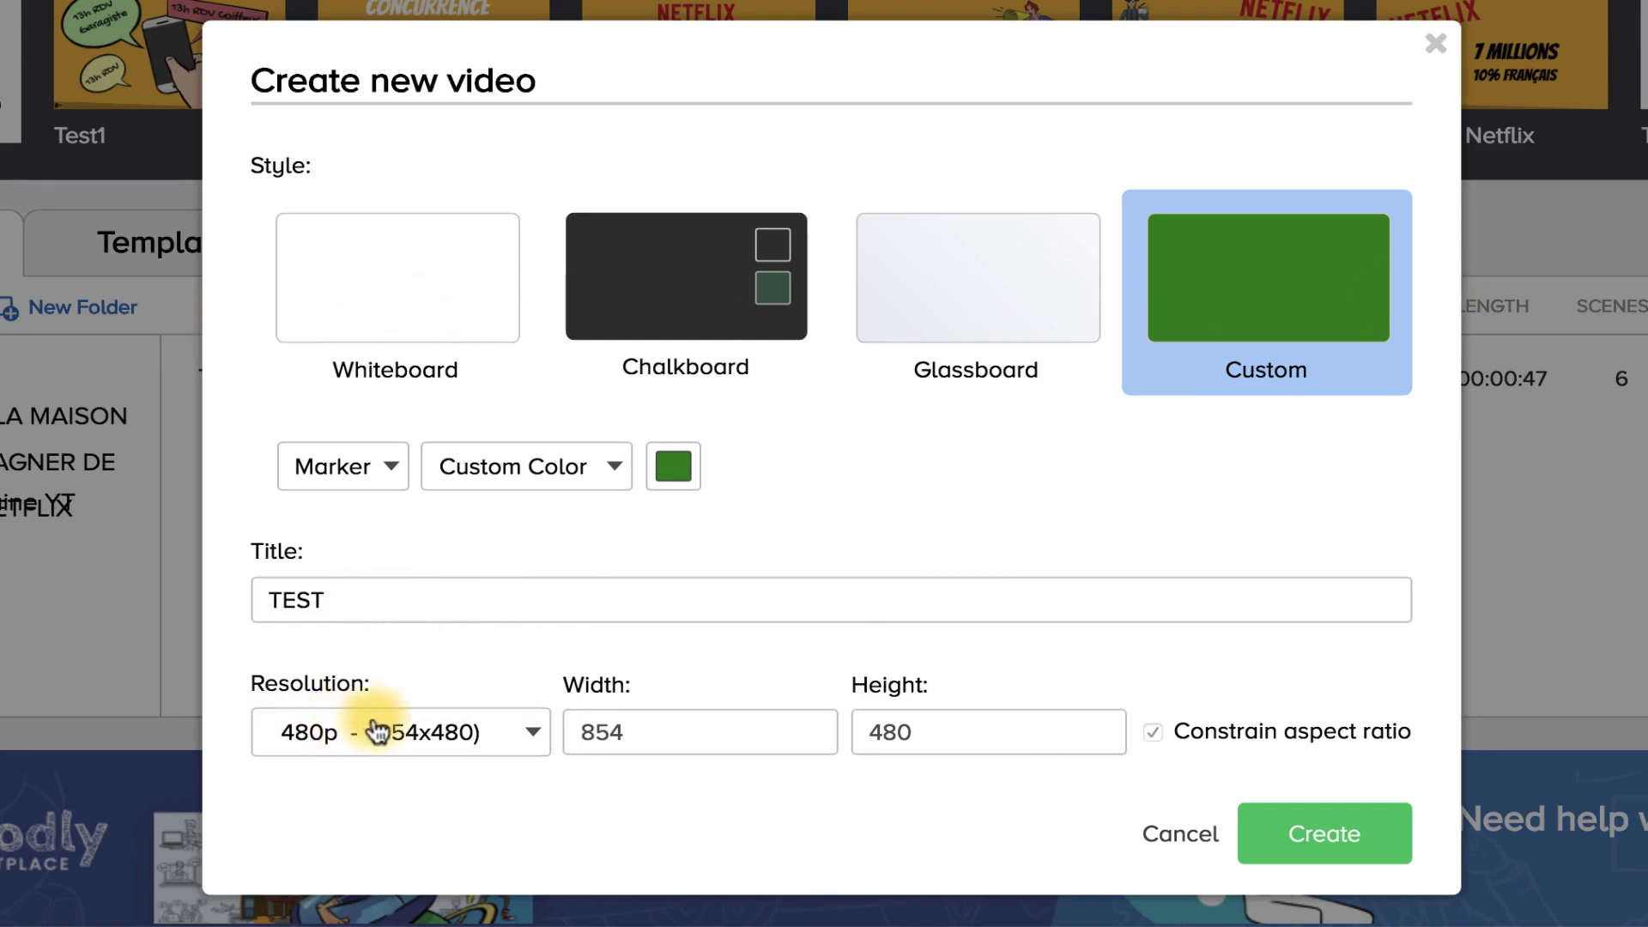
click(1362, 840)
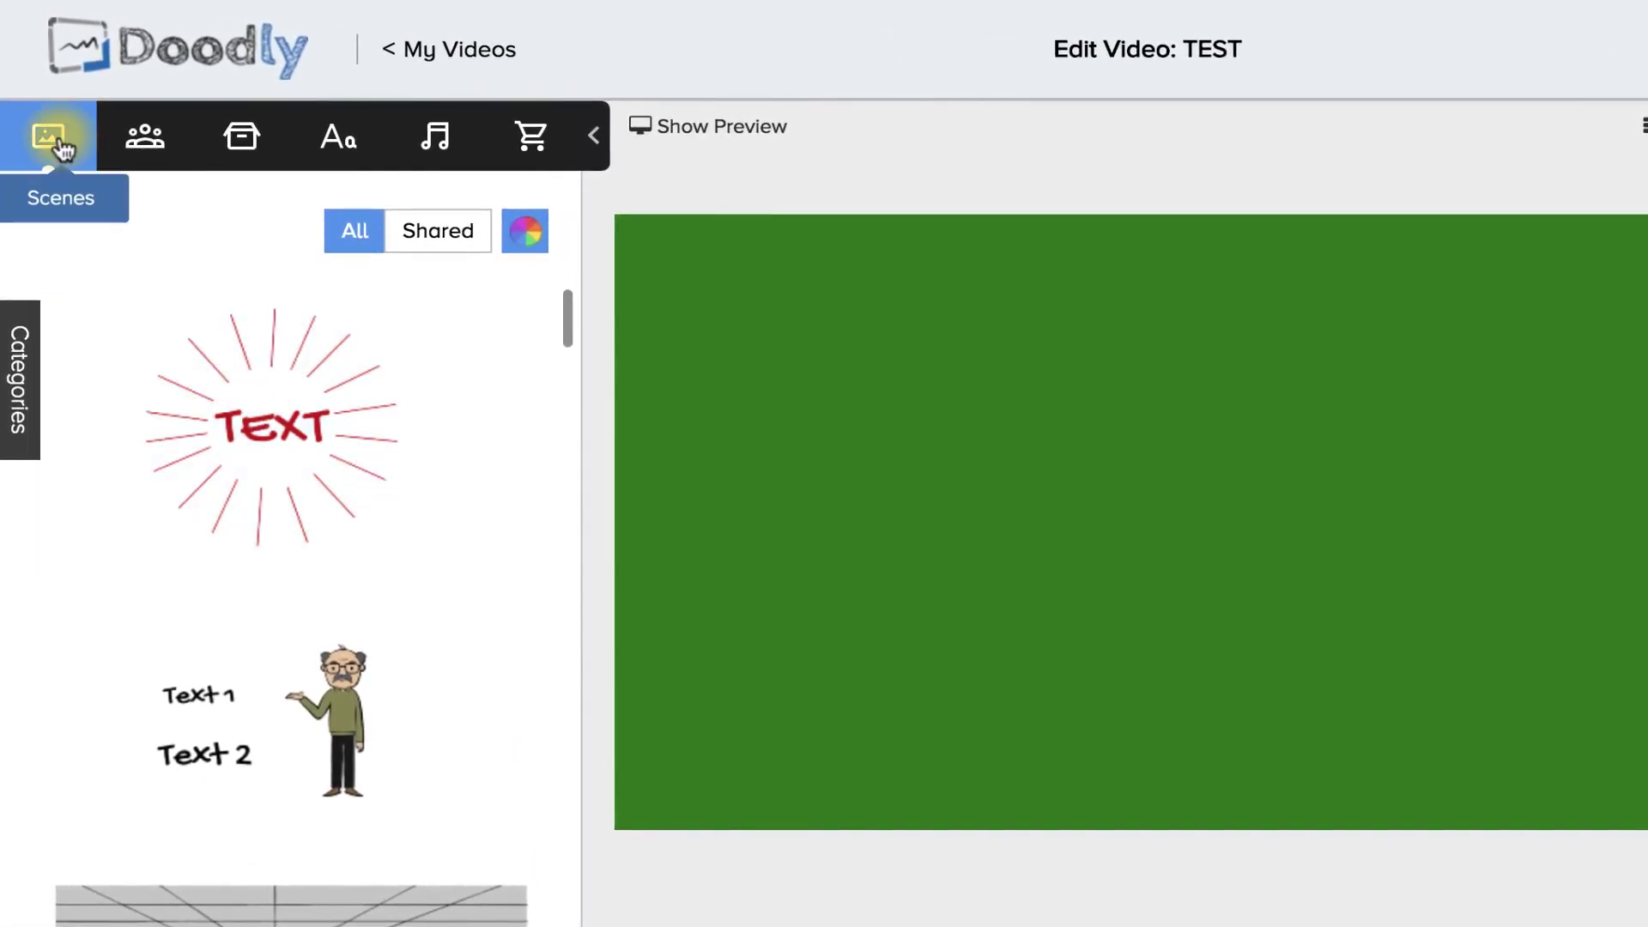
Step: Examine the scene, character, prop, font, audio and marketplace asset libraries
scroll(357, 489, down, 12)
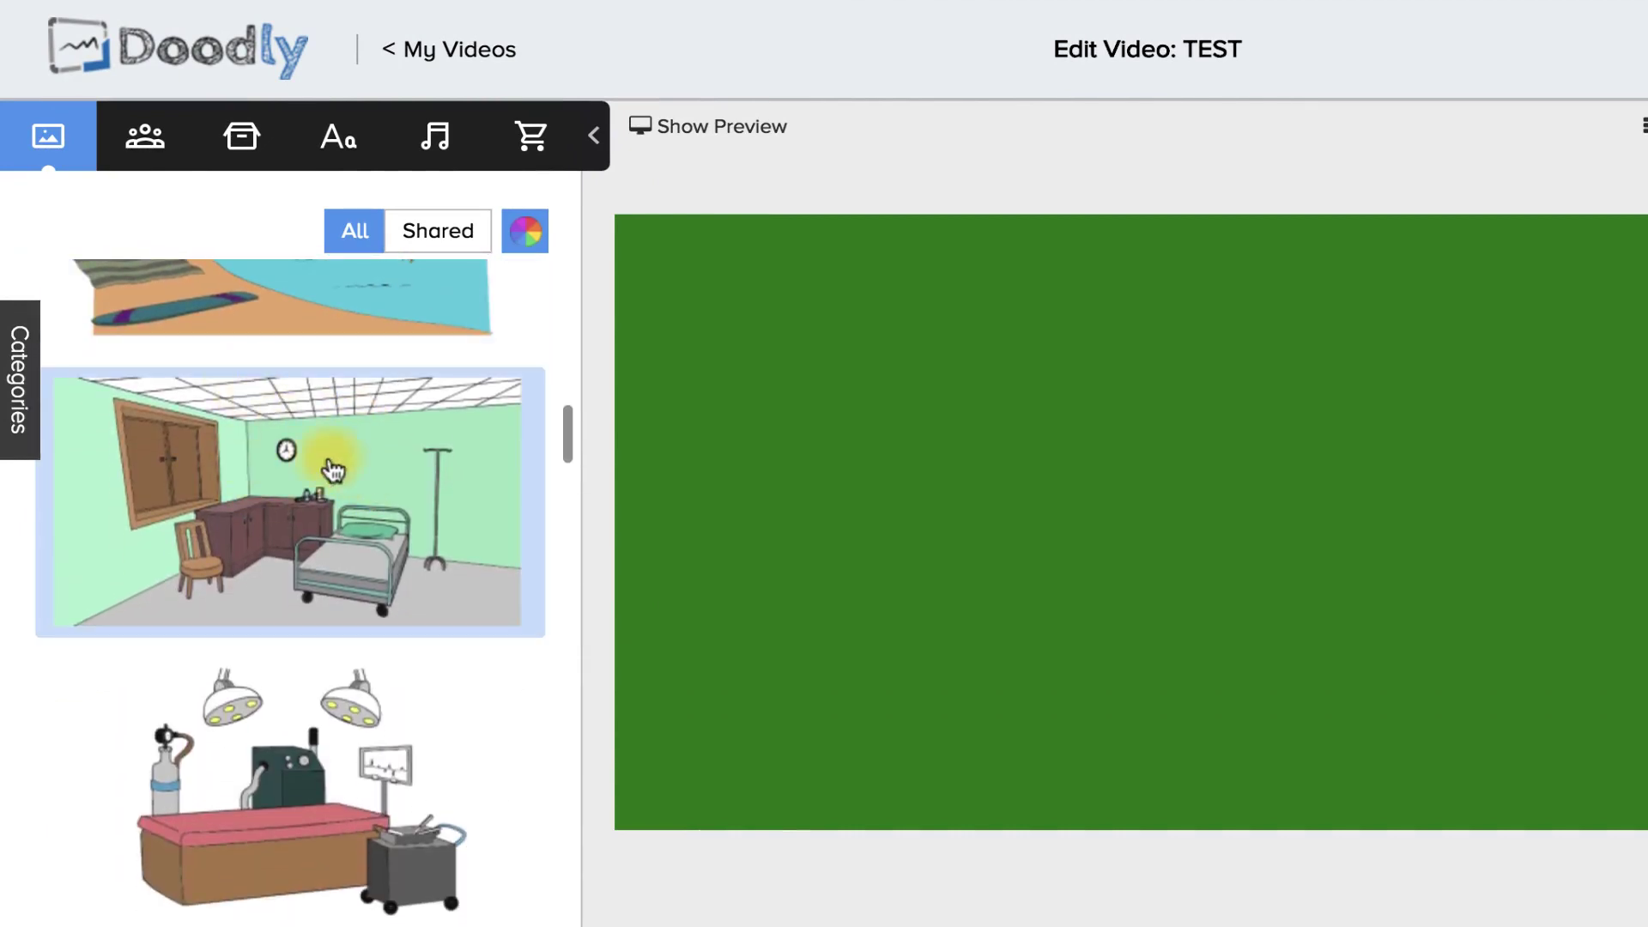
scroll(467, 549, up, 5)
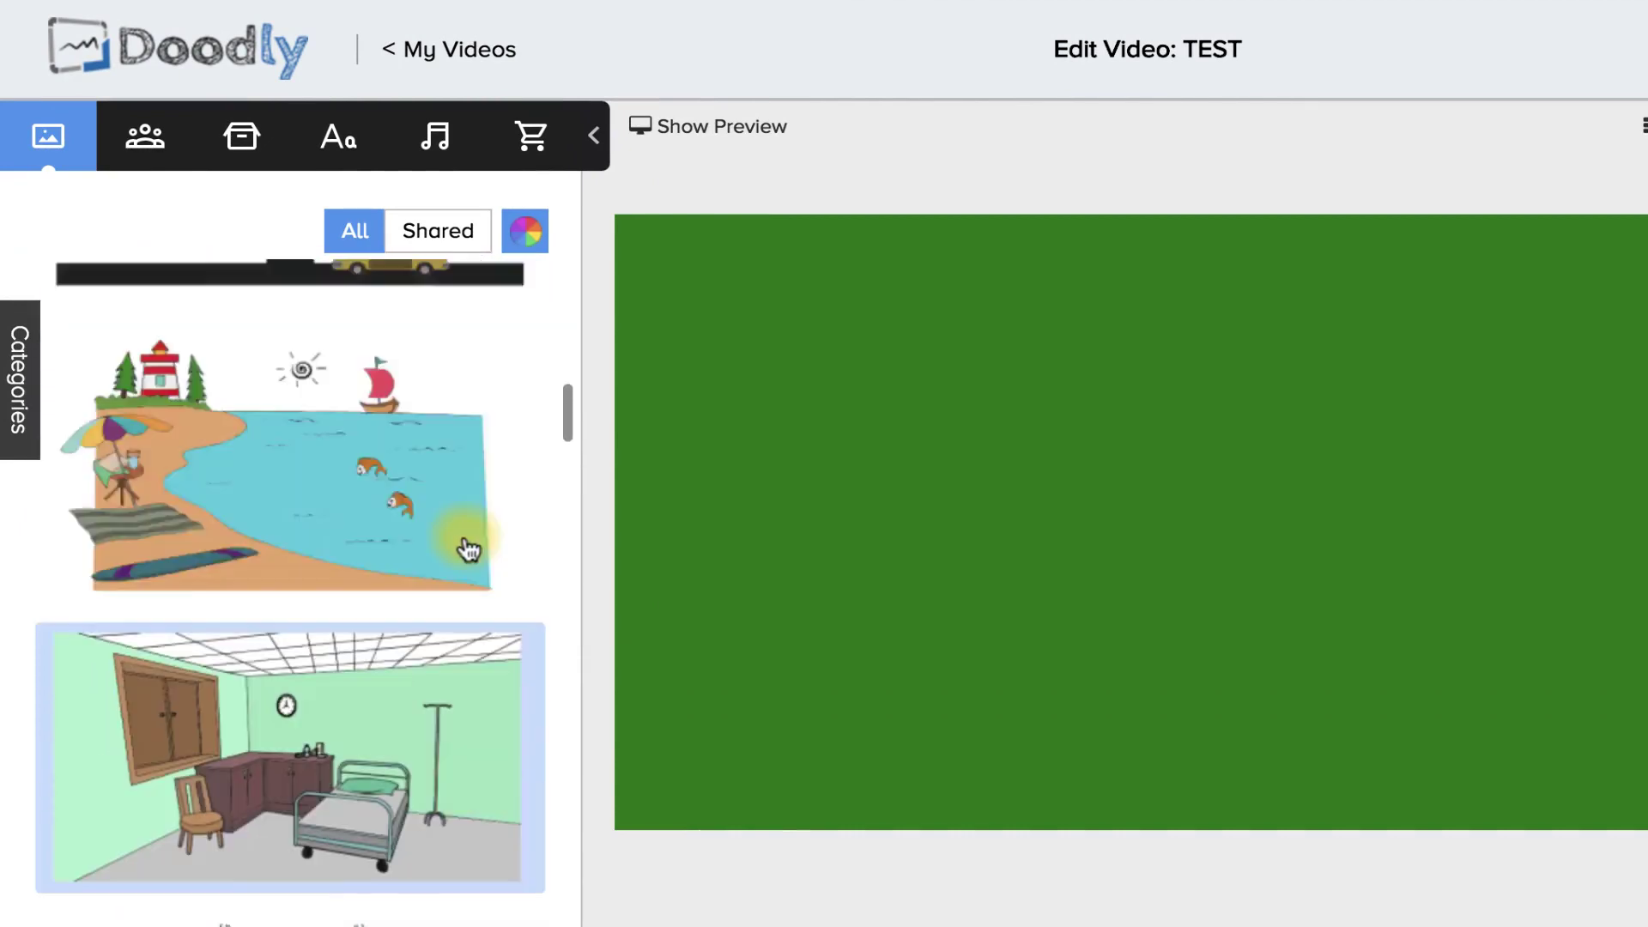
click(143, 133)
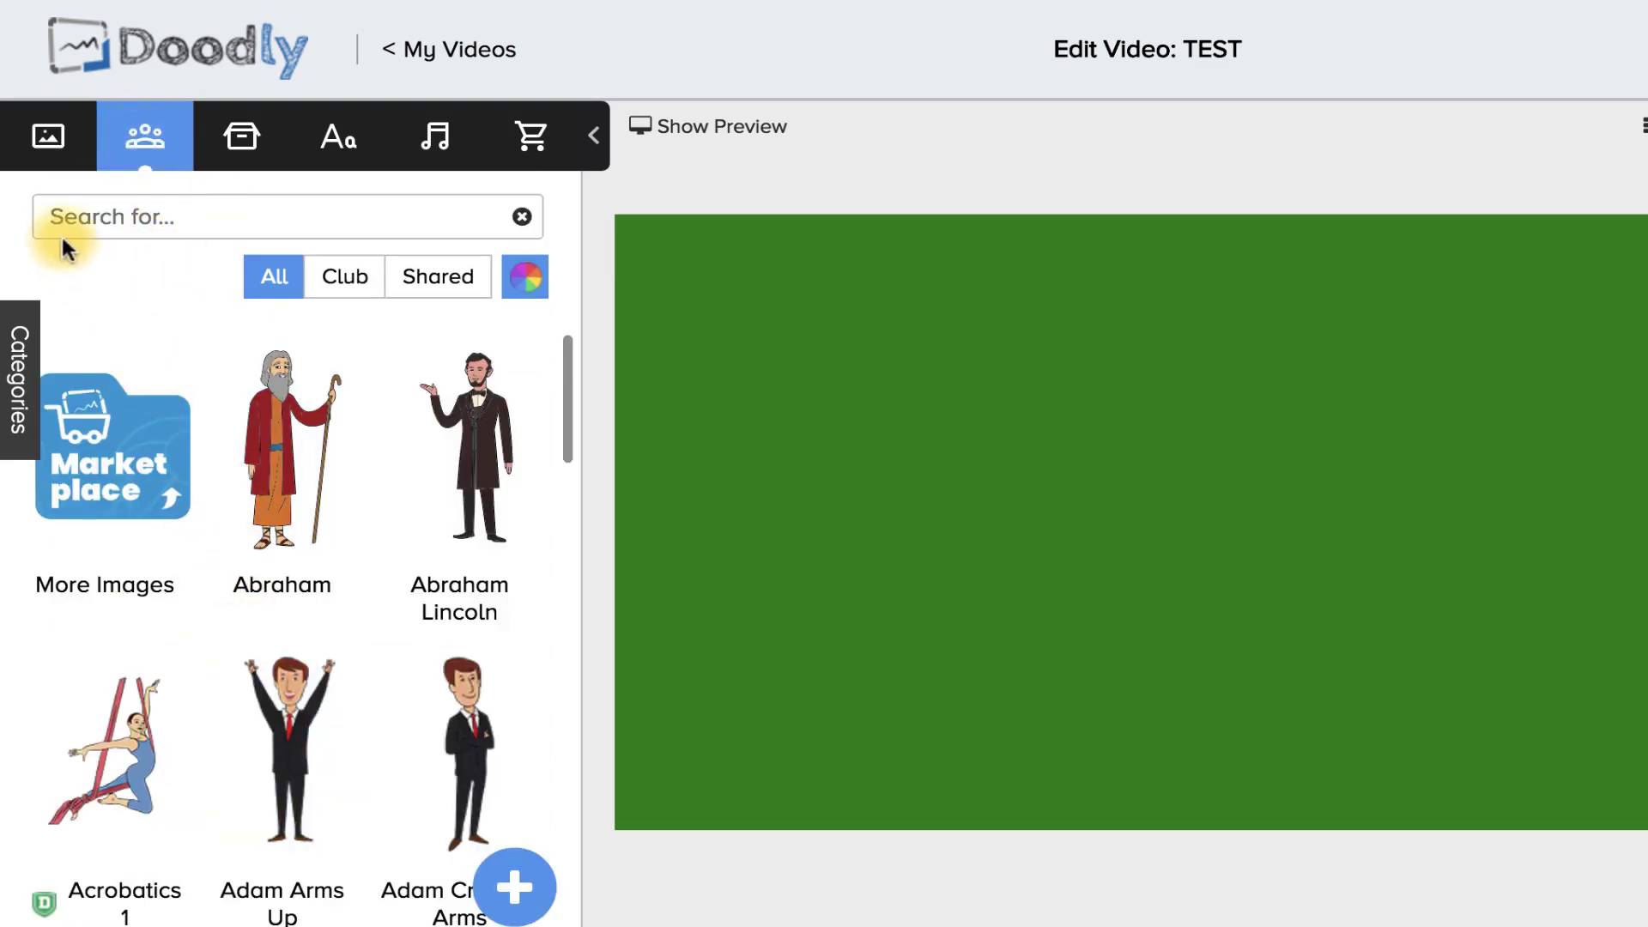
click(75, 217)
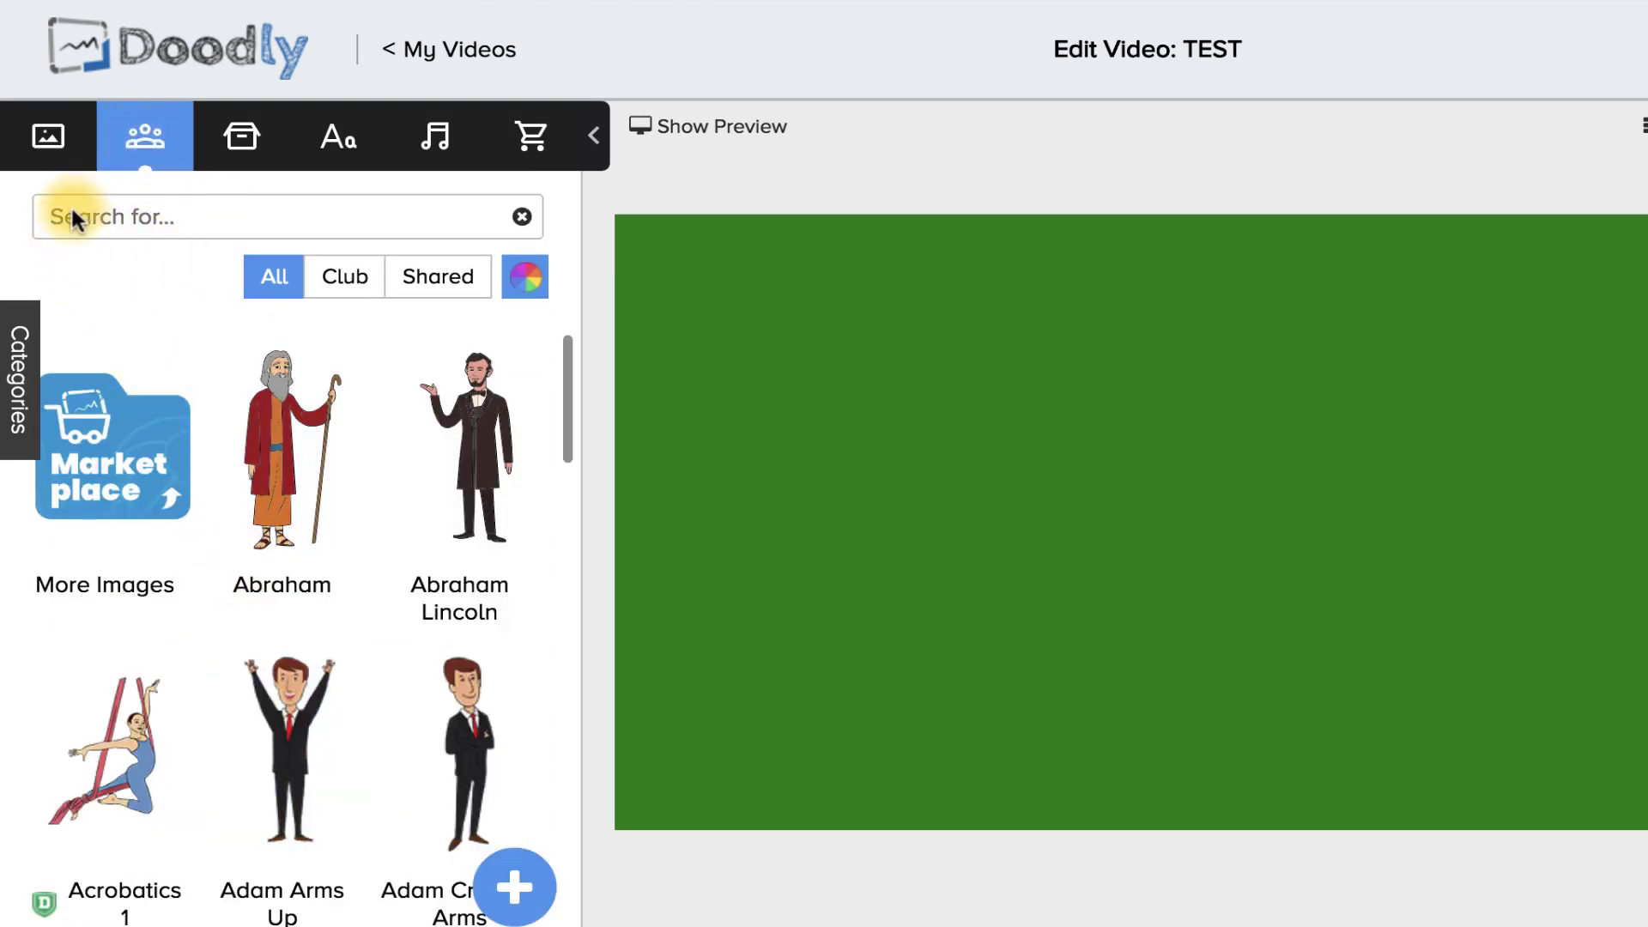
click(249, 146)
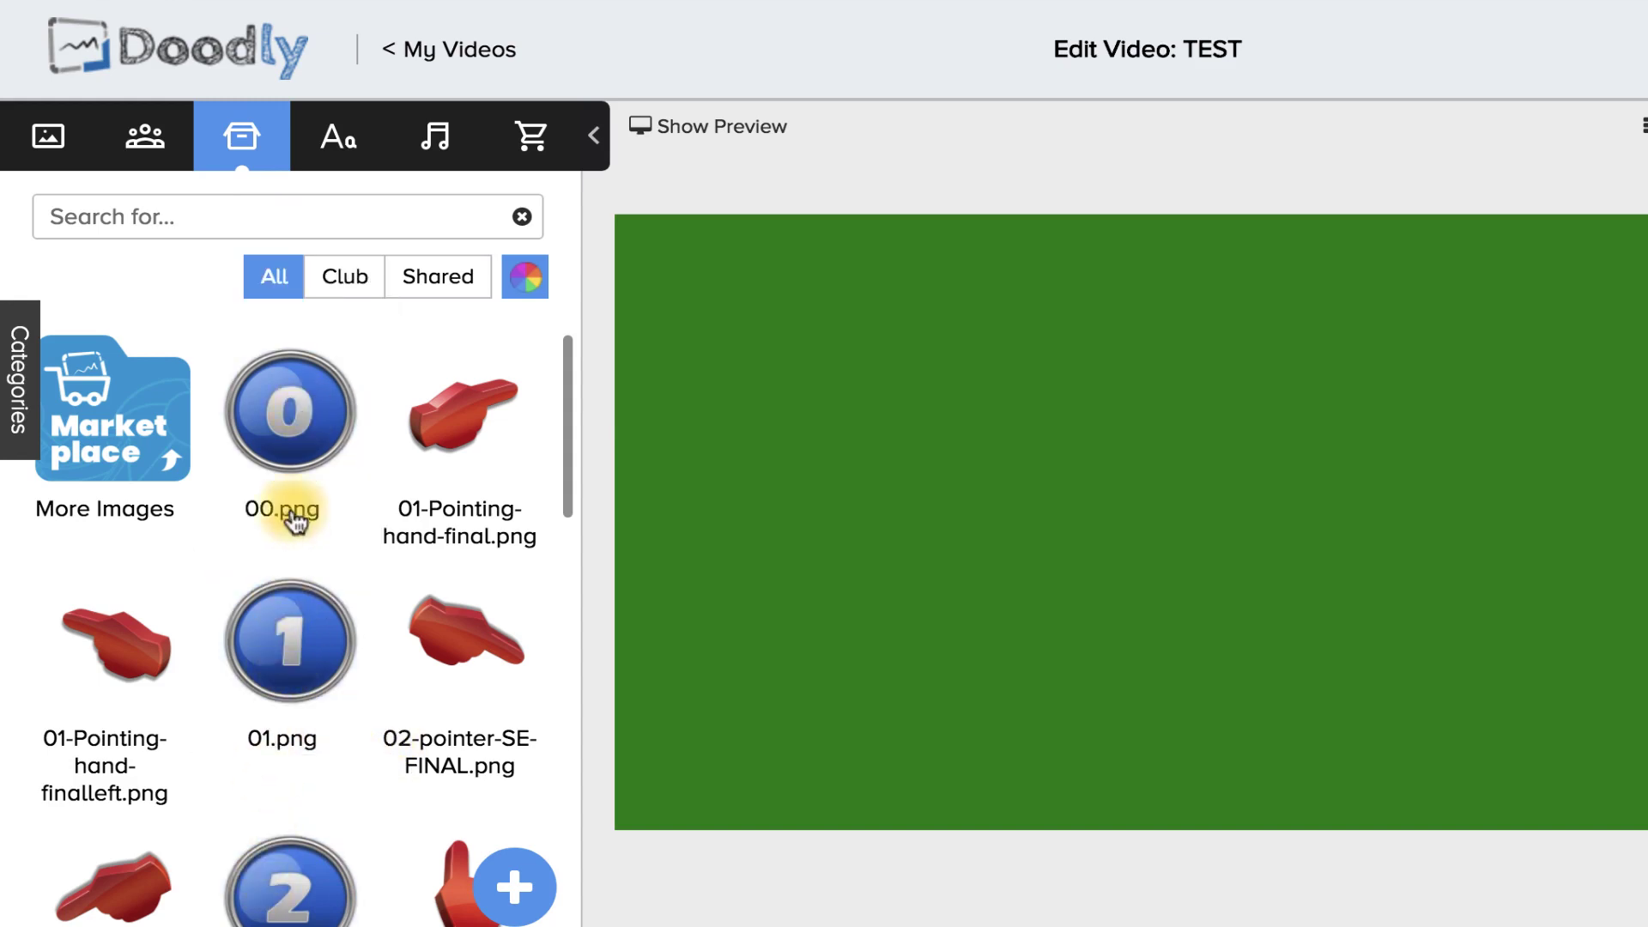
scroll(309, 641, down, 5)
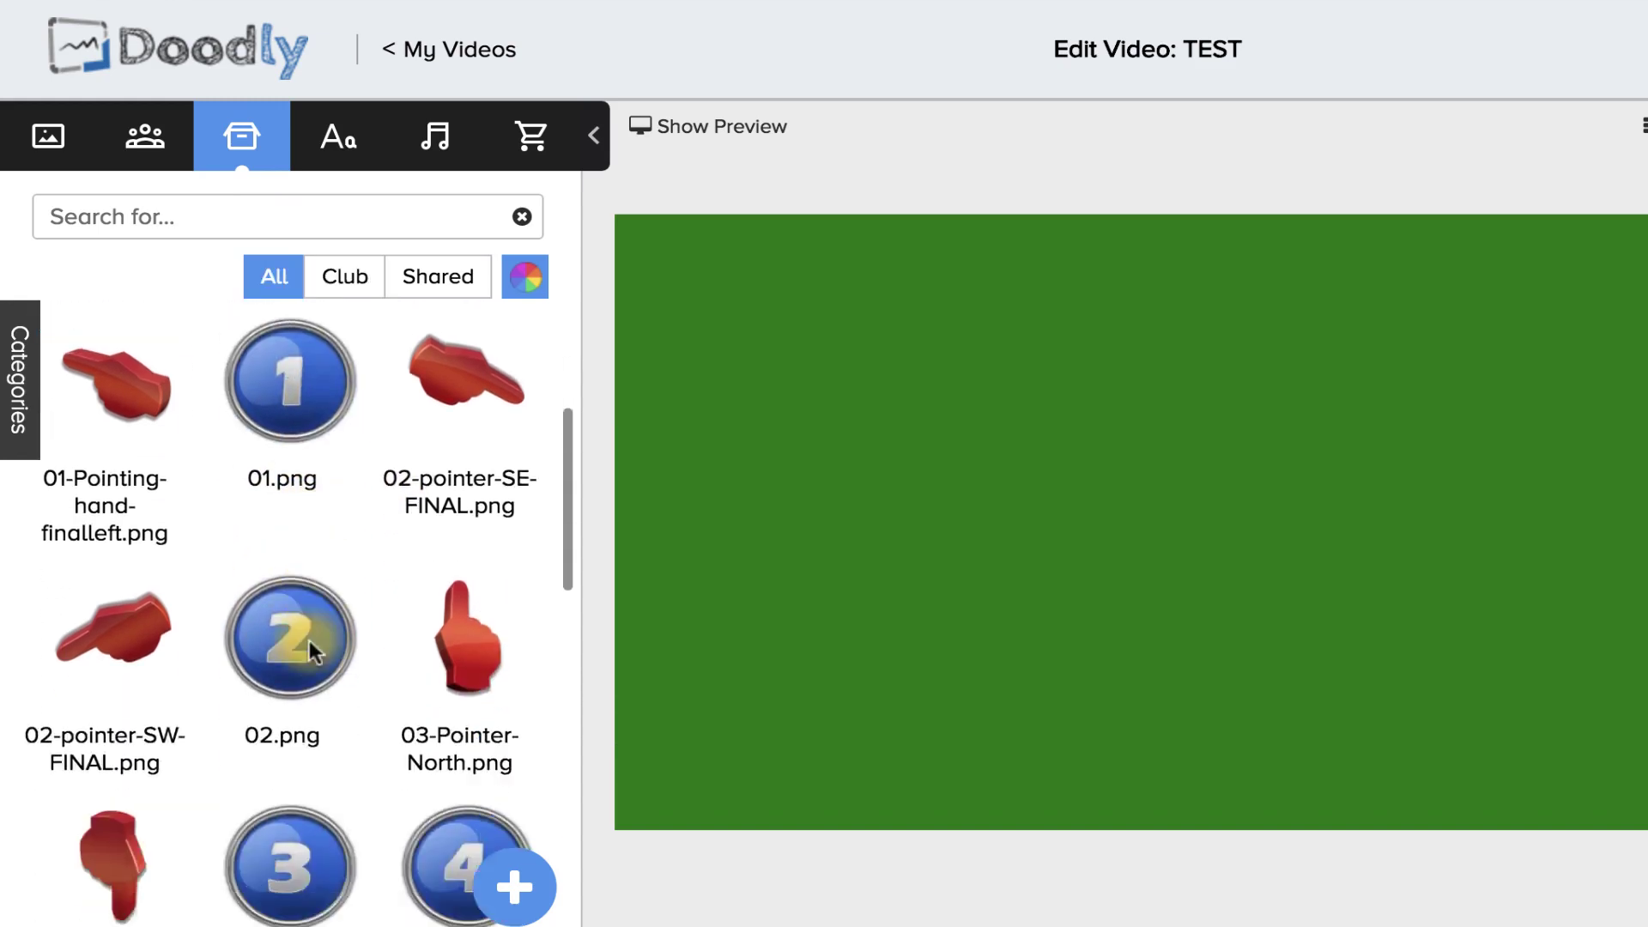
scroll(307, 643, up, 5)
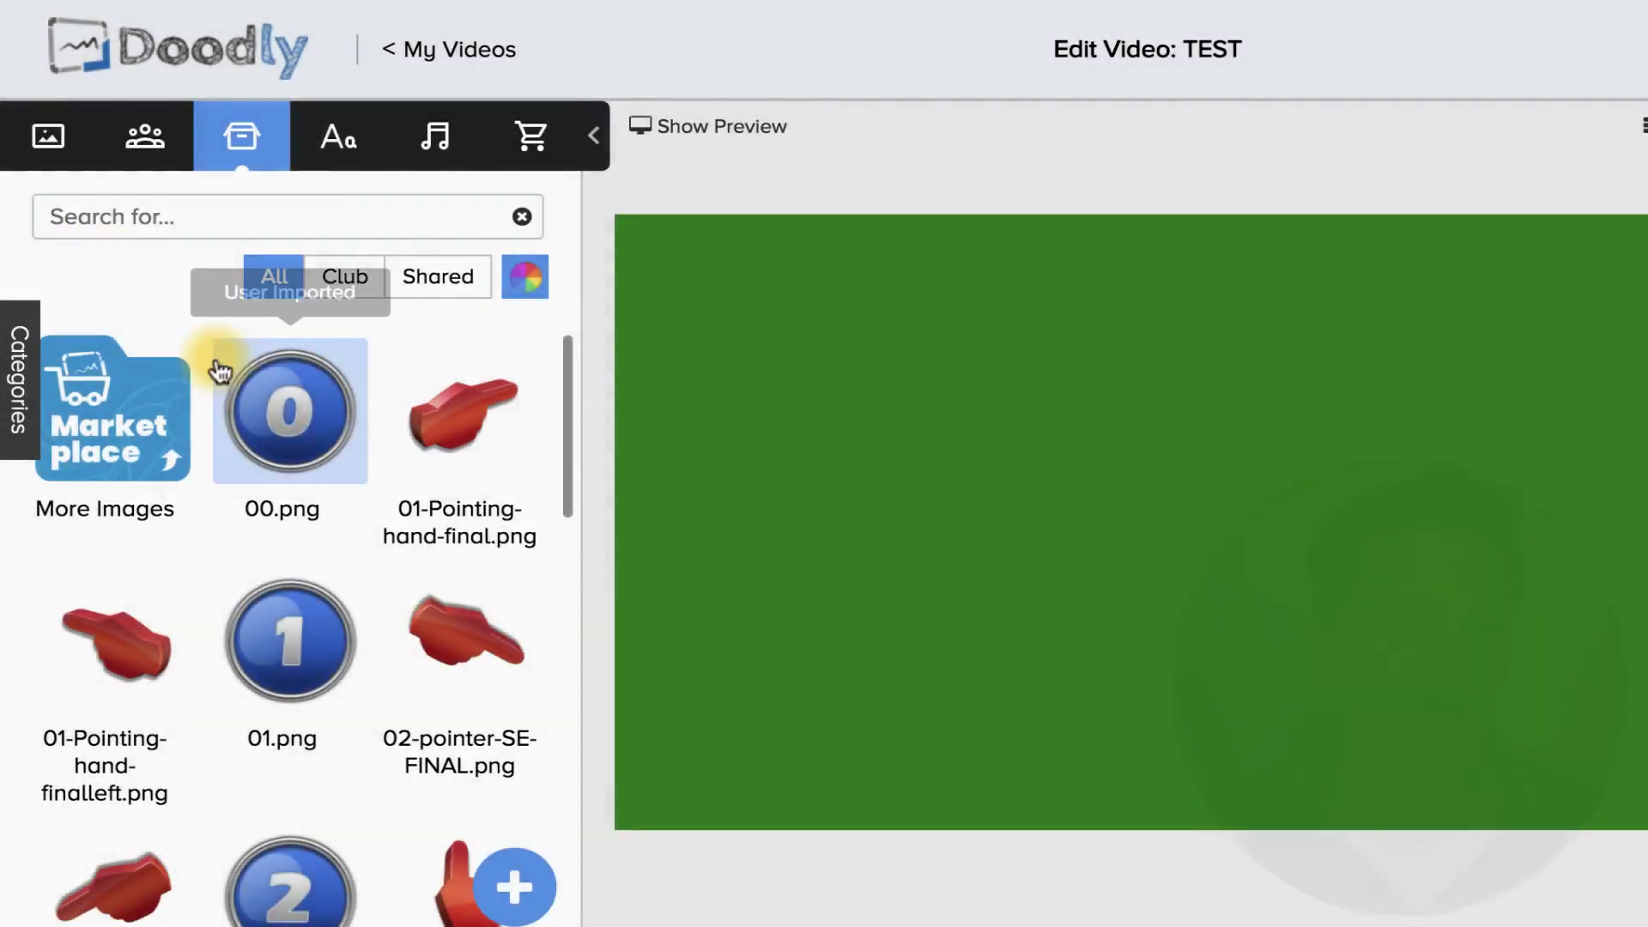
click(360, 137)
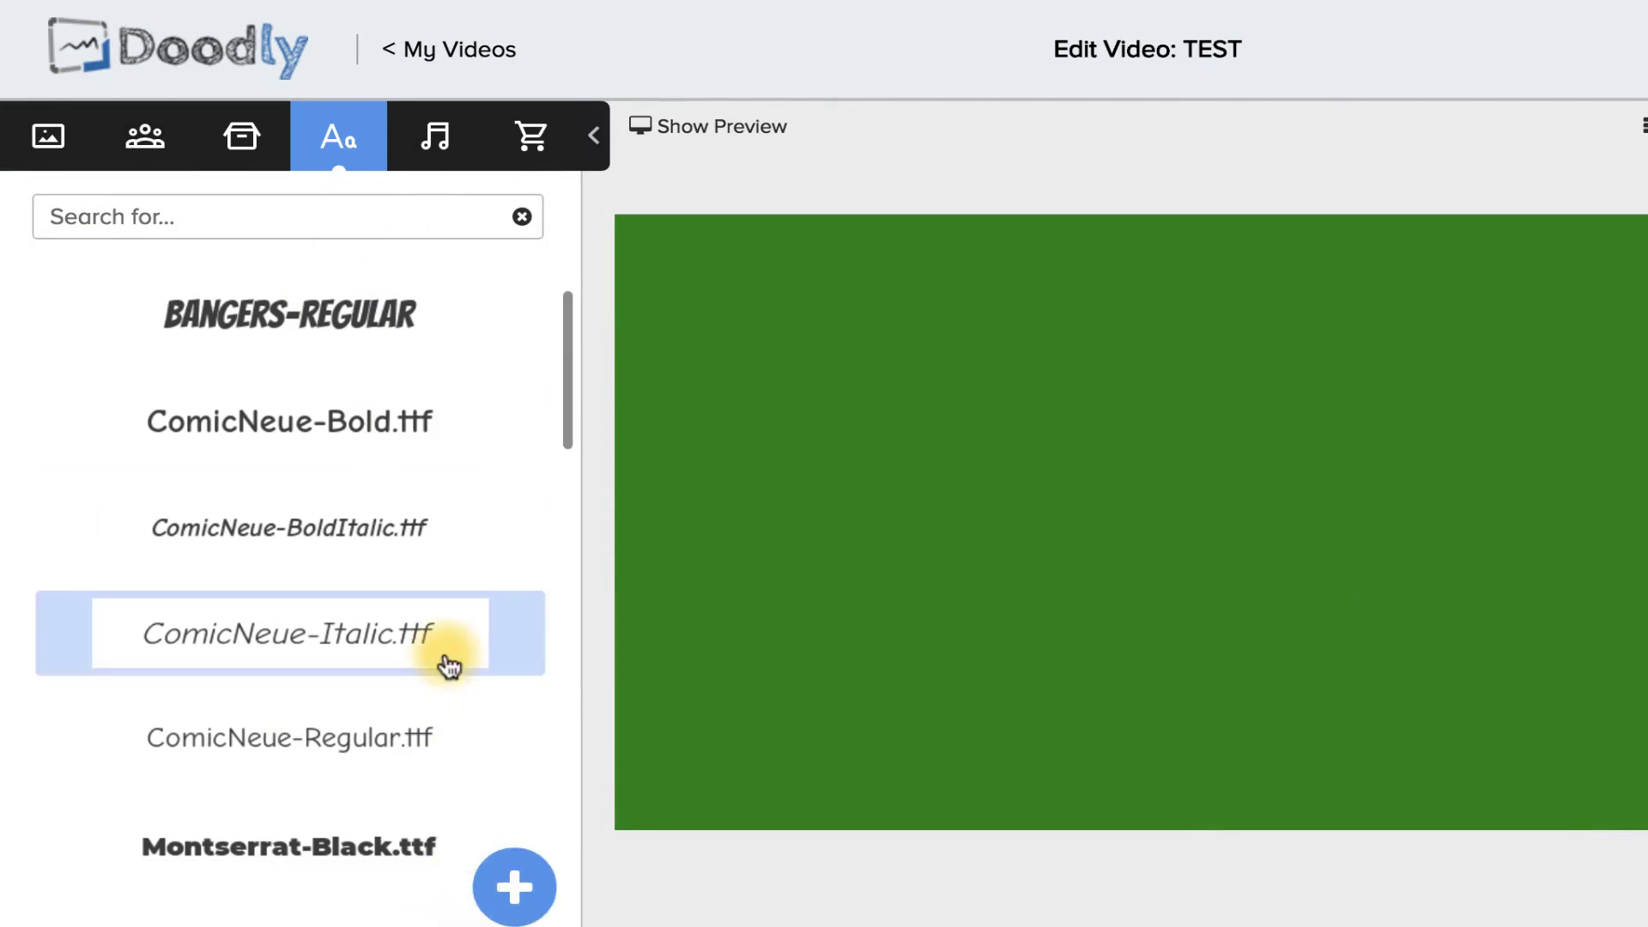
click(437, 152)
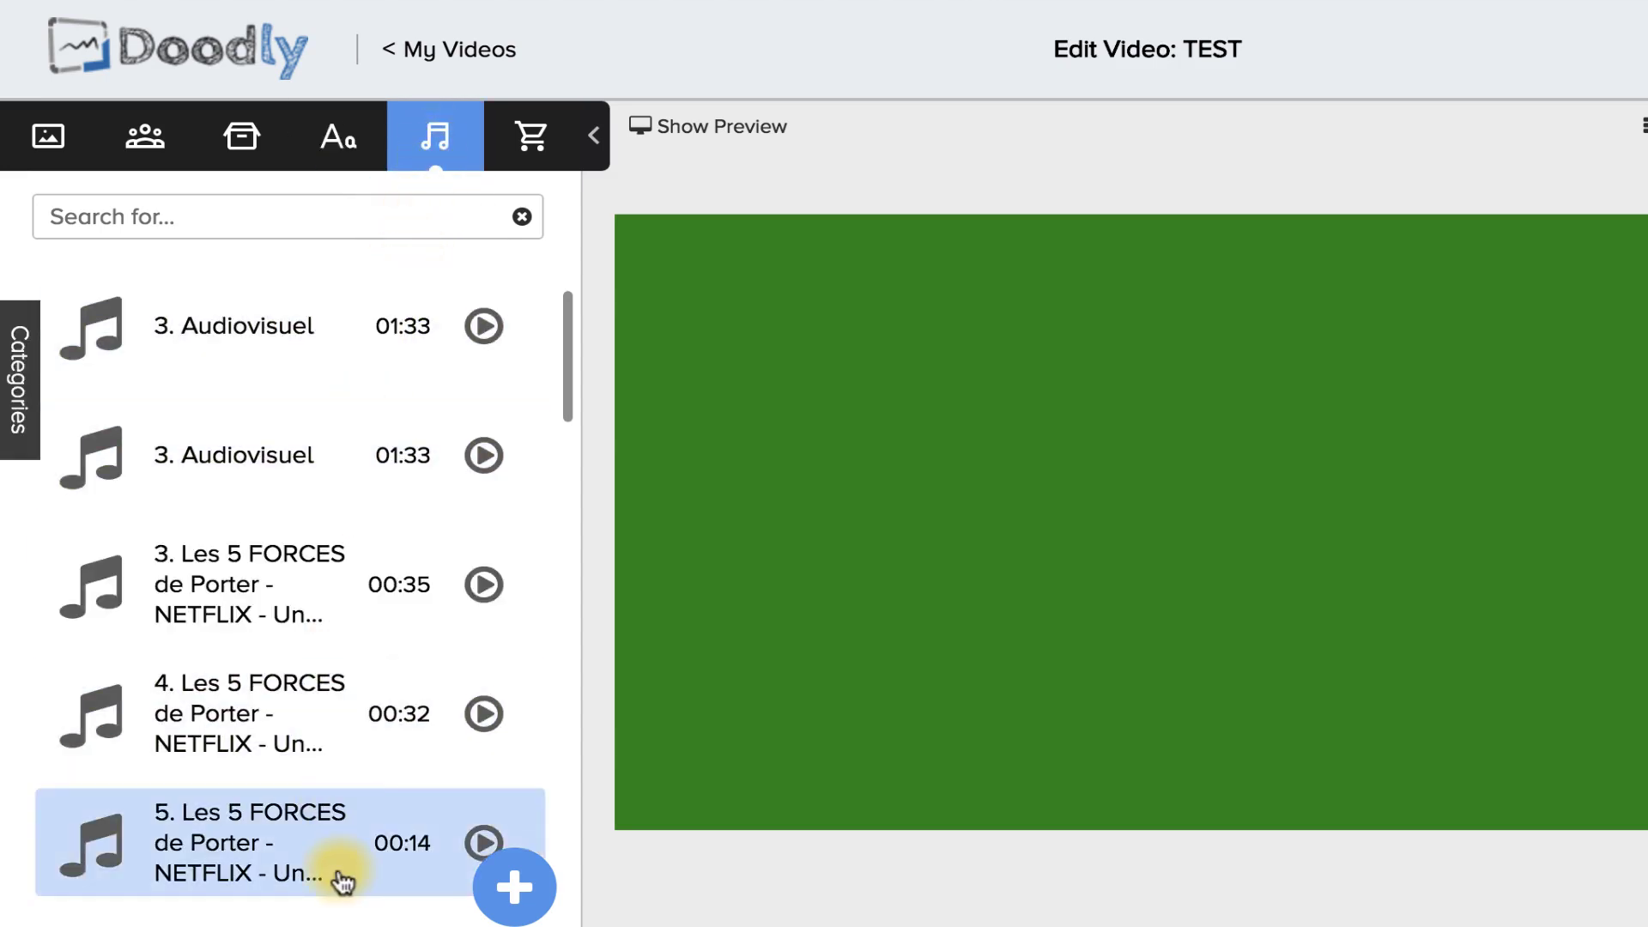
click(532, 139)
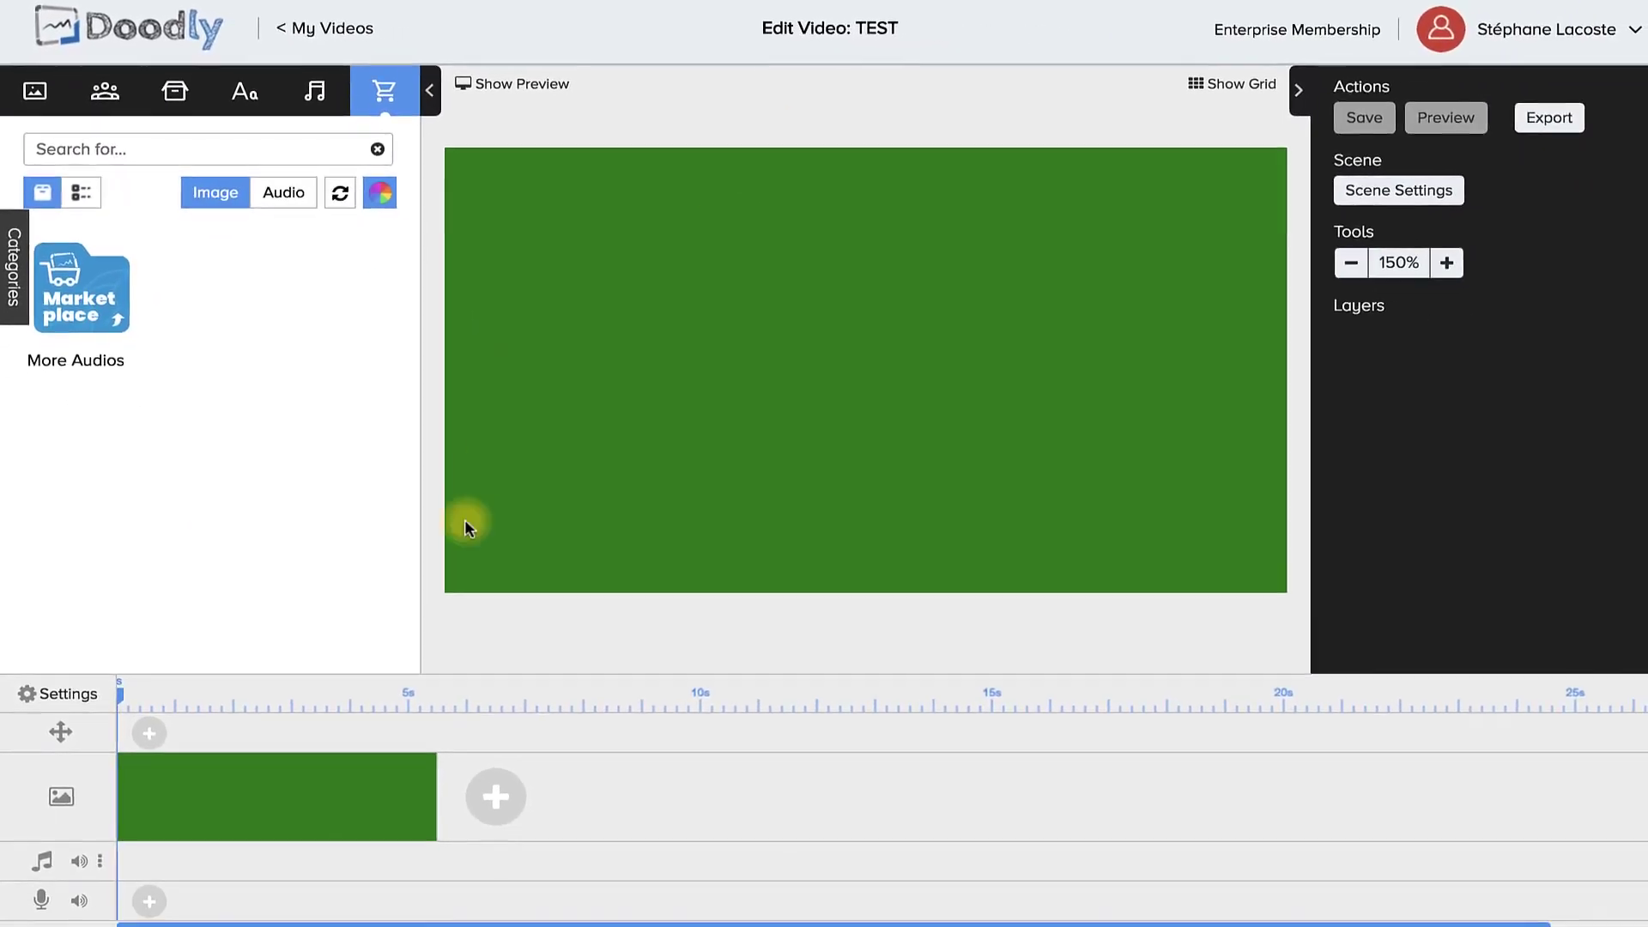
Step: Add the Abraham character to the center of the green scene and show the preview beside the canvas
click(104, 89)
mouse_move(209, 300)
mouse_down()
mouse_move(556, 426)
mouse_move(857, 393)
mouse_up()
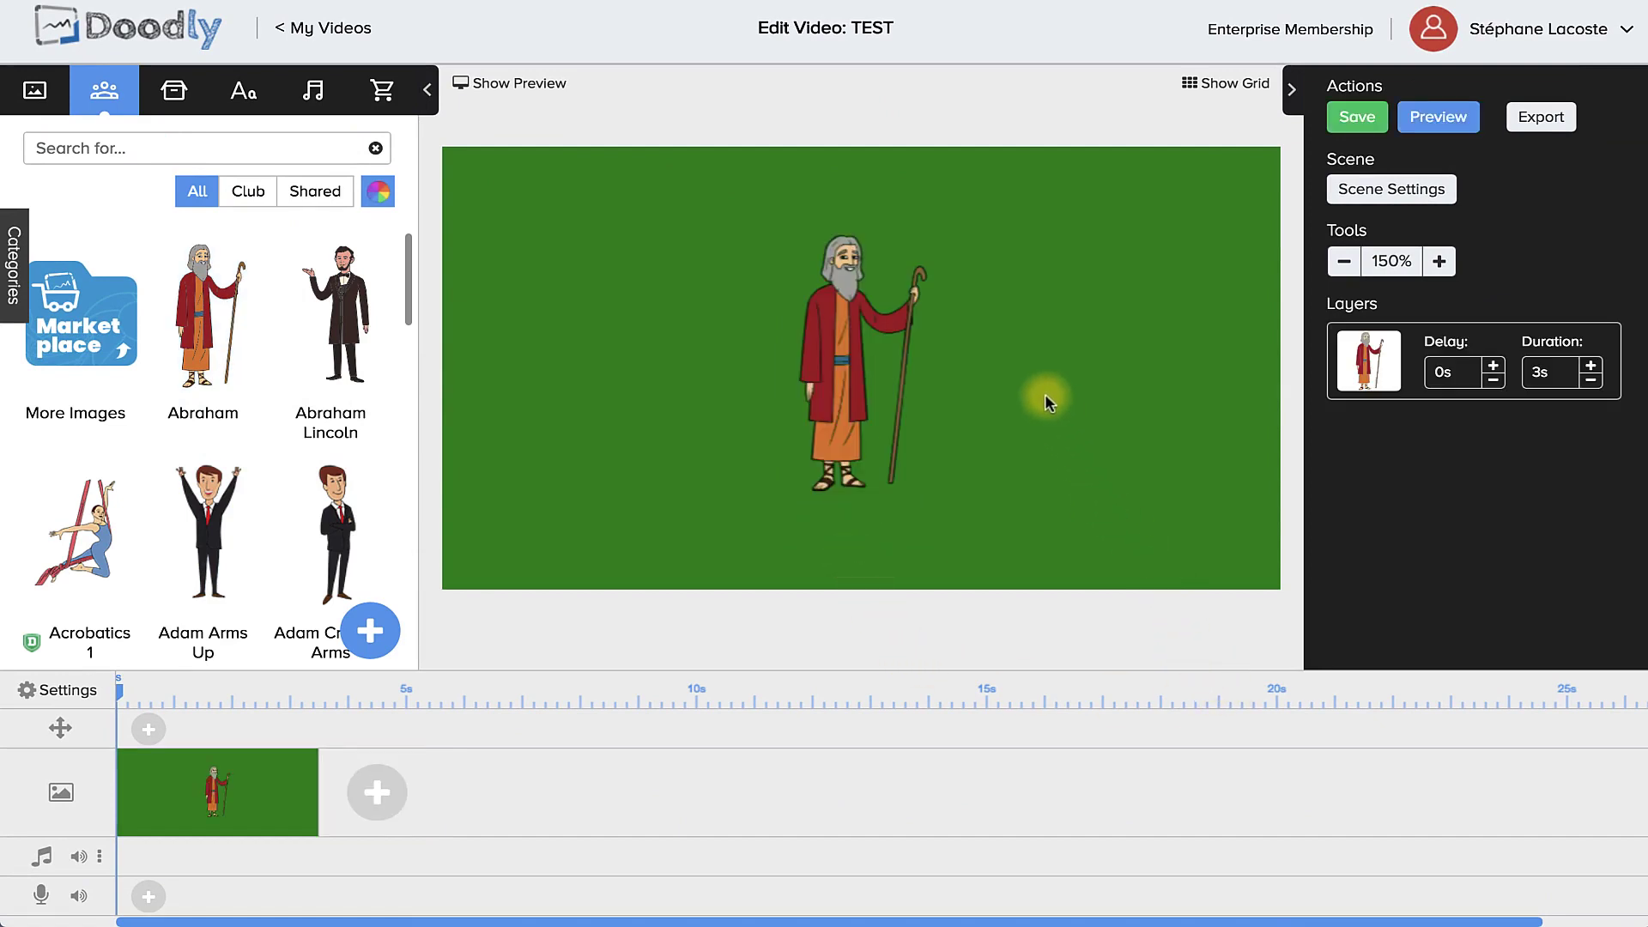
click(539, 83)
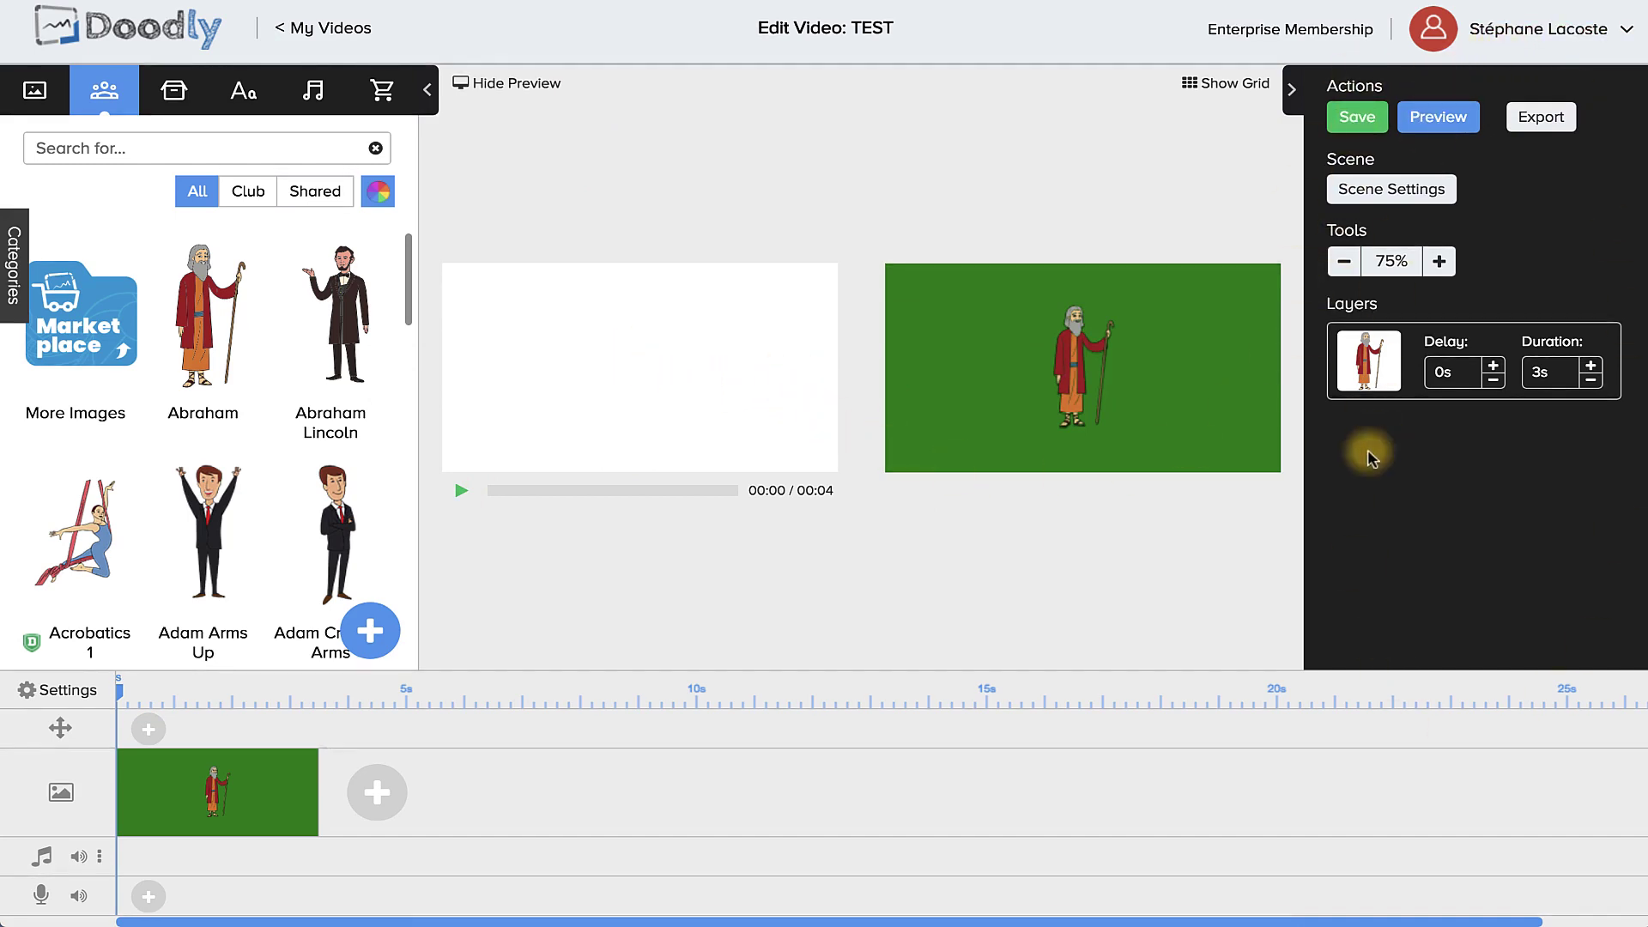
Step: Select the Abraham character, hide the preview, and set the character layer's delay to 1 s
click(1075, 367)
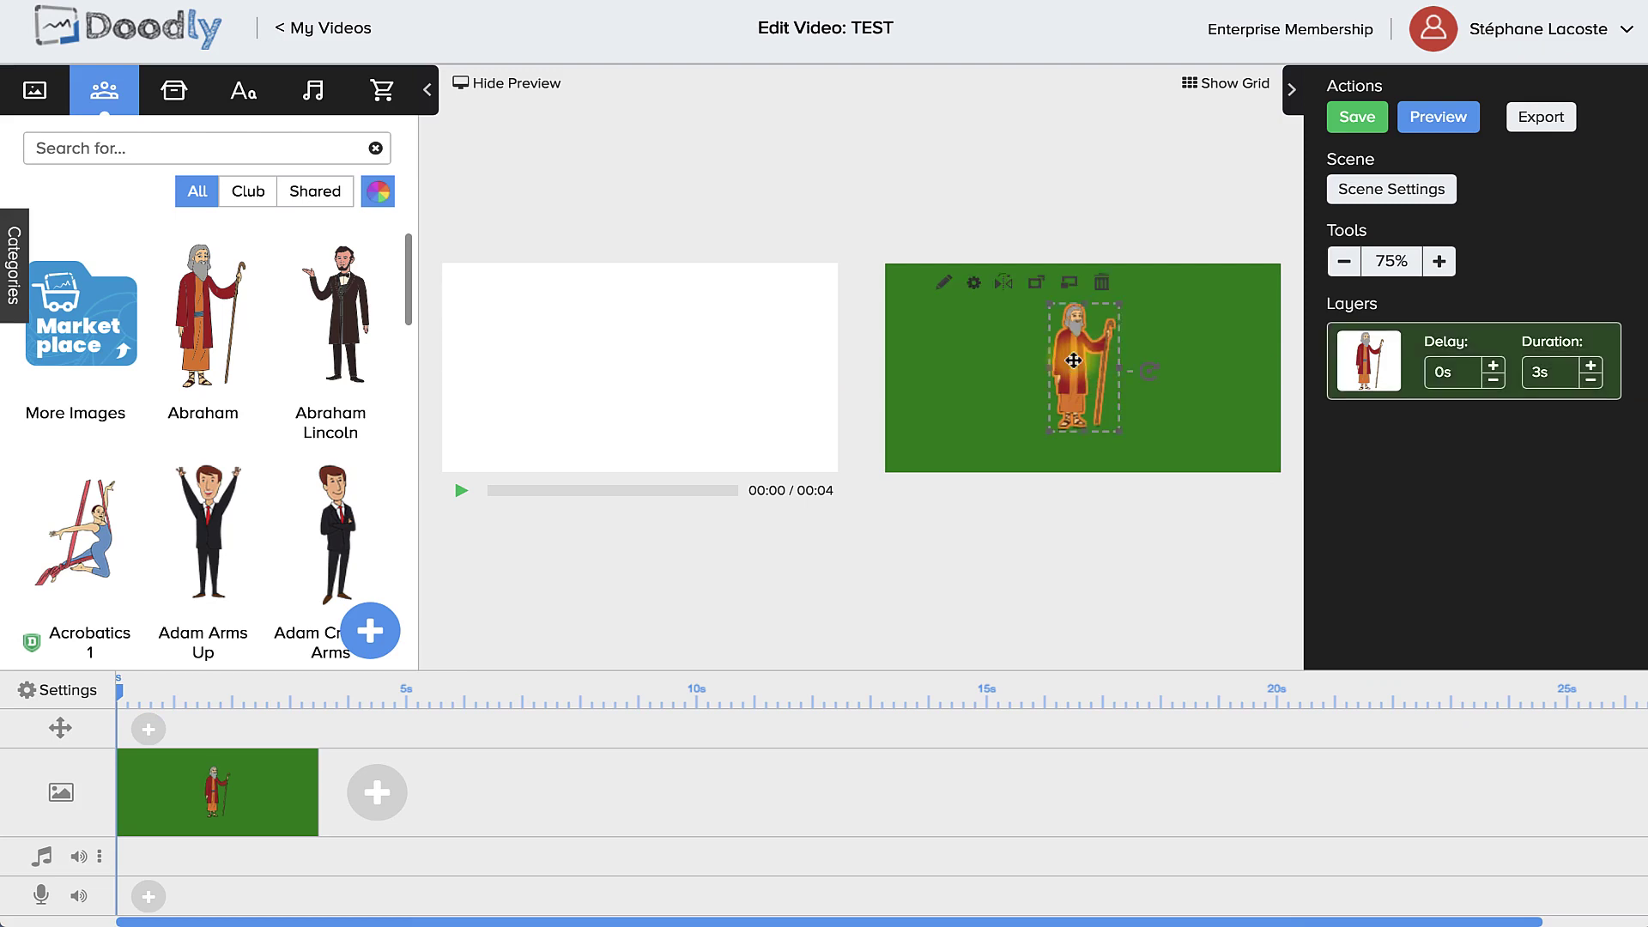
click(549, 85)
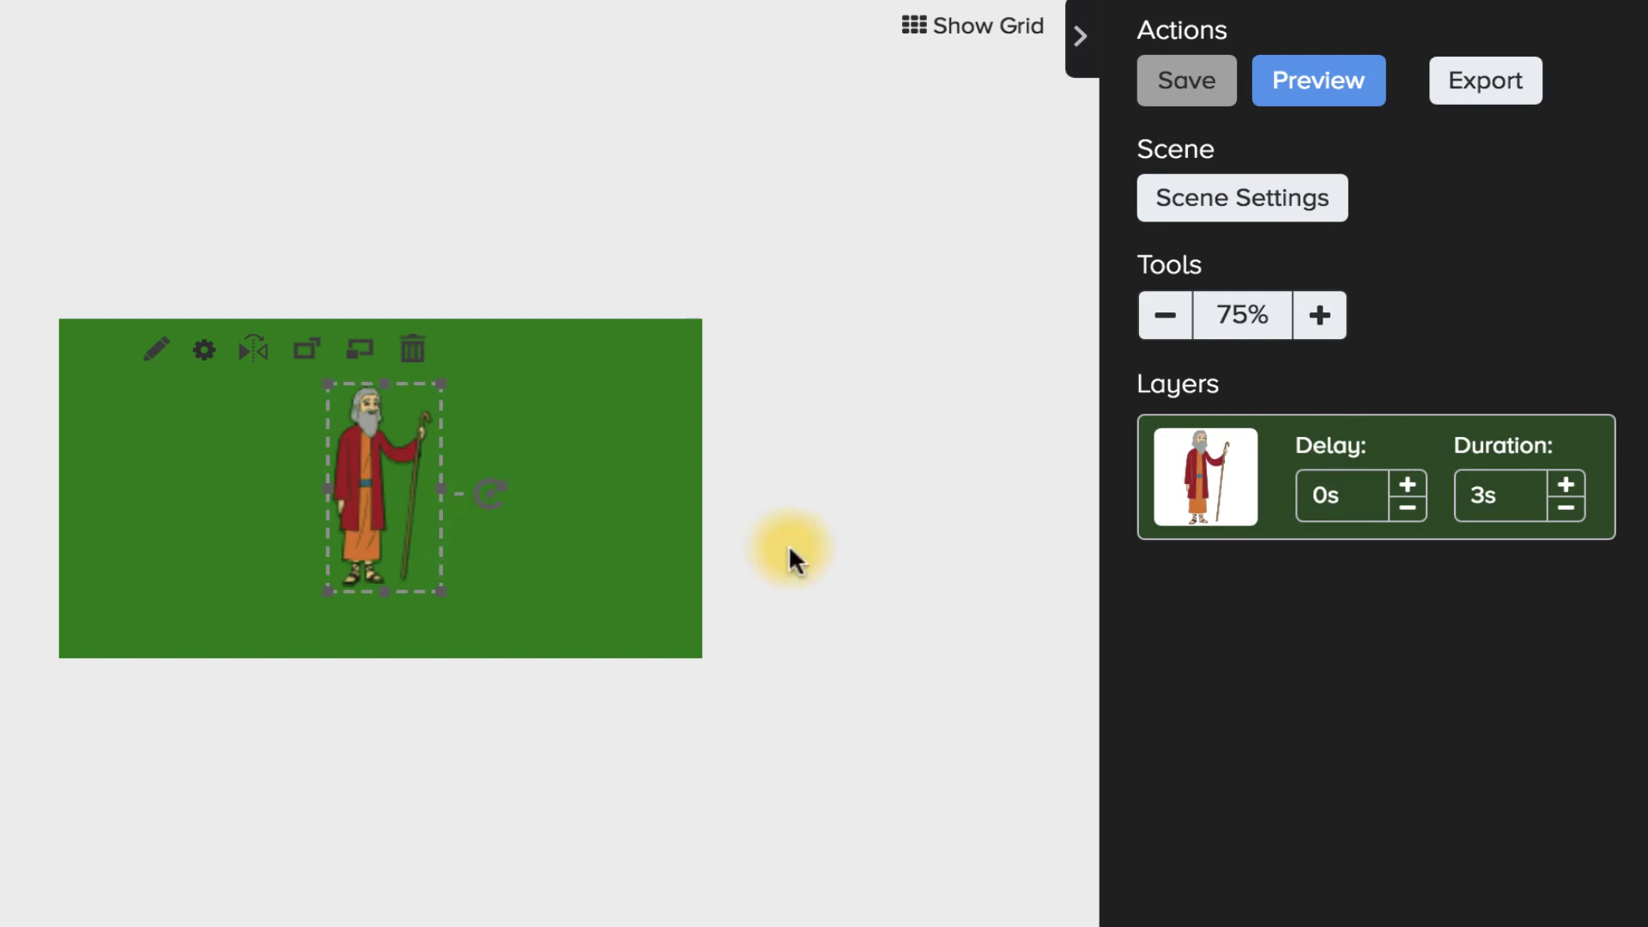
click(1404, 496)
click(1403, 495)
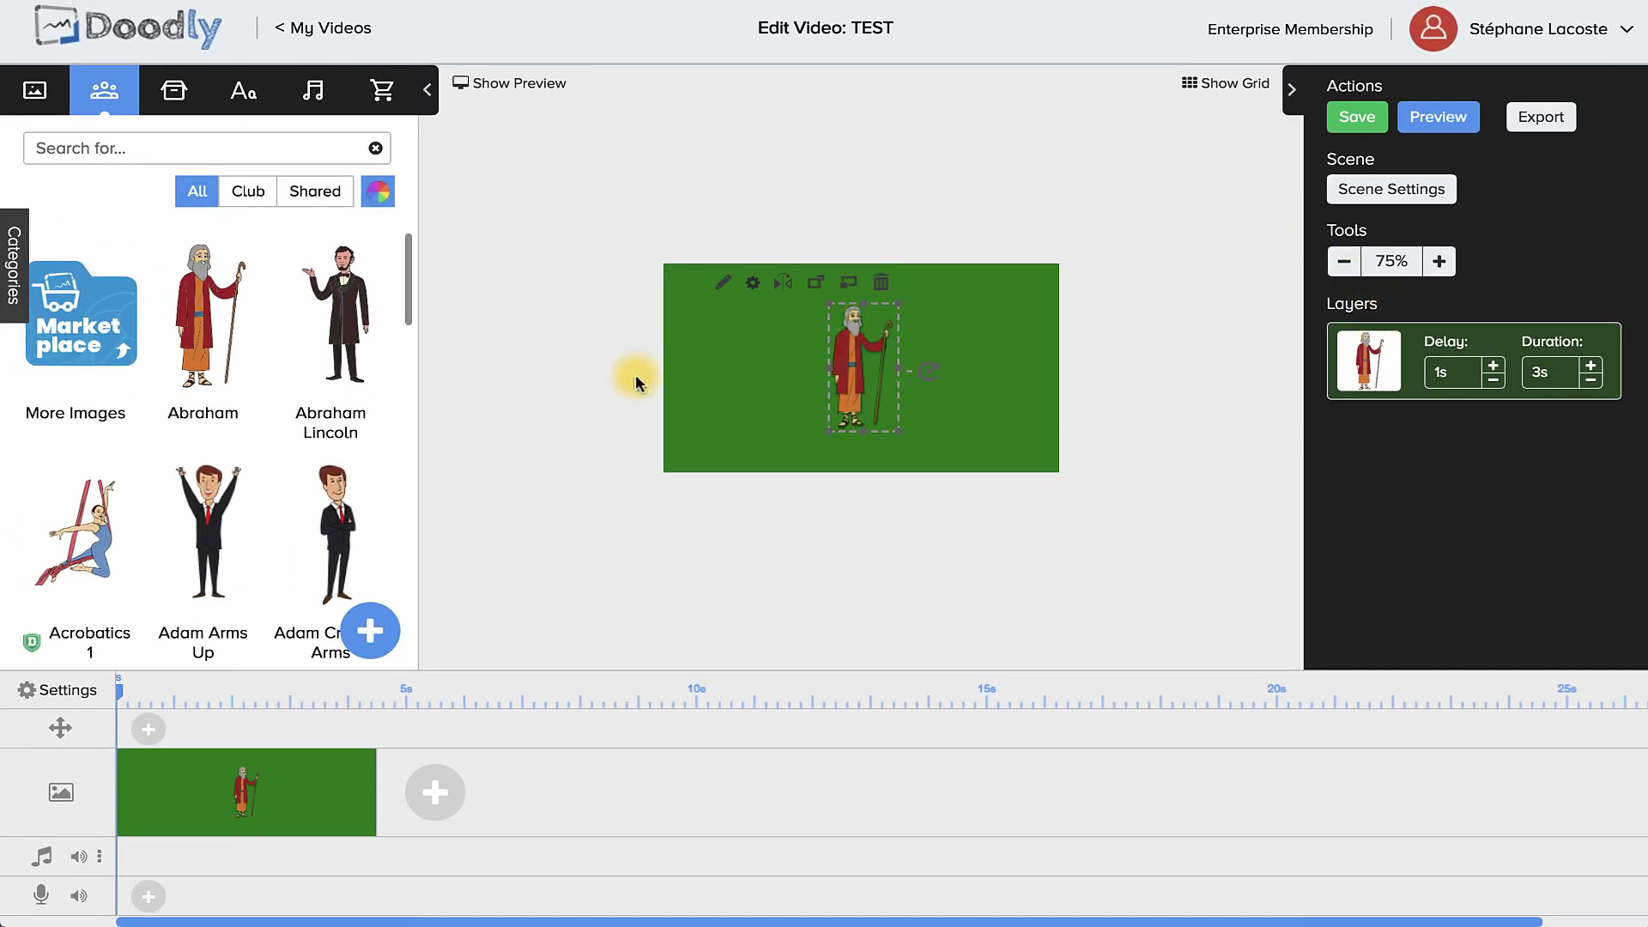
Step: Move the playhead to about 0.22 s, then play and pause the scene in the preview beside the canvas
drag(120, 695, 130, 691)
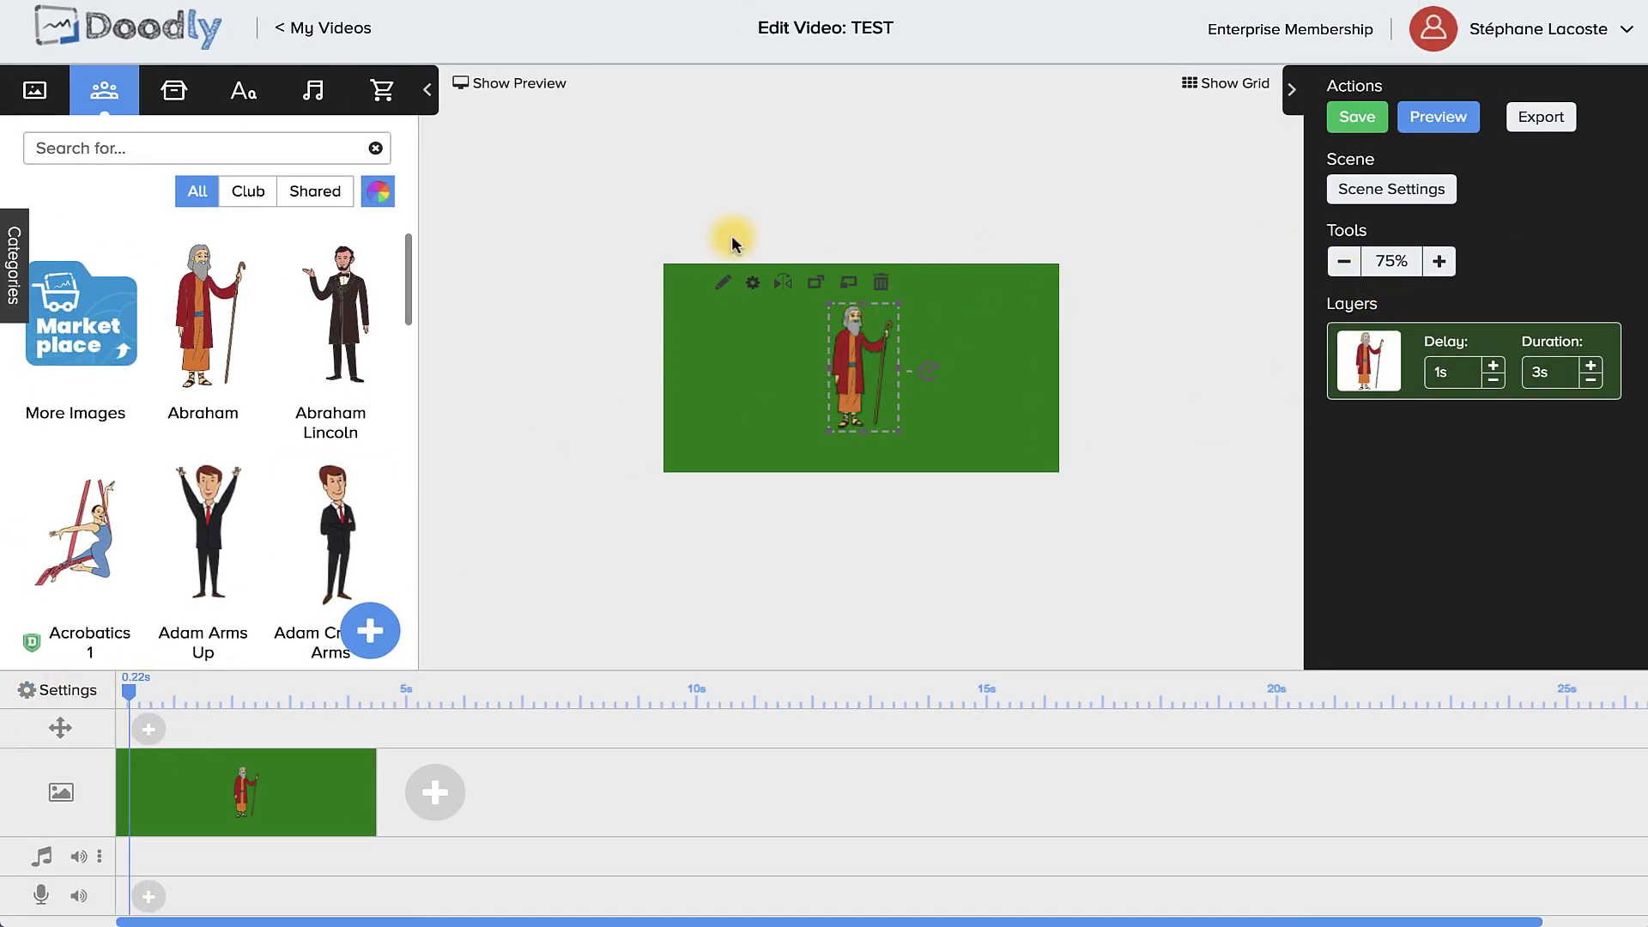
click(528, 82)
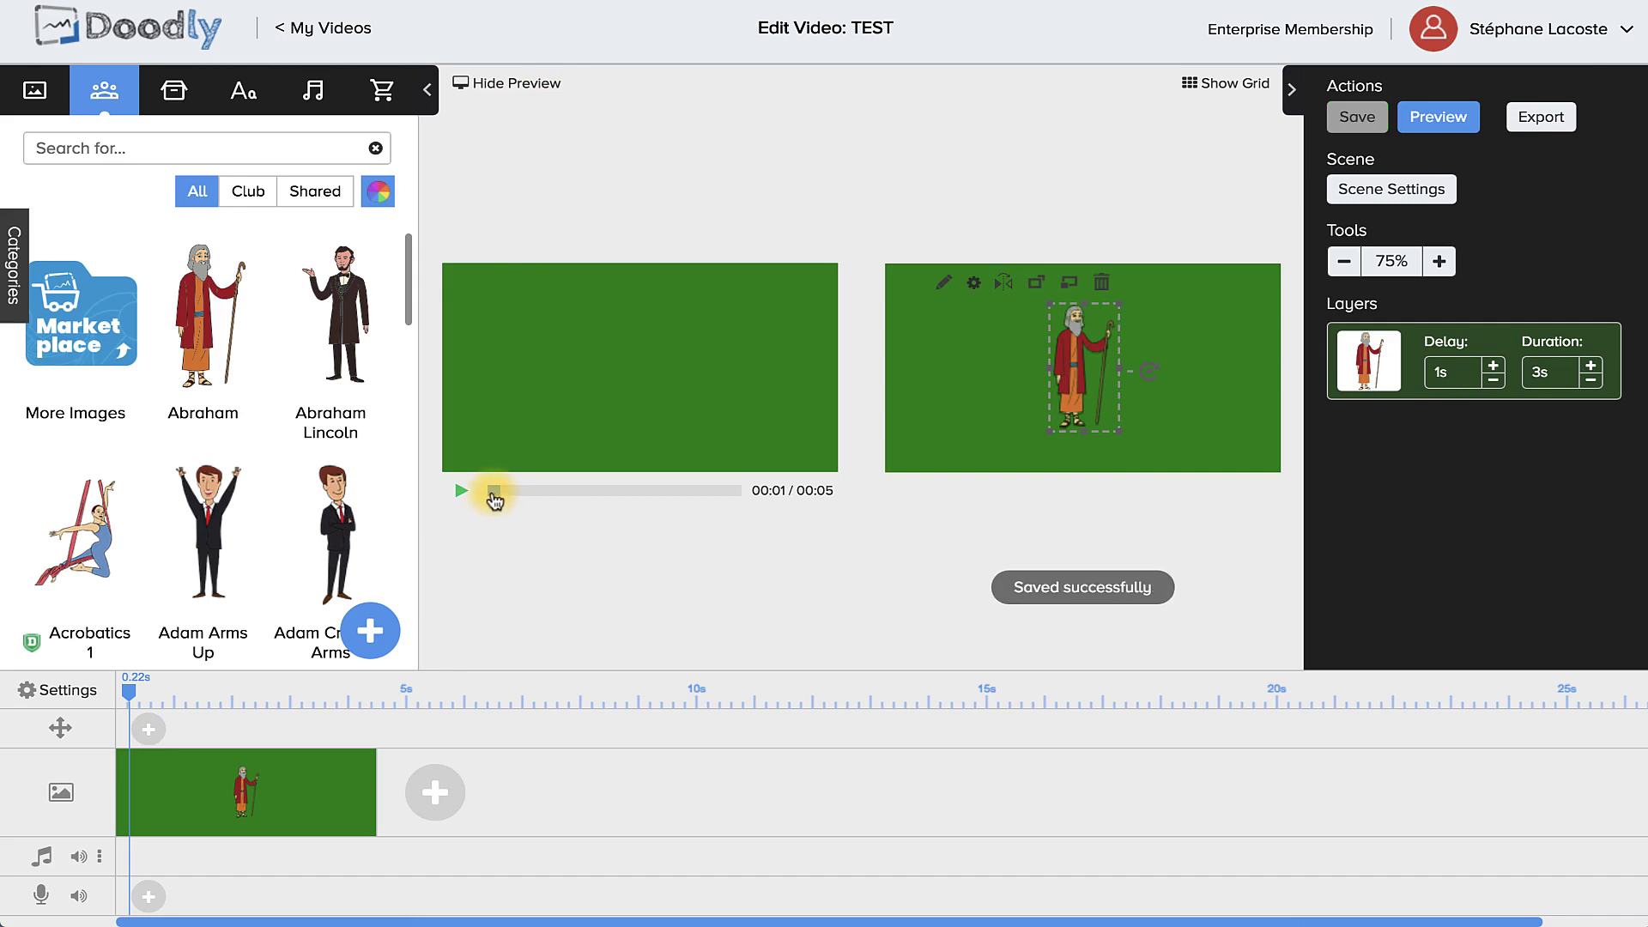
click(461, 490)
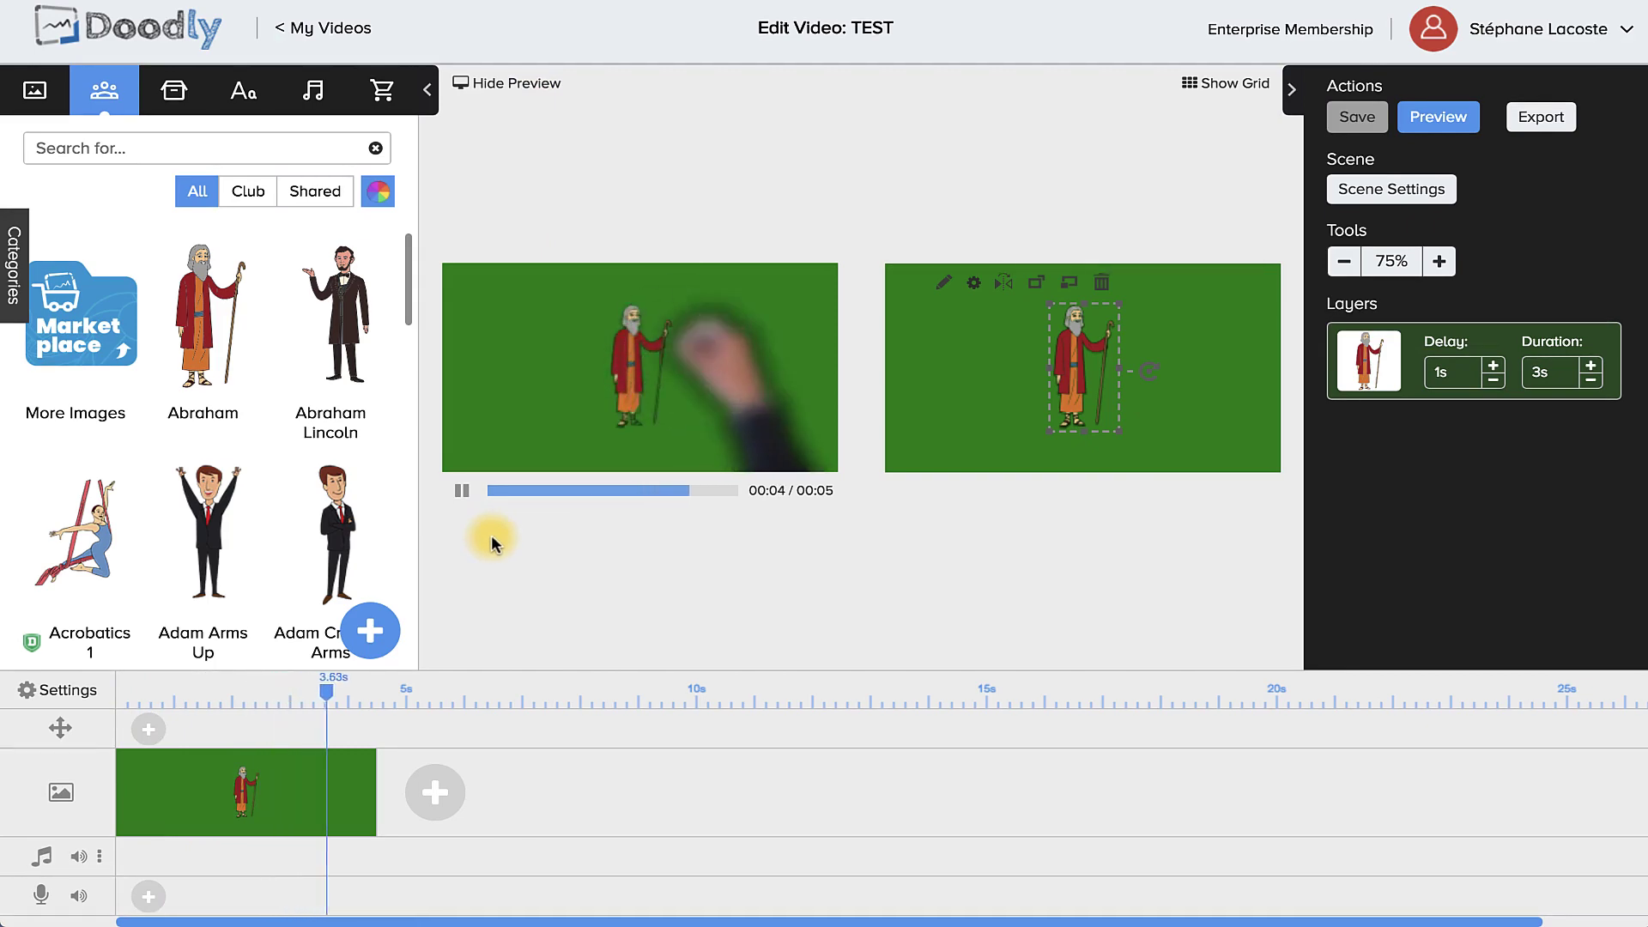
click(464, 491)
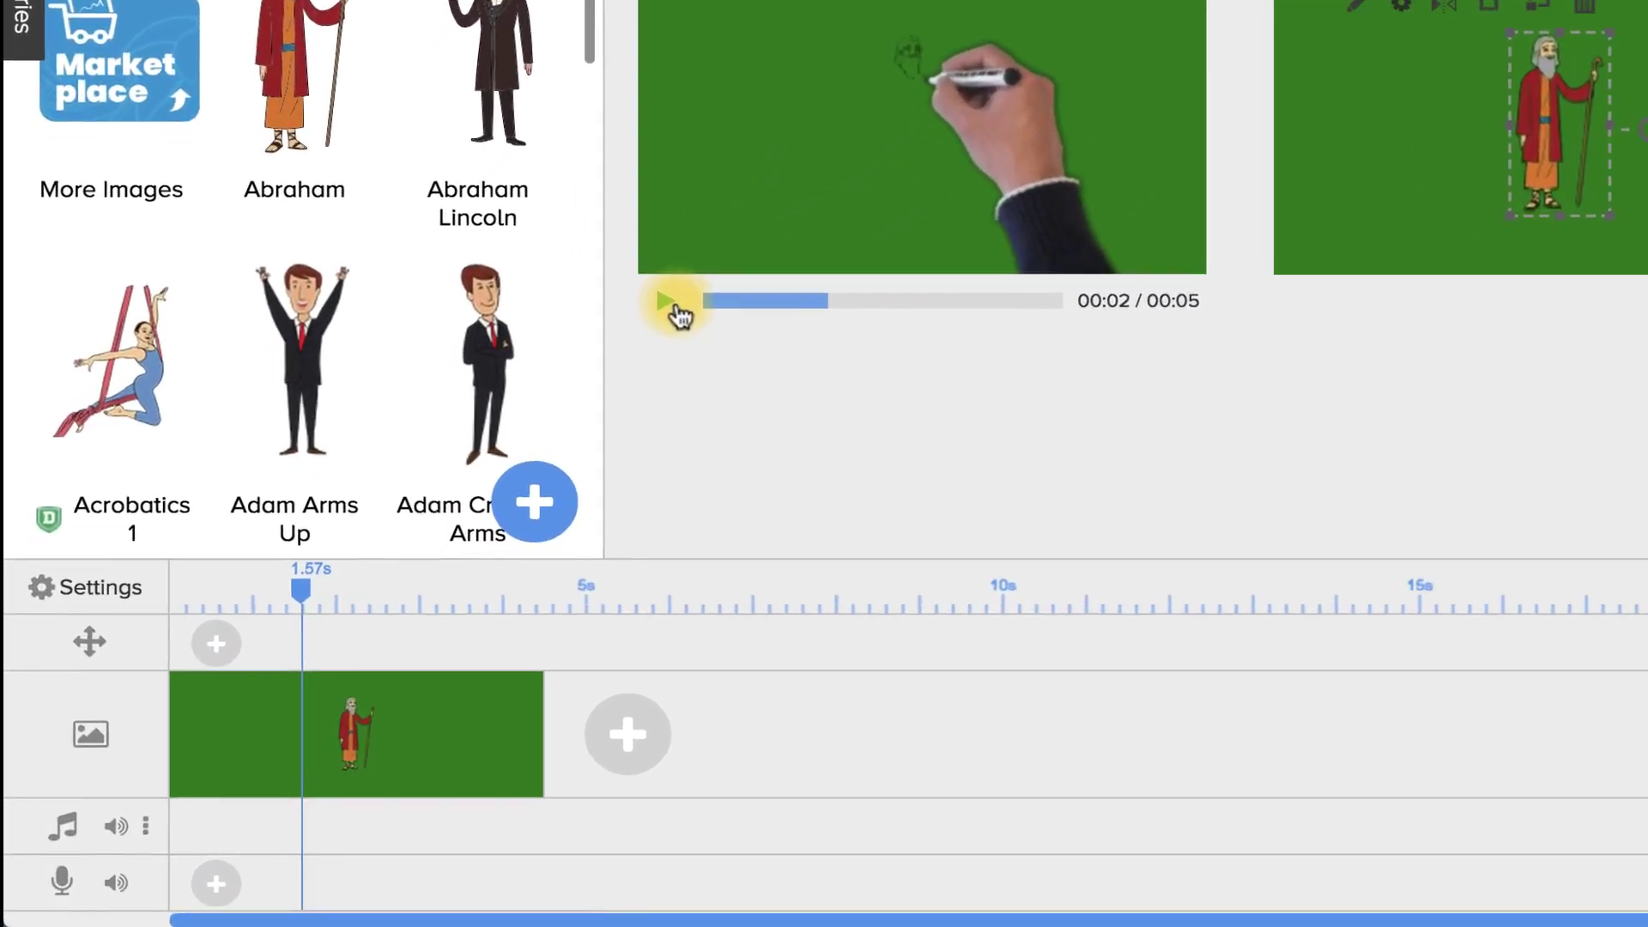
Step: Show the sound library to view the audio tracks available for the video
click(570, 391)
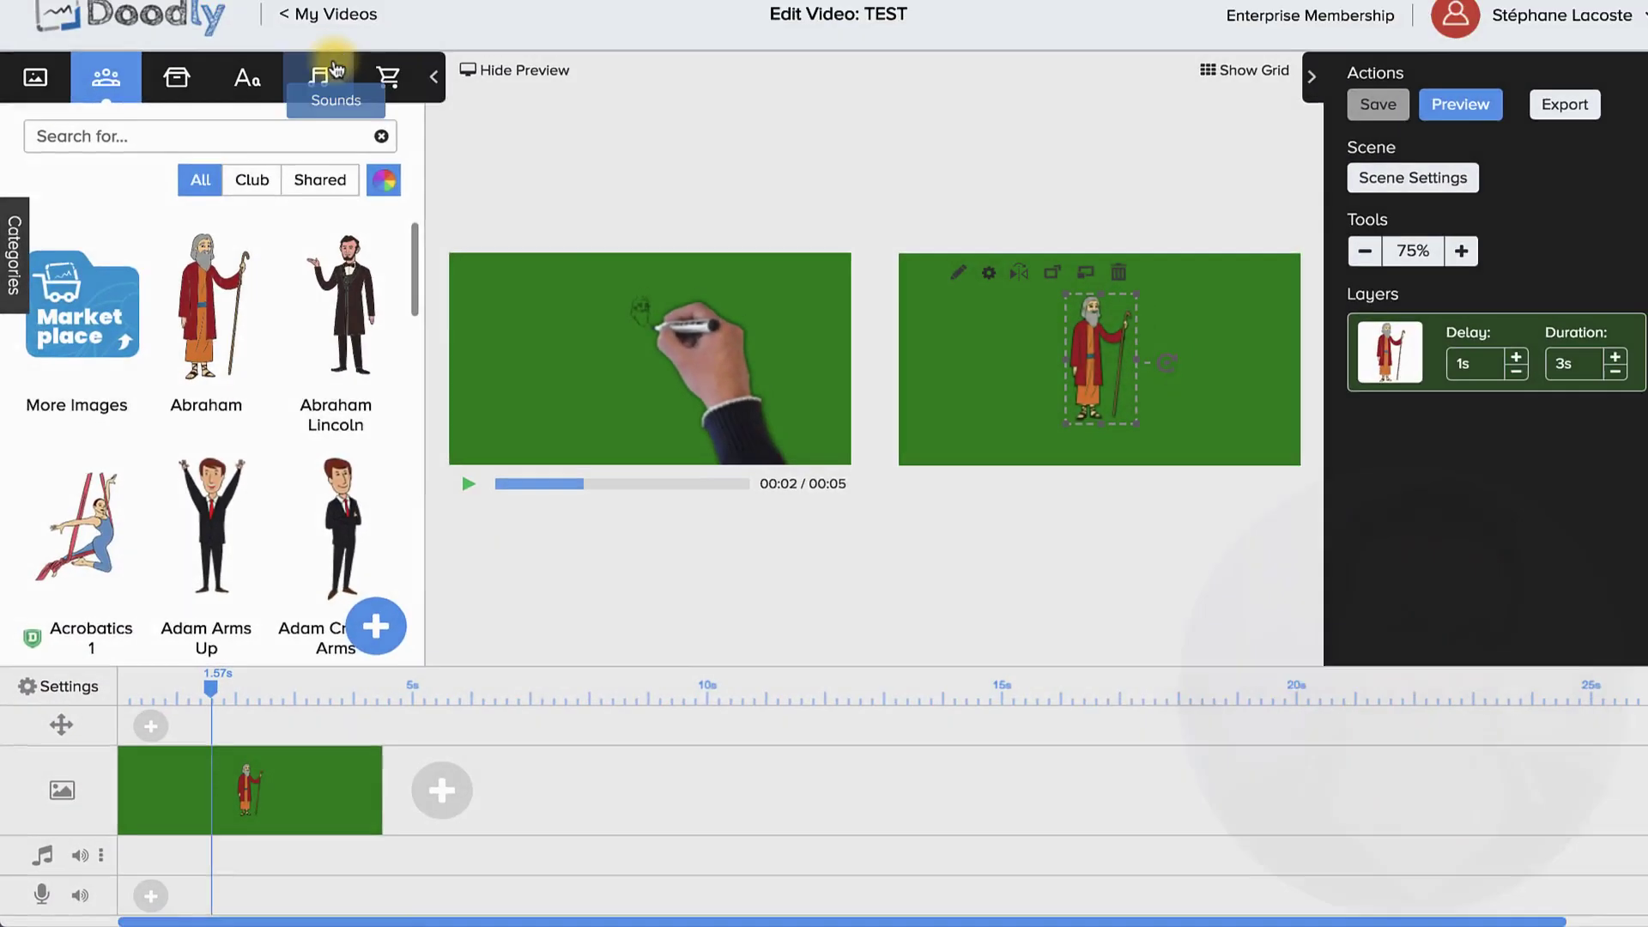
click(329, 86)
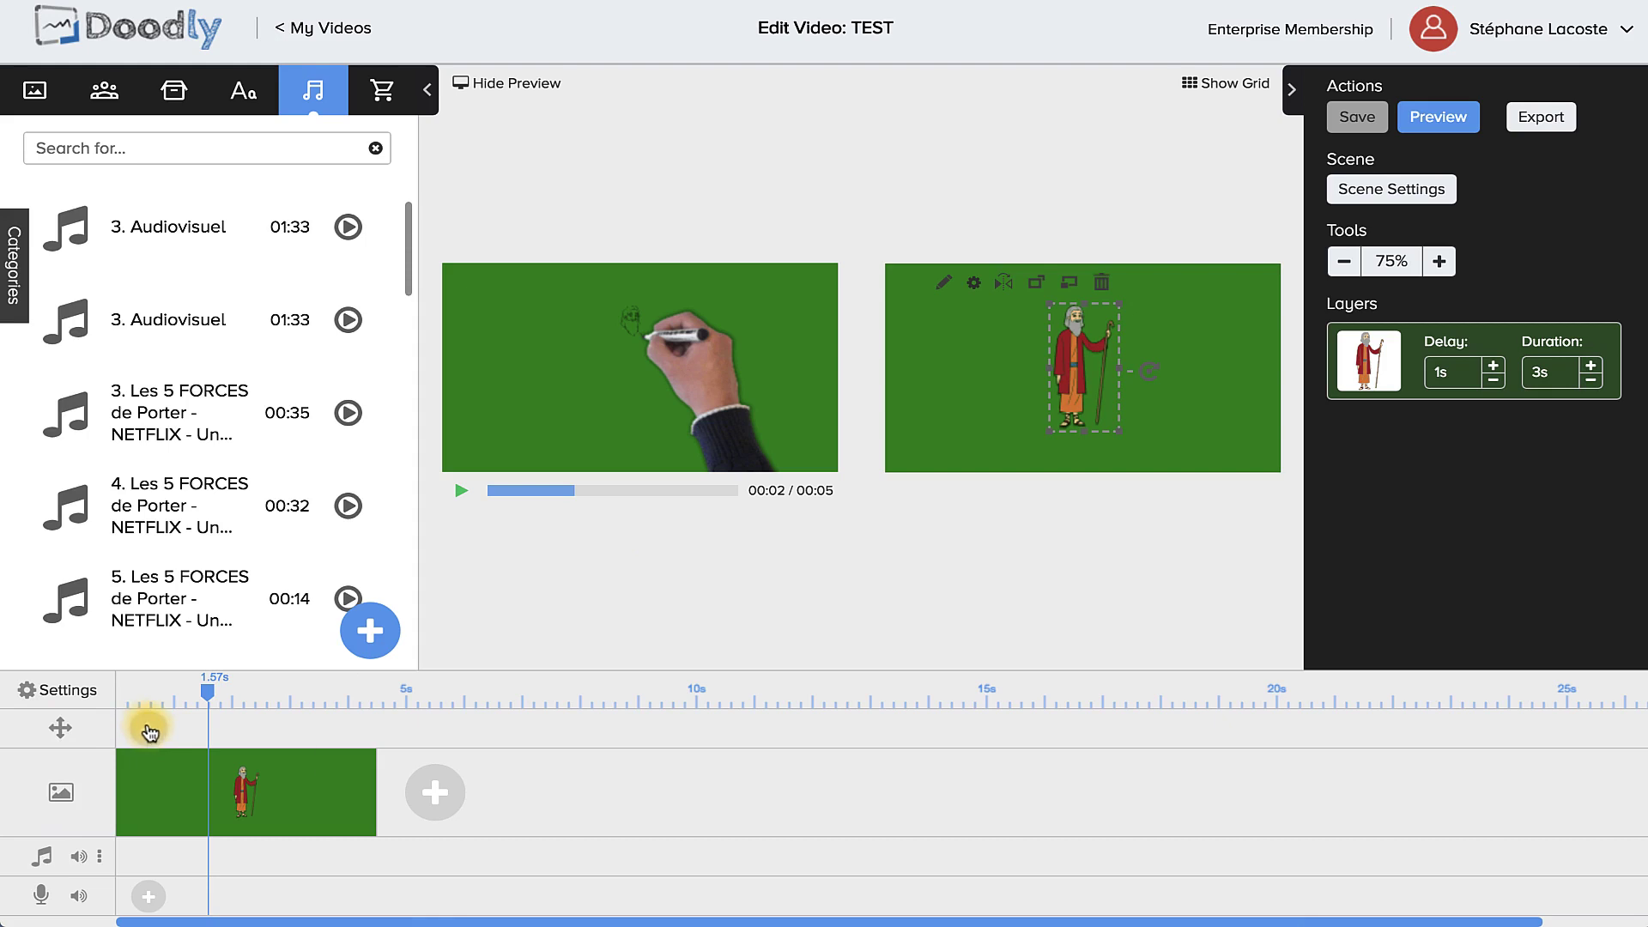
Step: Compare the white, dark chalkboard, green chalkboard and glassboard backgrounds in the video settings, returning to the custom style
click(68, 691)
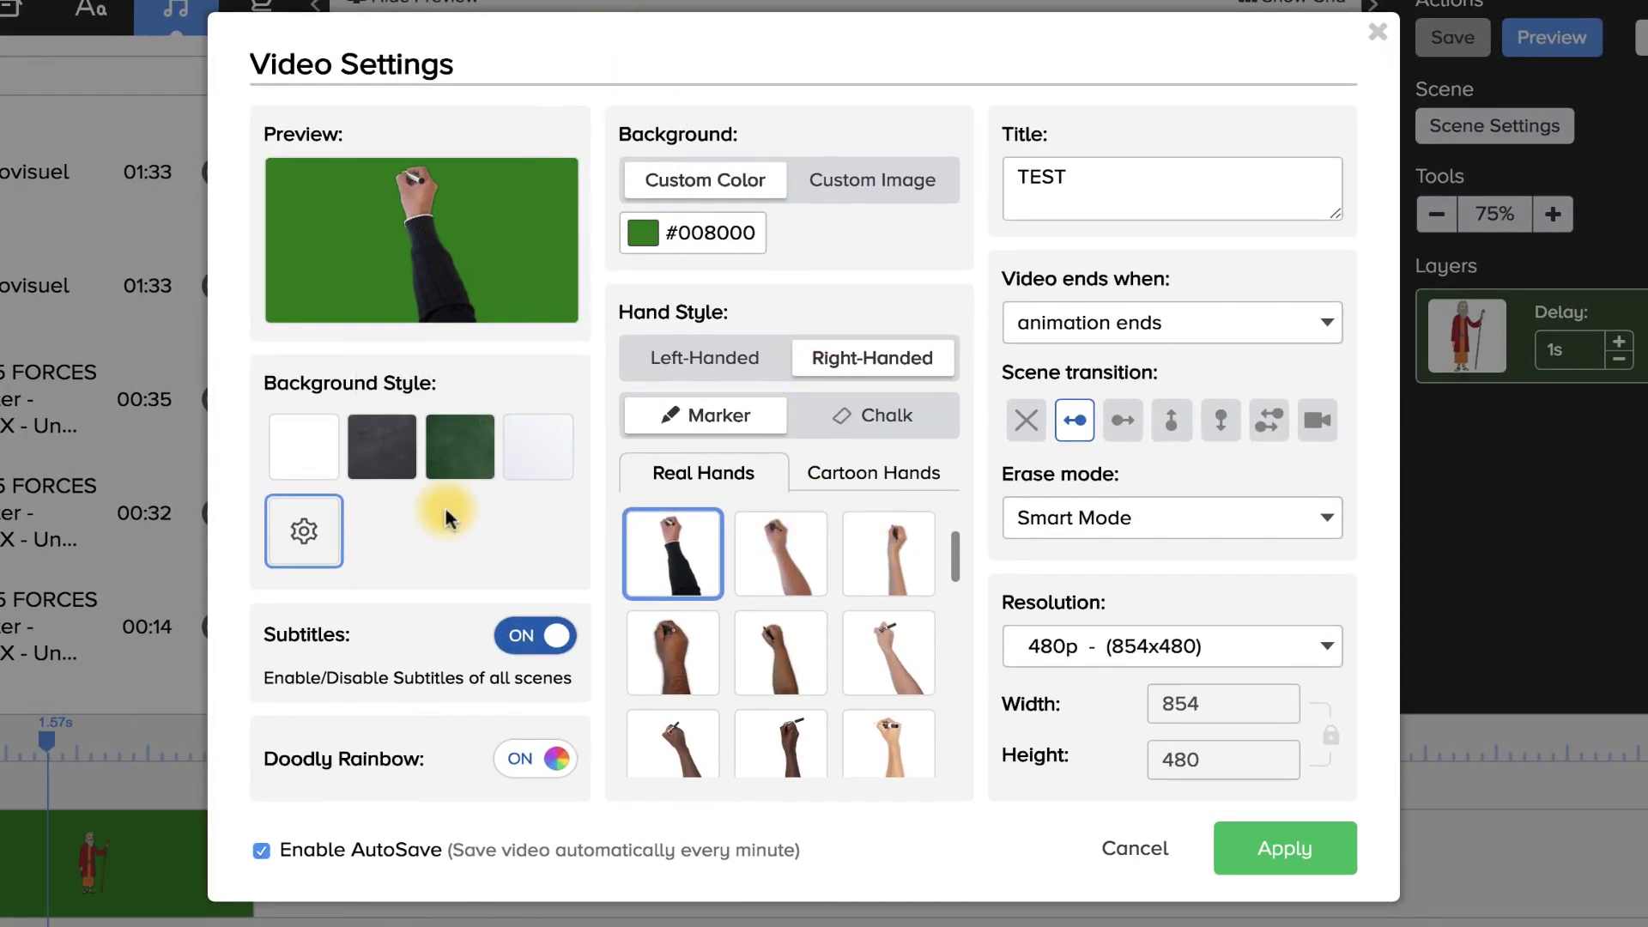
click(306, 439)
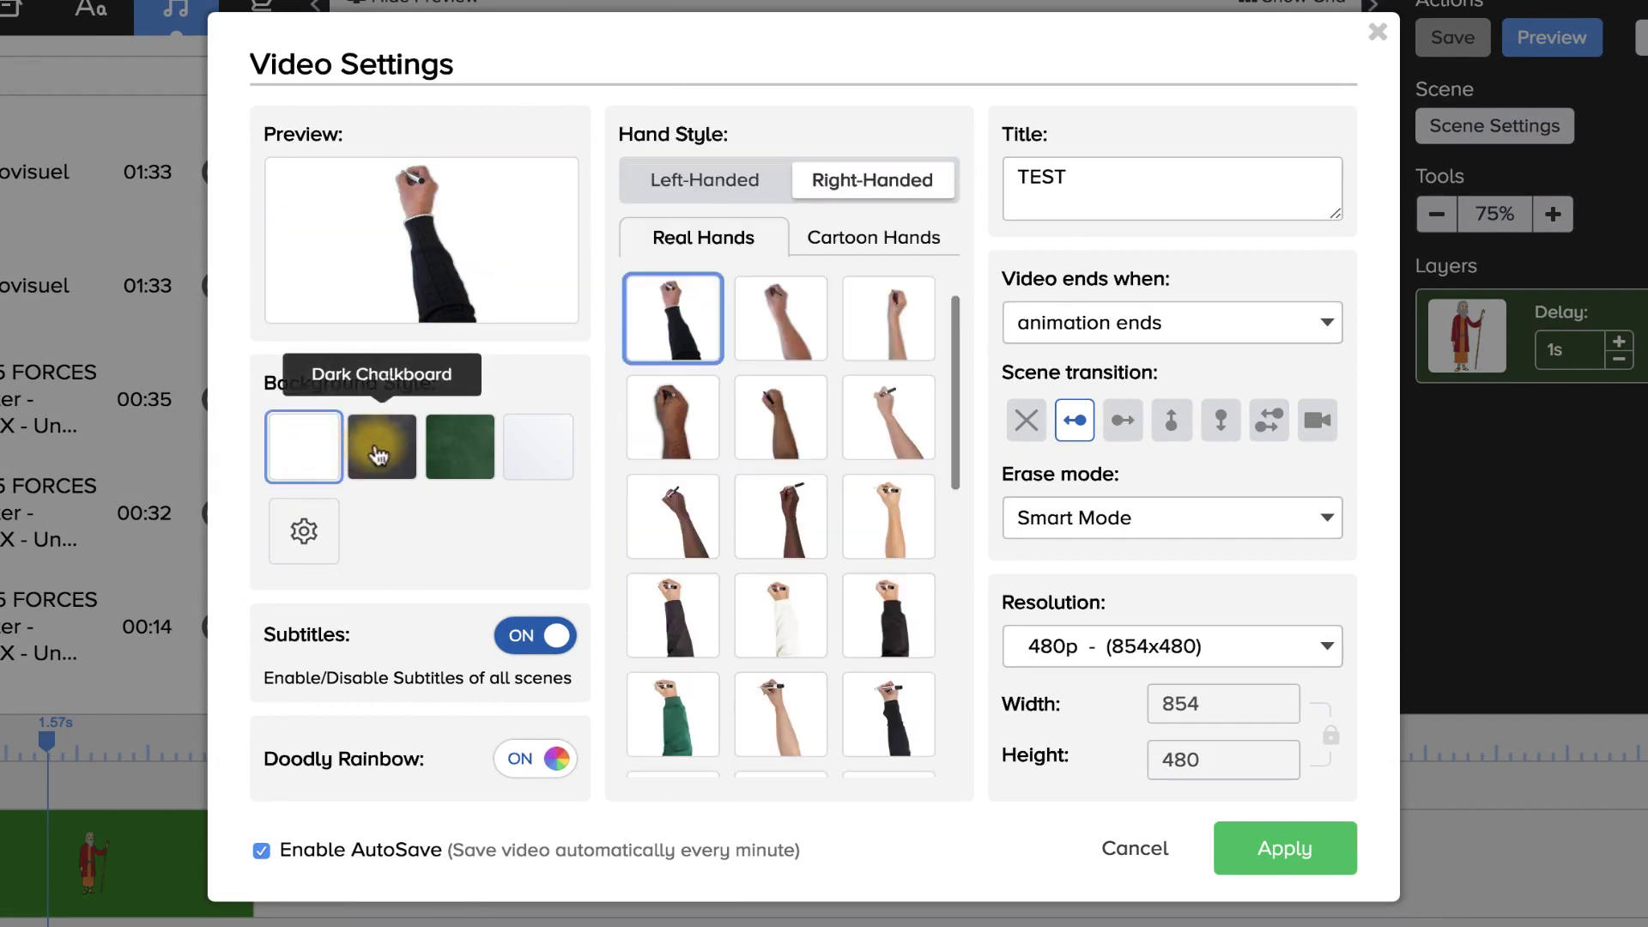
click(378, 454)
click(447, 455)
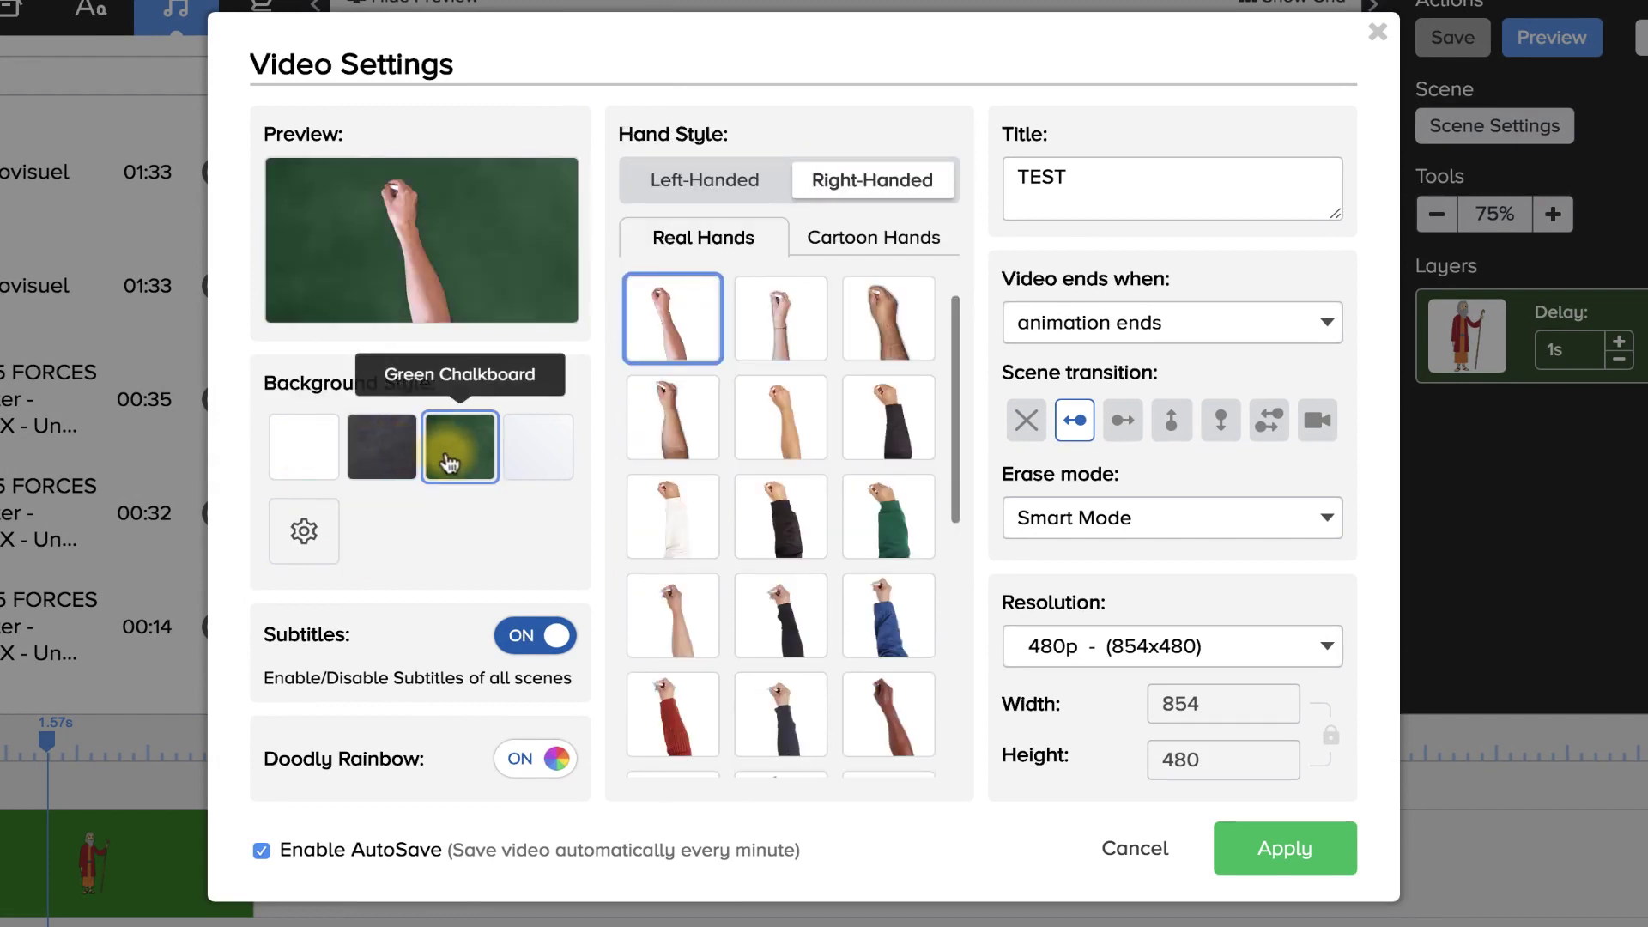
click(549, 450)
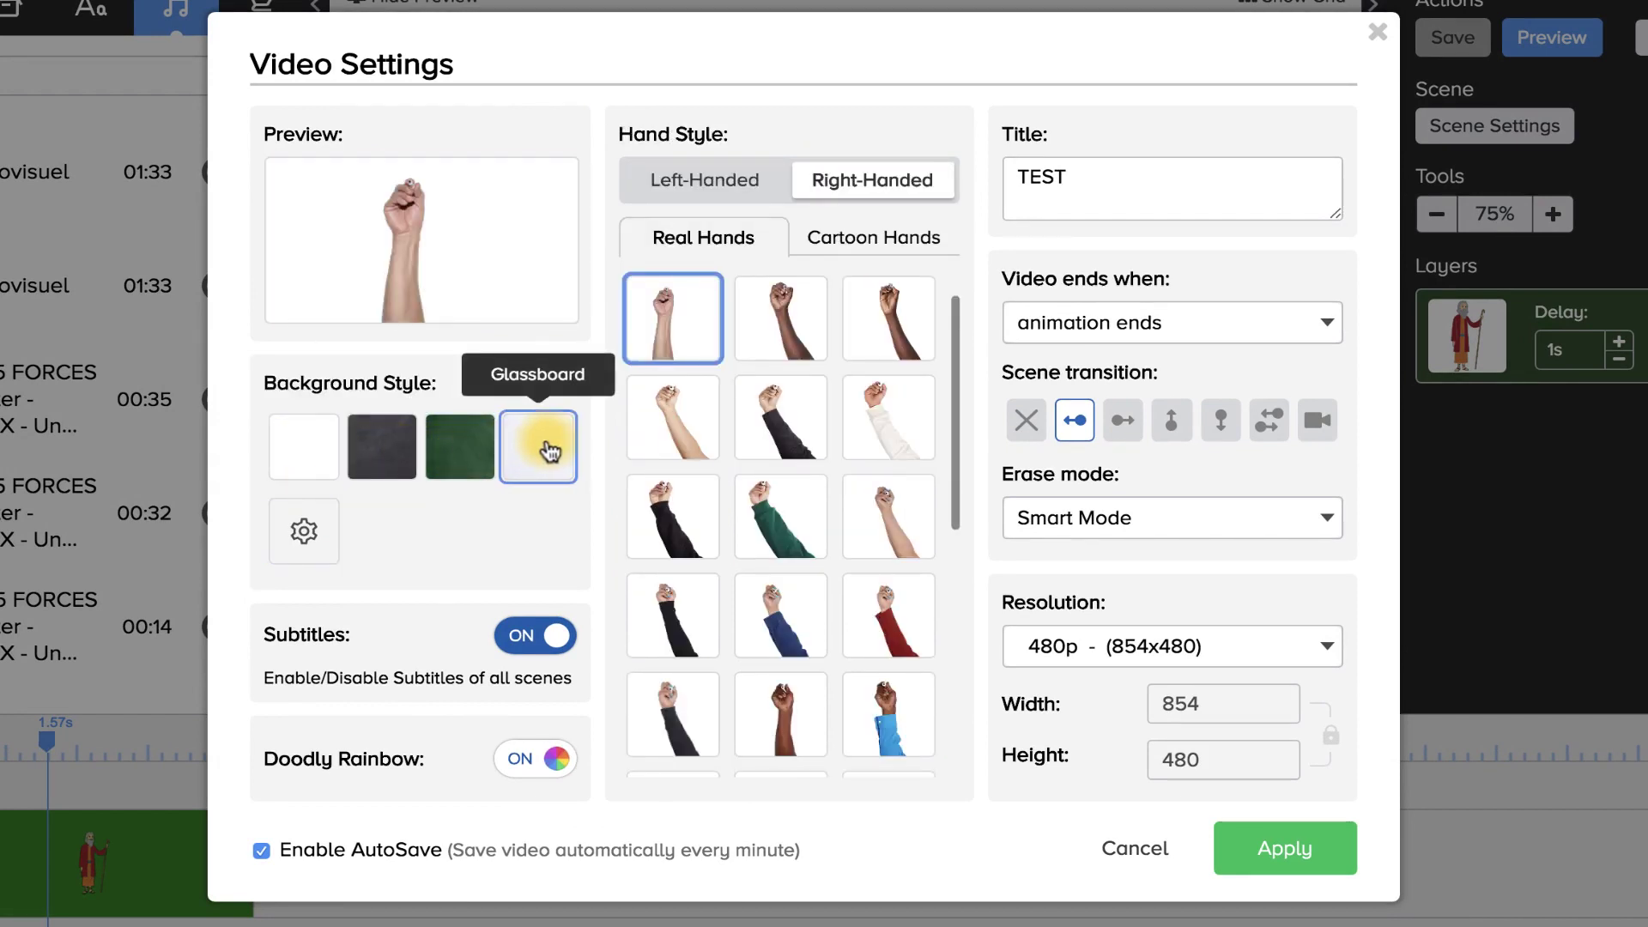
click(308, 532)
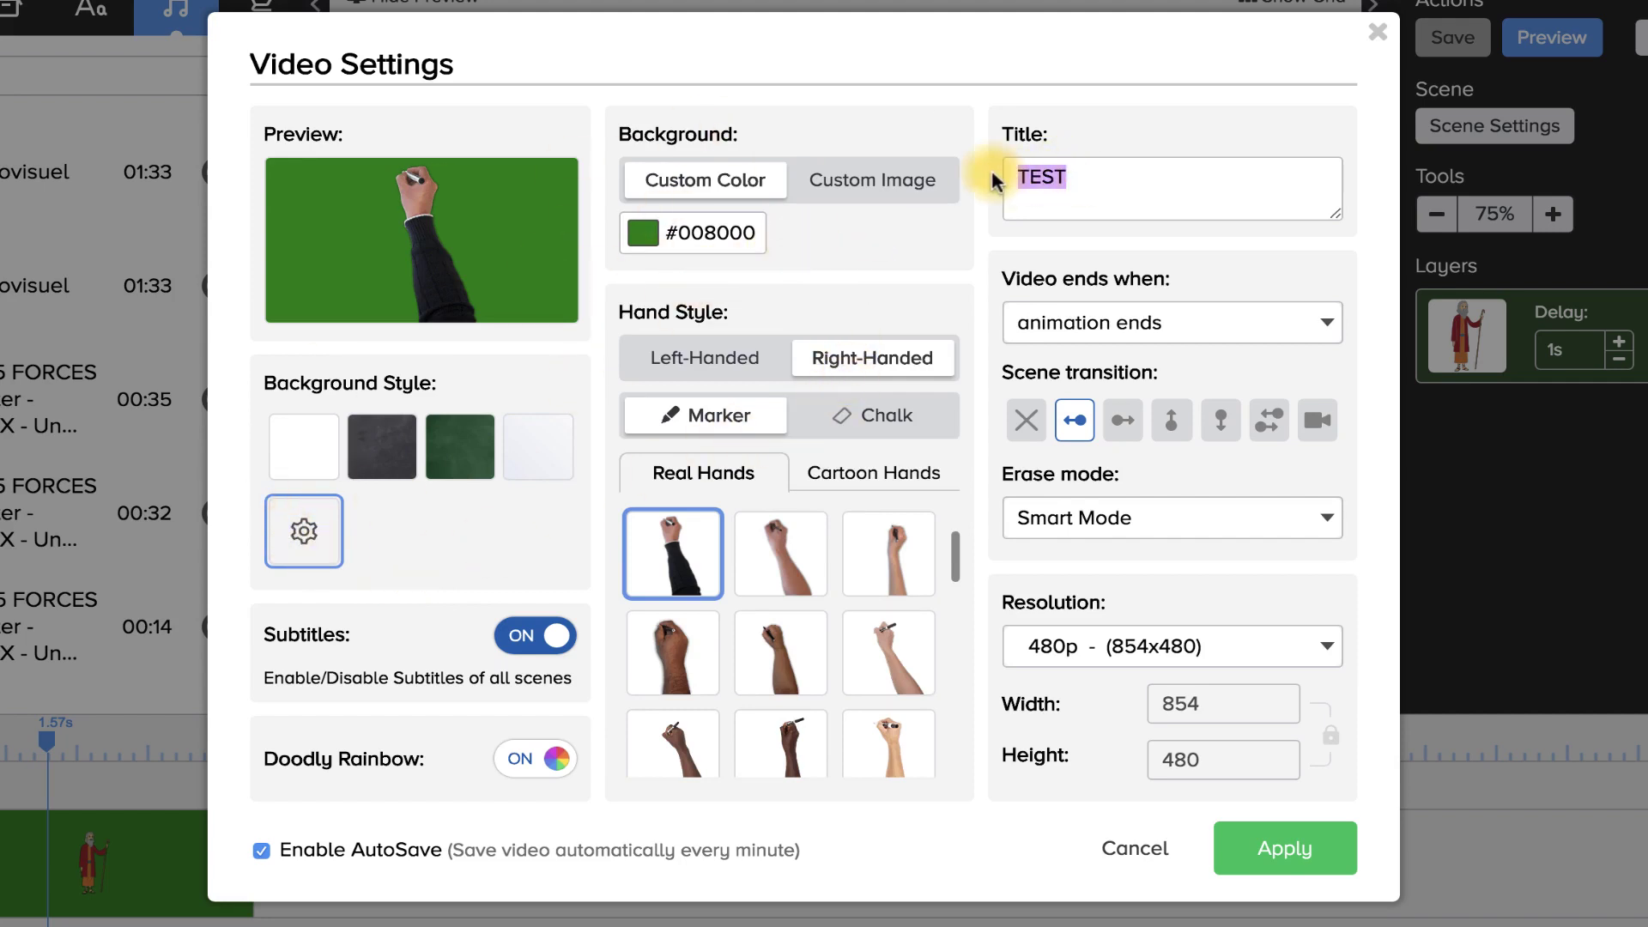
Step: Review the video-ending options and compare the left- and right-handed, chalk, and 2D and 3D cartoon hand styles
click(1323, 320)
click(1315, 321)
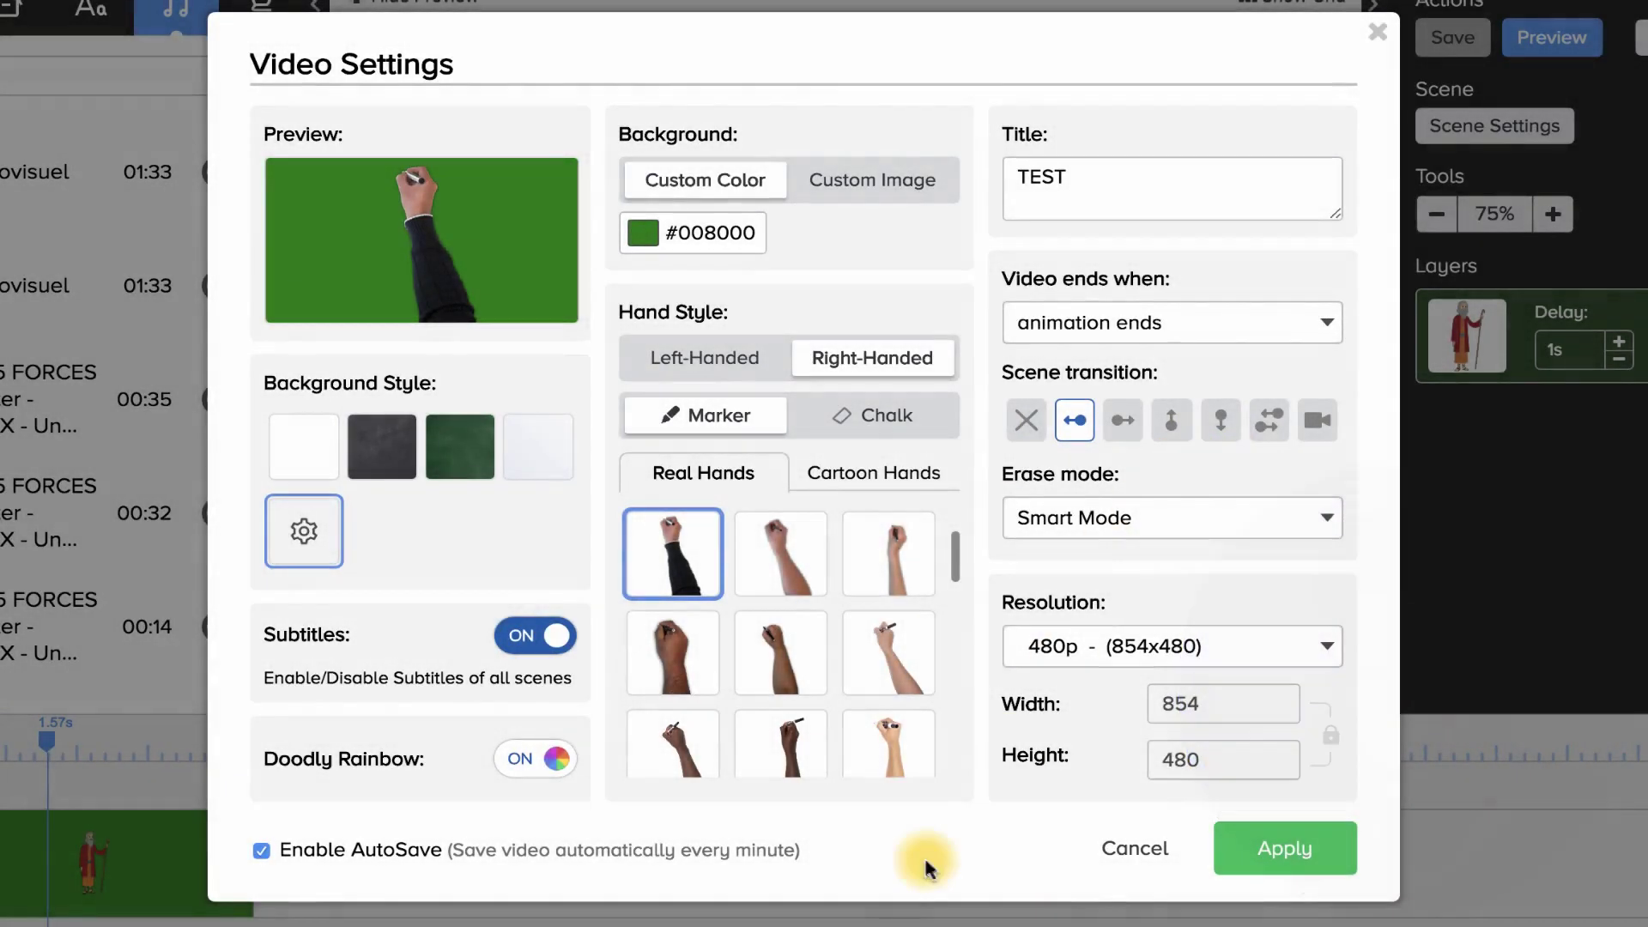
click(709, 360)
click(876, 357)
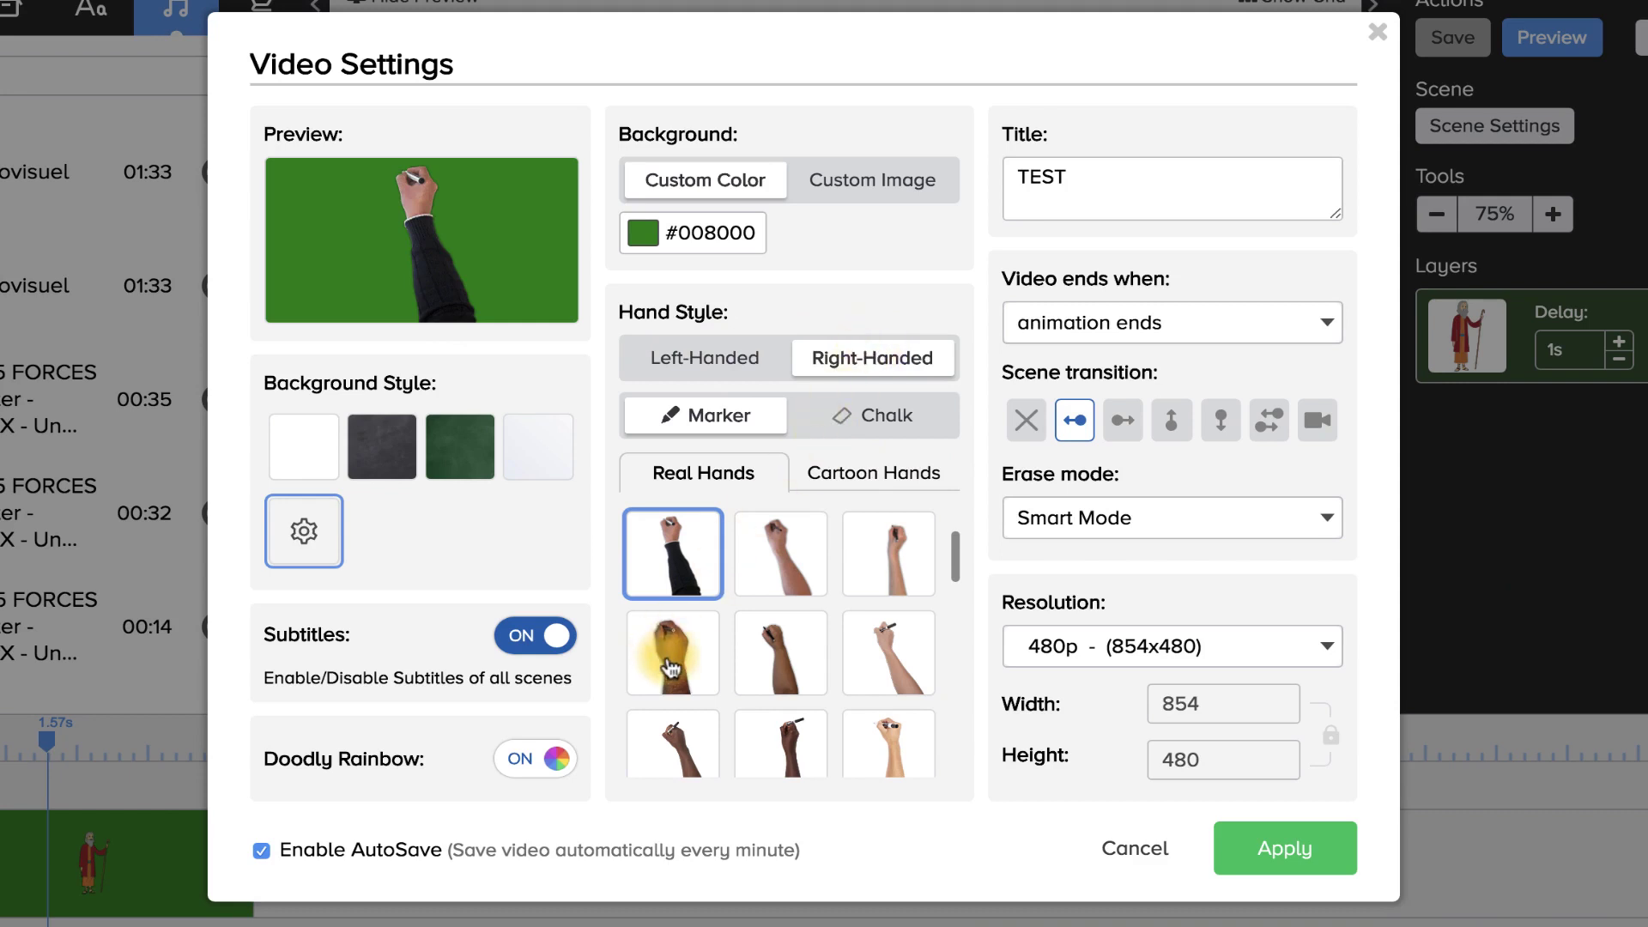
click(868, 419)
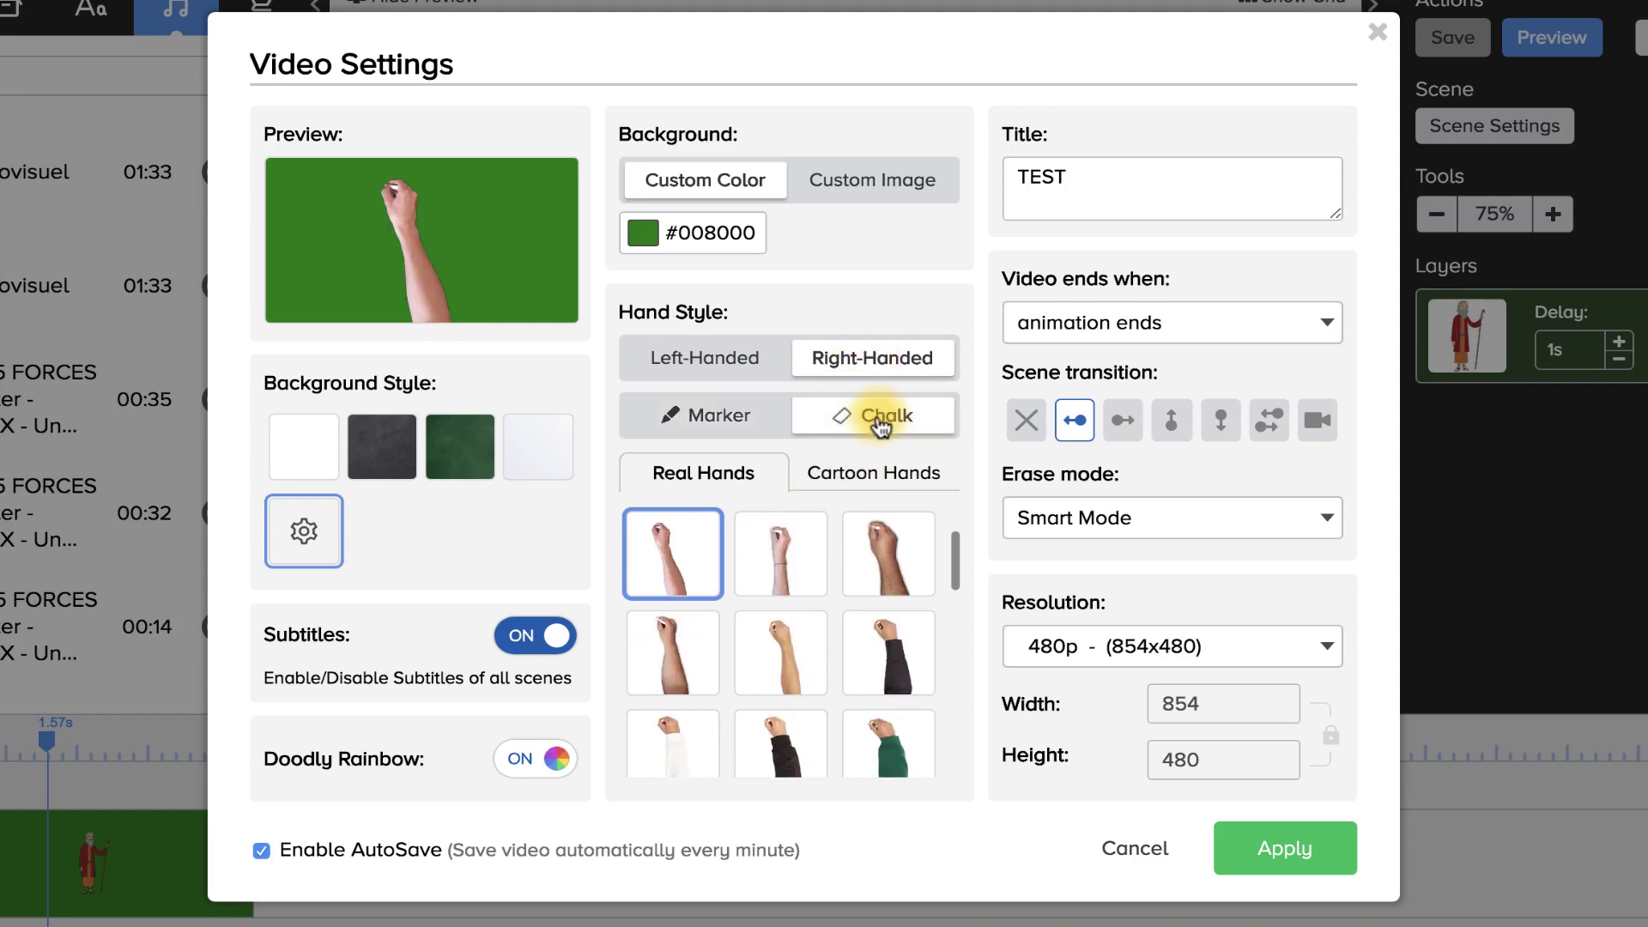
click(856, 481)
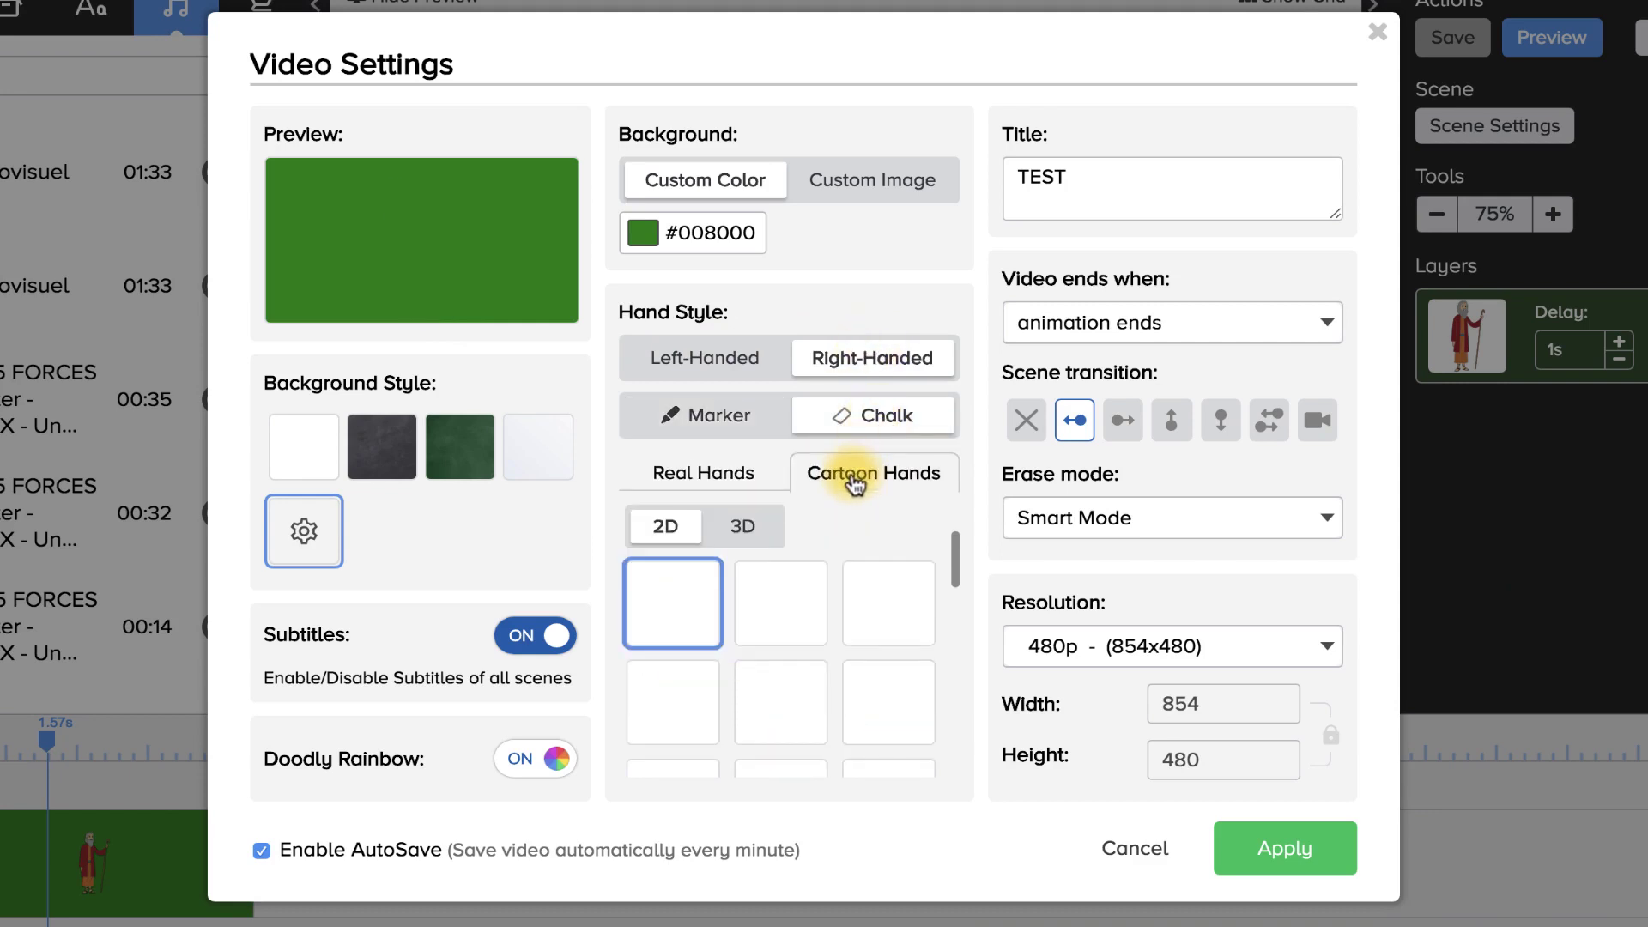
click(743, 538)
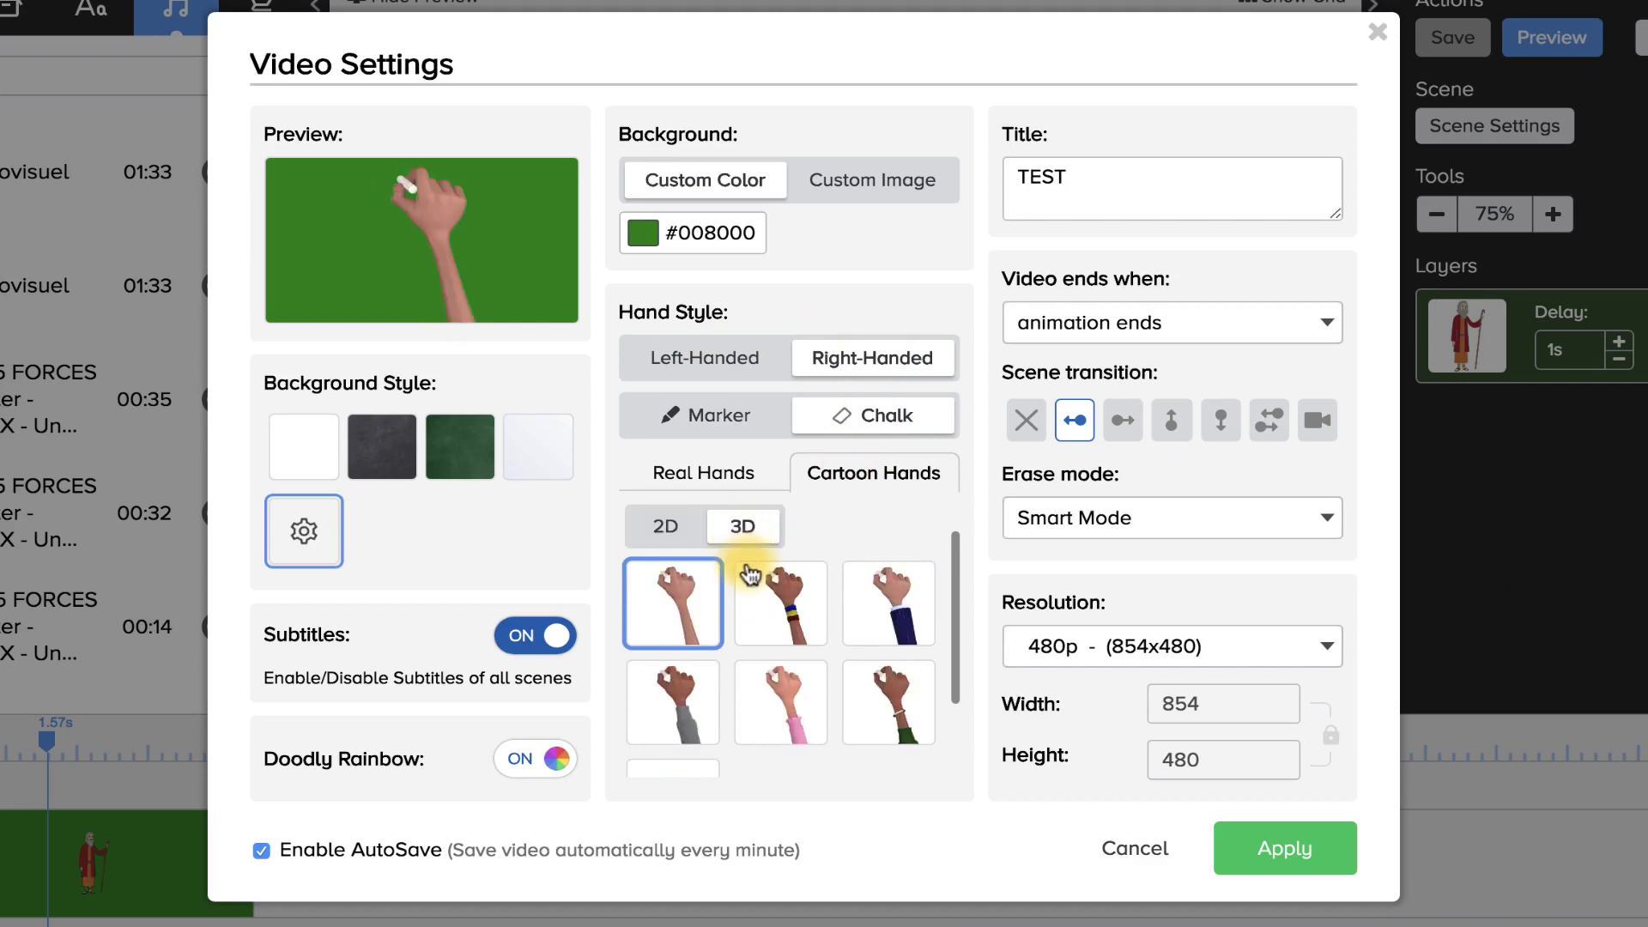
Step: Set the hand style to a left-handed marker and apply the video settings
click(719, 417)
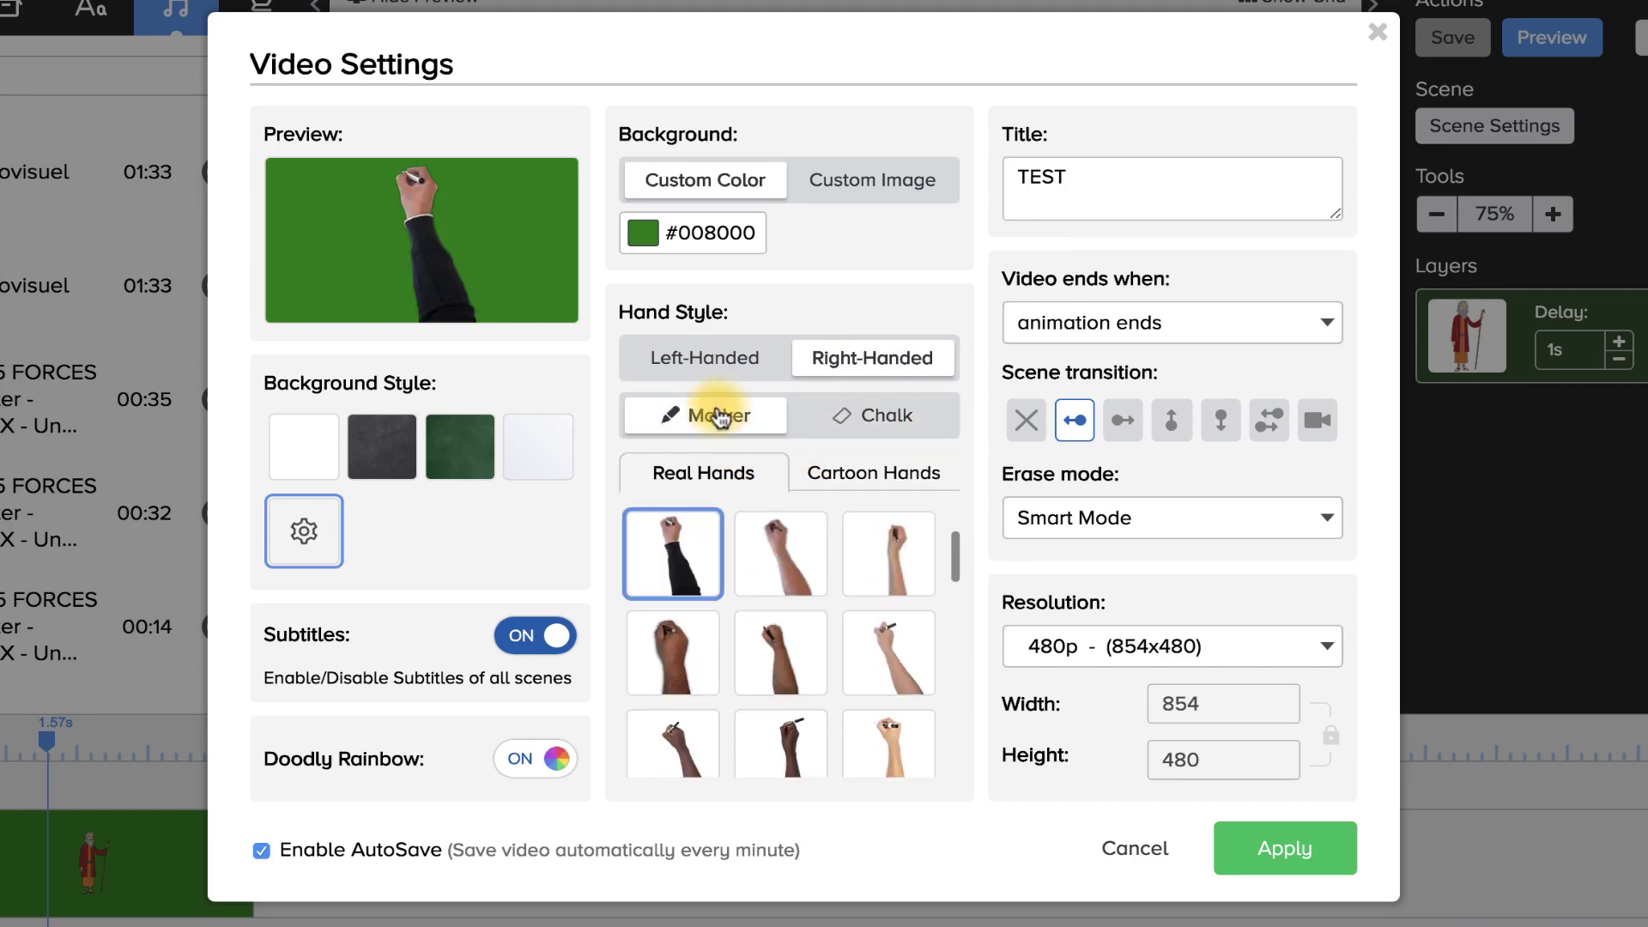
click(723, 364)
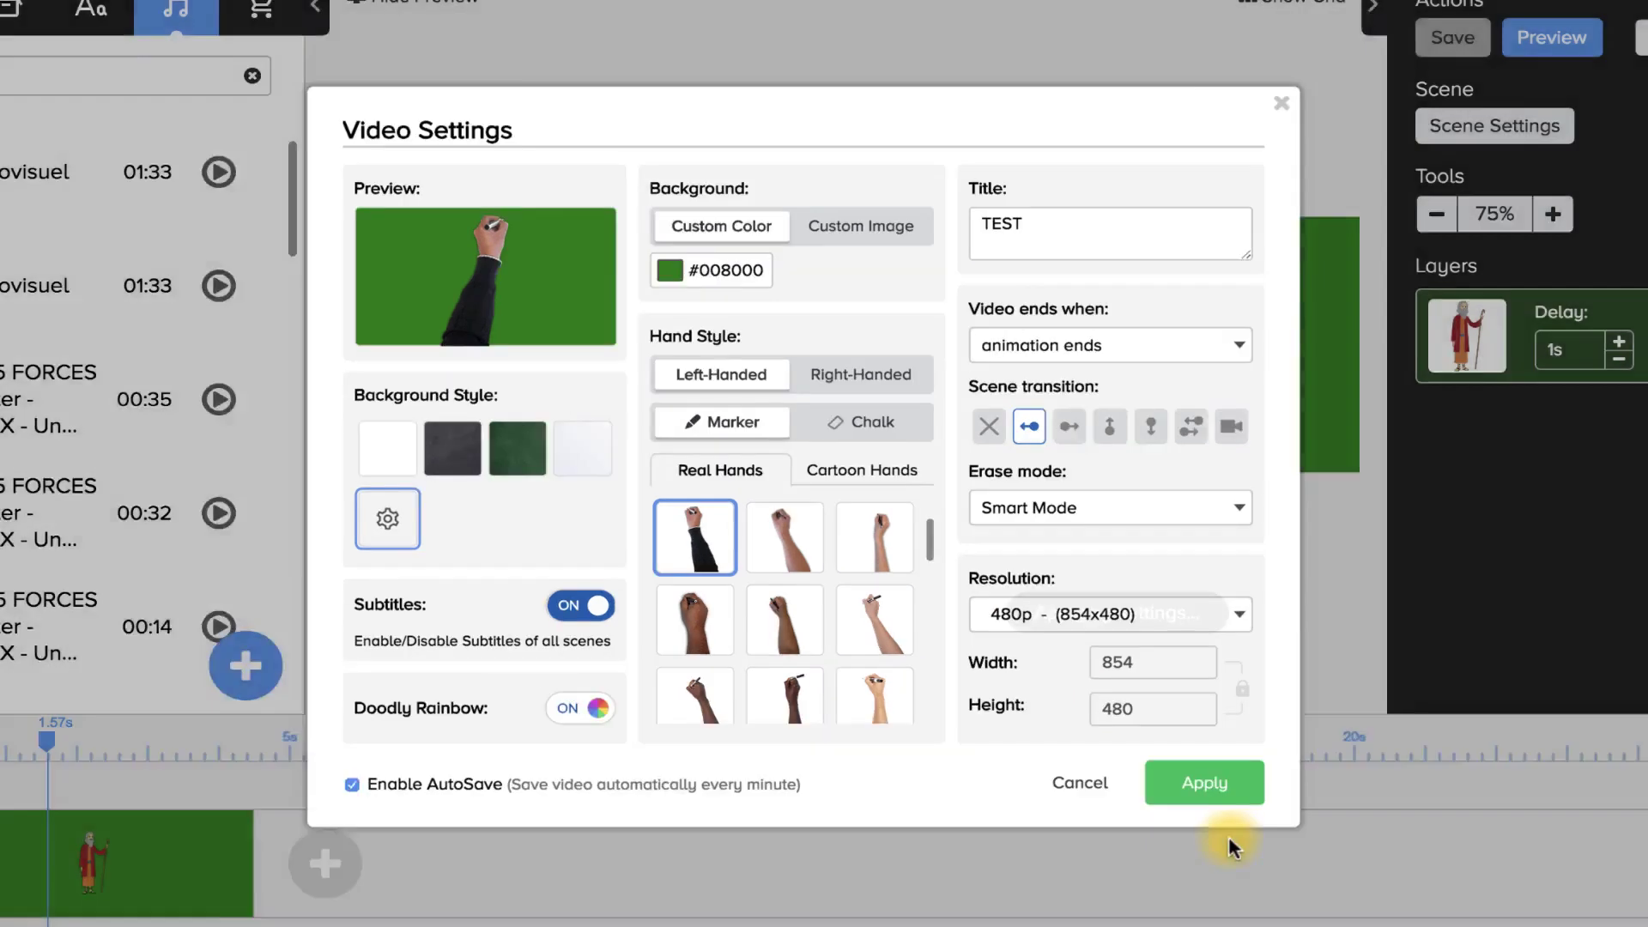
click(1269, 848)
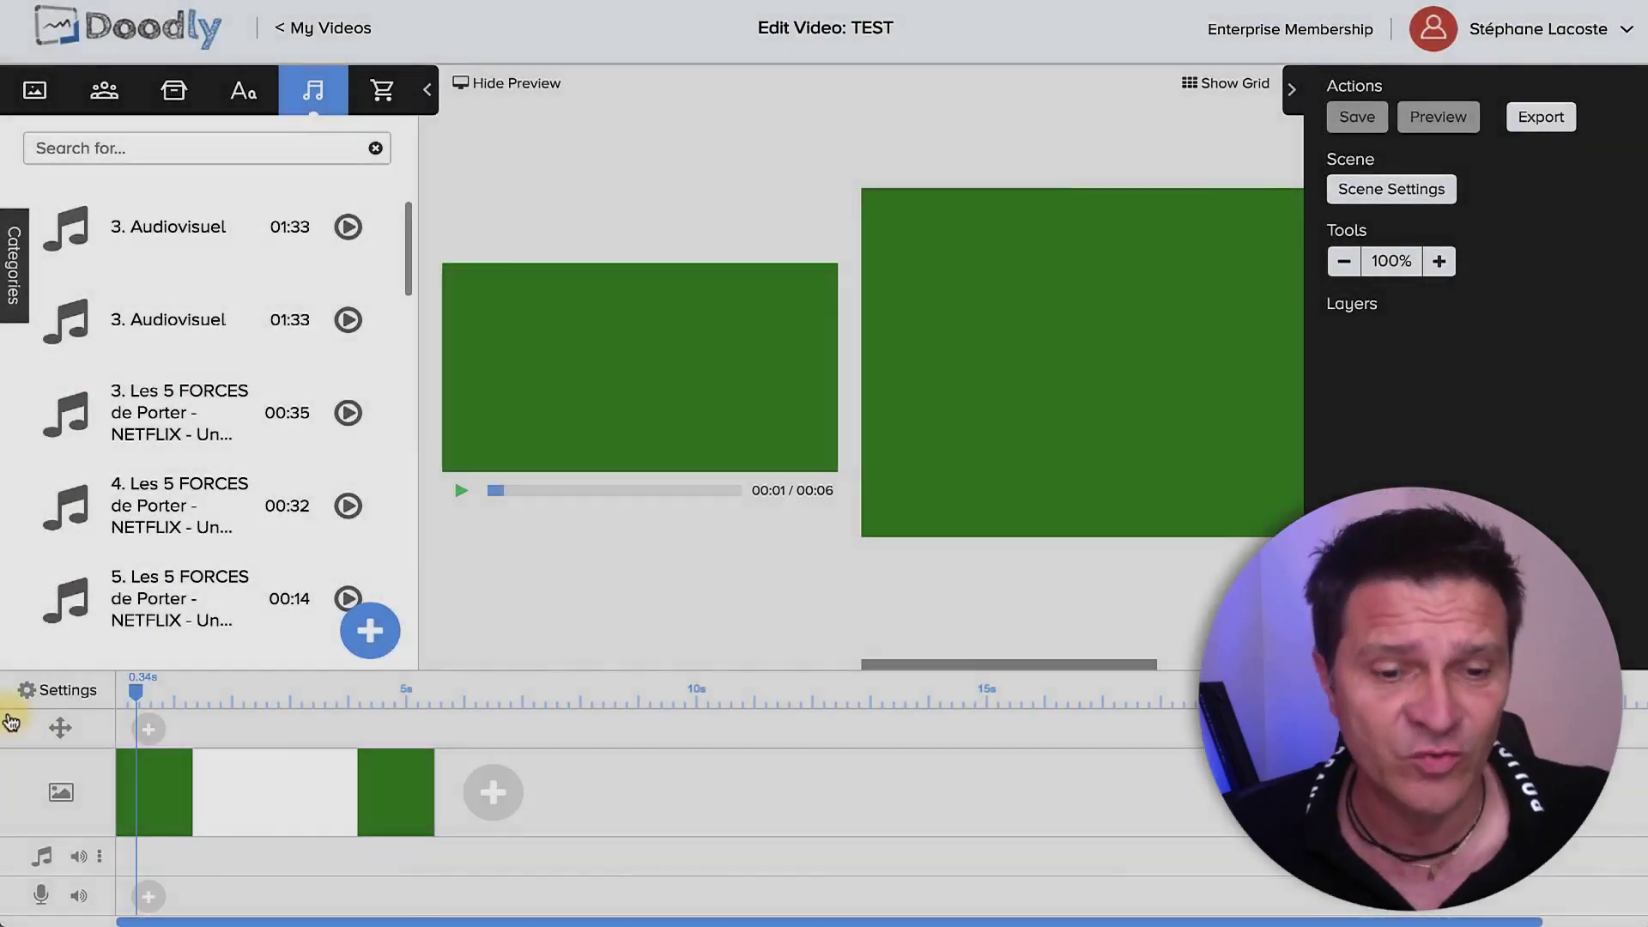
Step: Change the video's background style to plain white and apply the settings
click(59, 690)
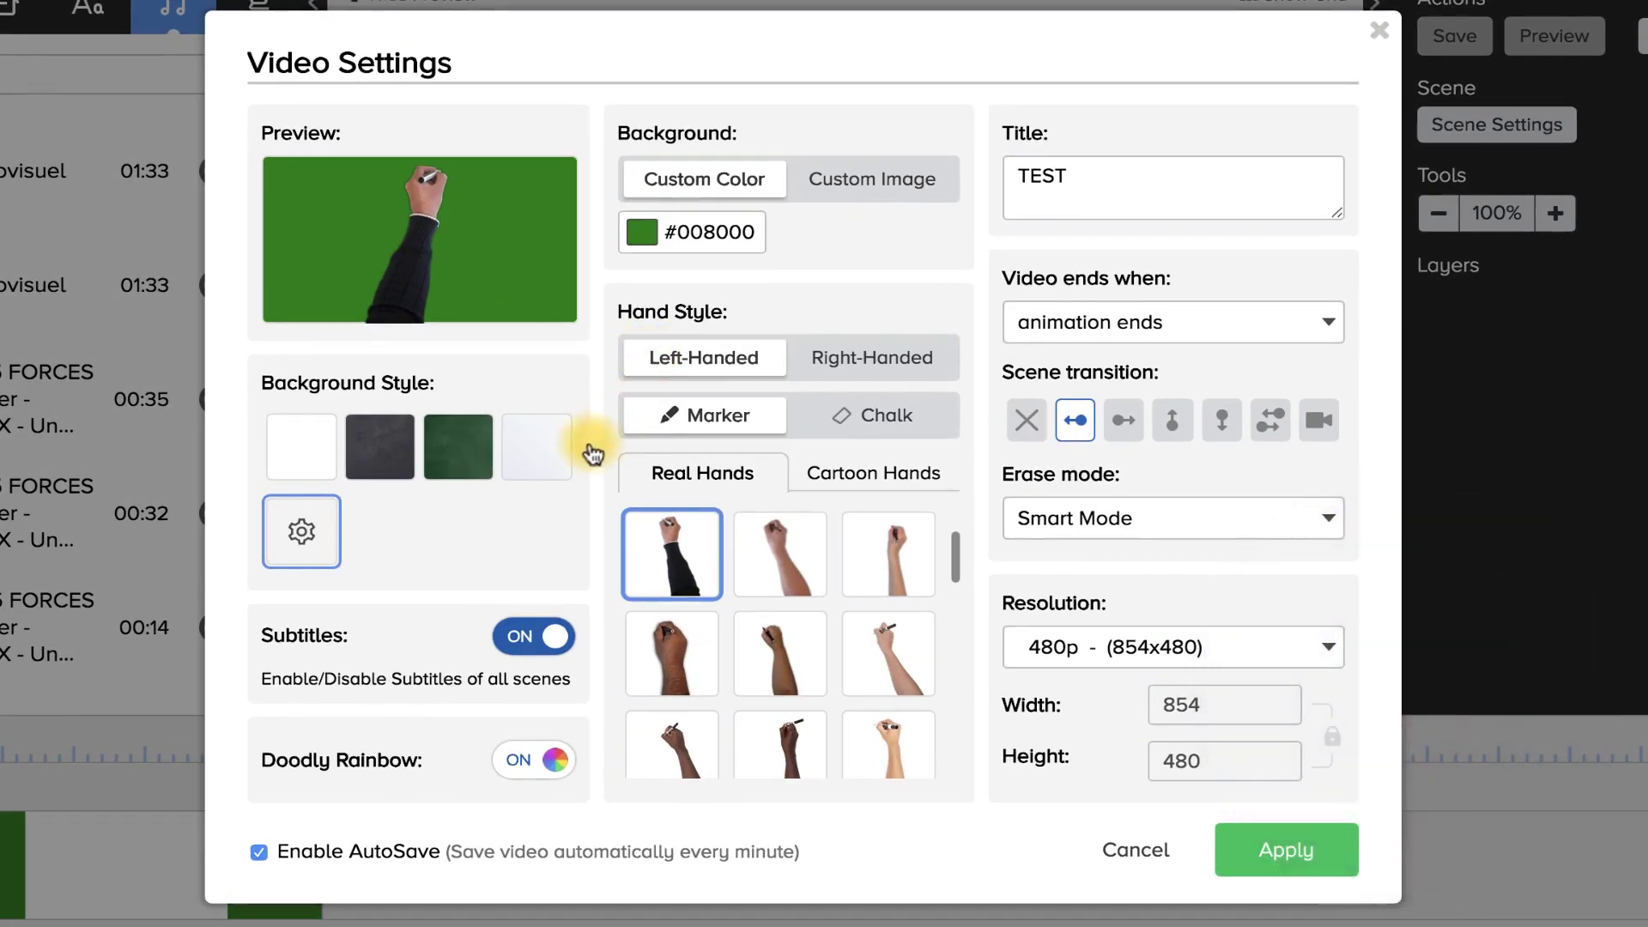
click(290, 439)
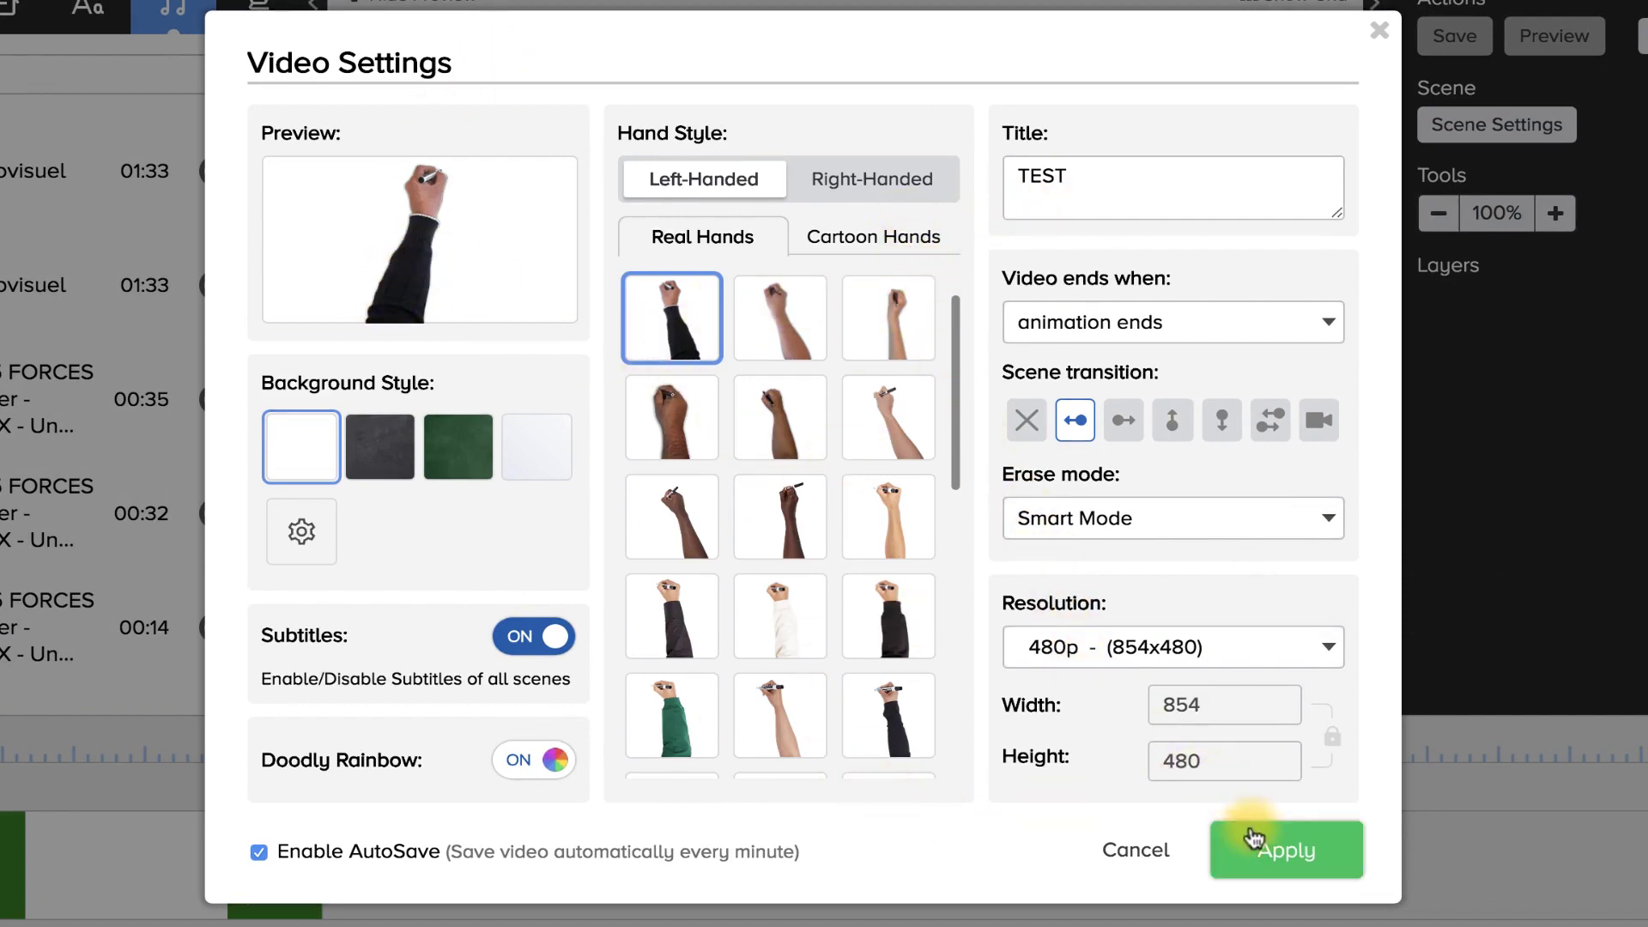
click(1287, 849)
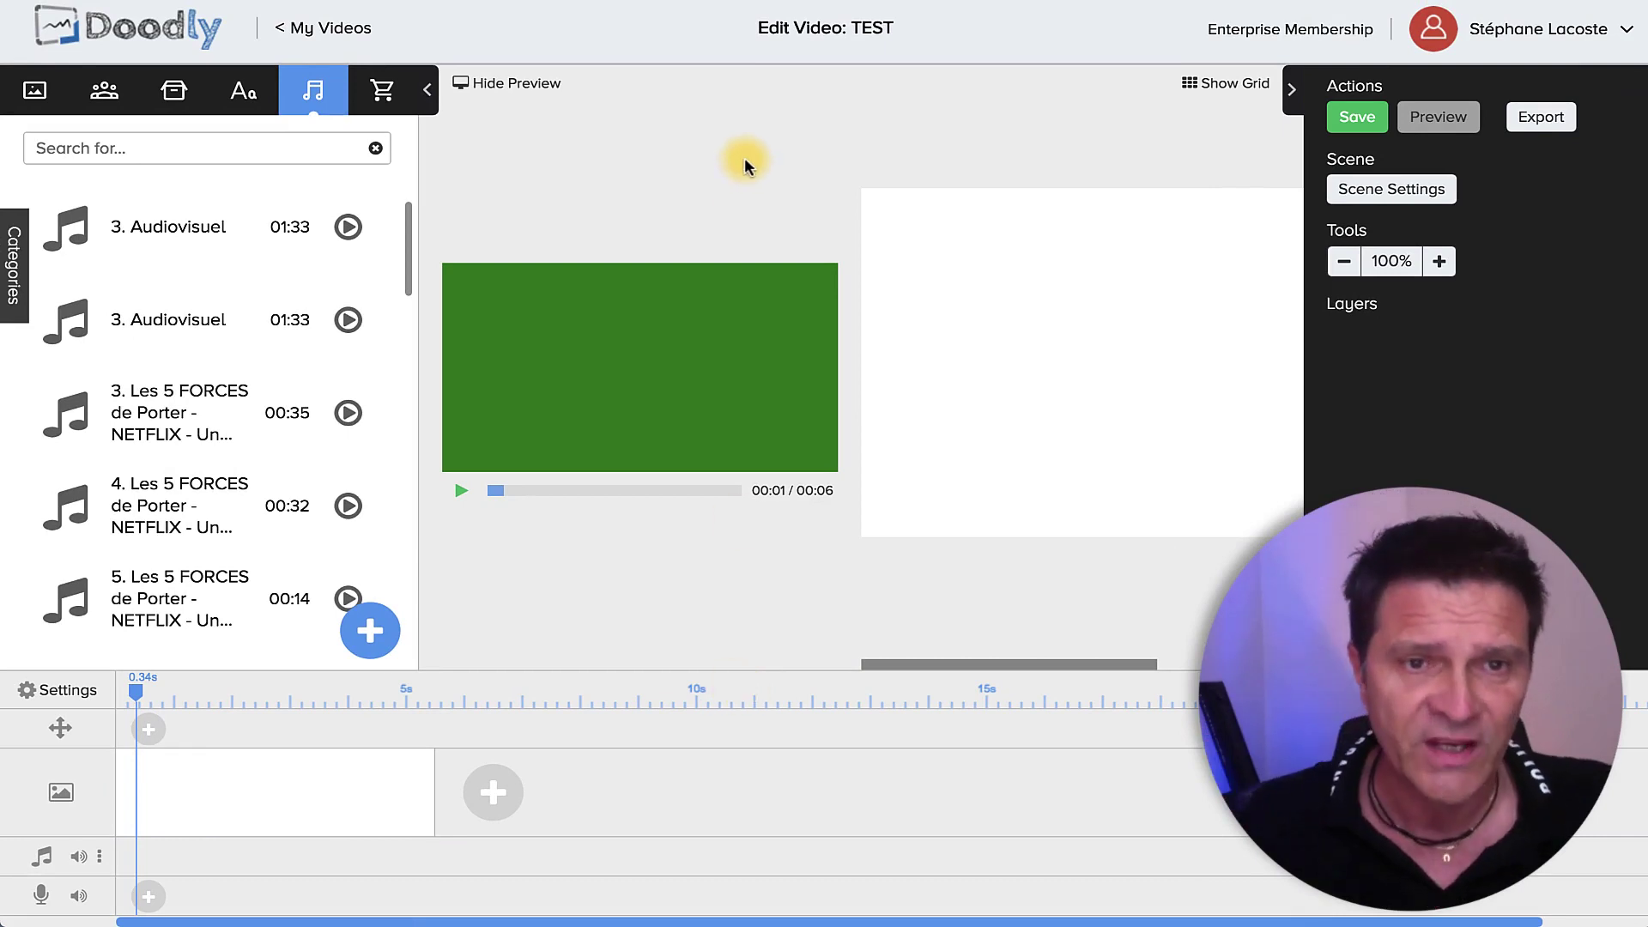
Step: Add the Abraham Lincoln character near the middle of the white scene and select it
click(104, 90)
drag(339, 343, 1090, 388)
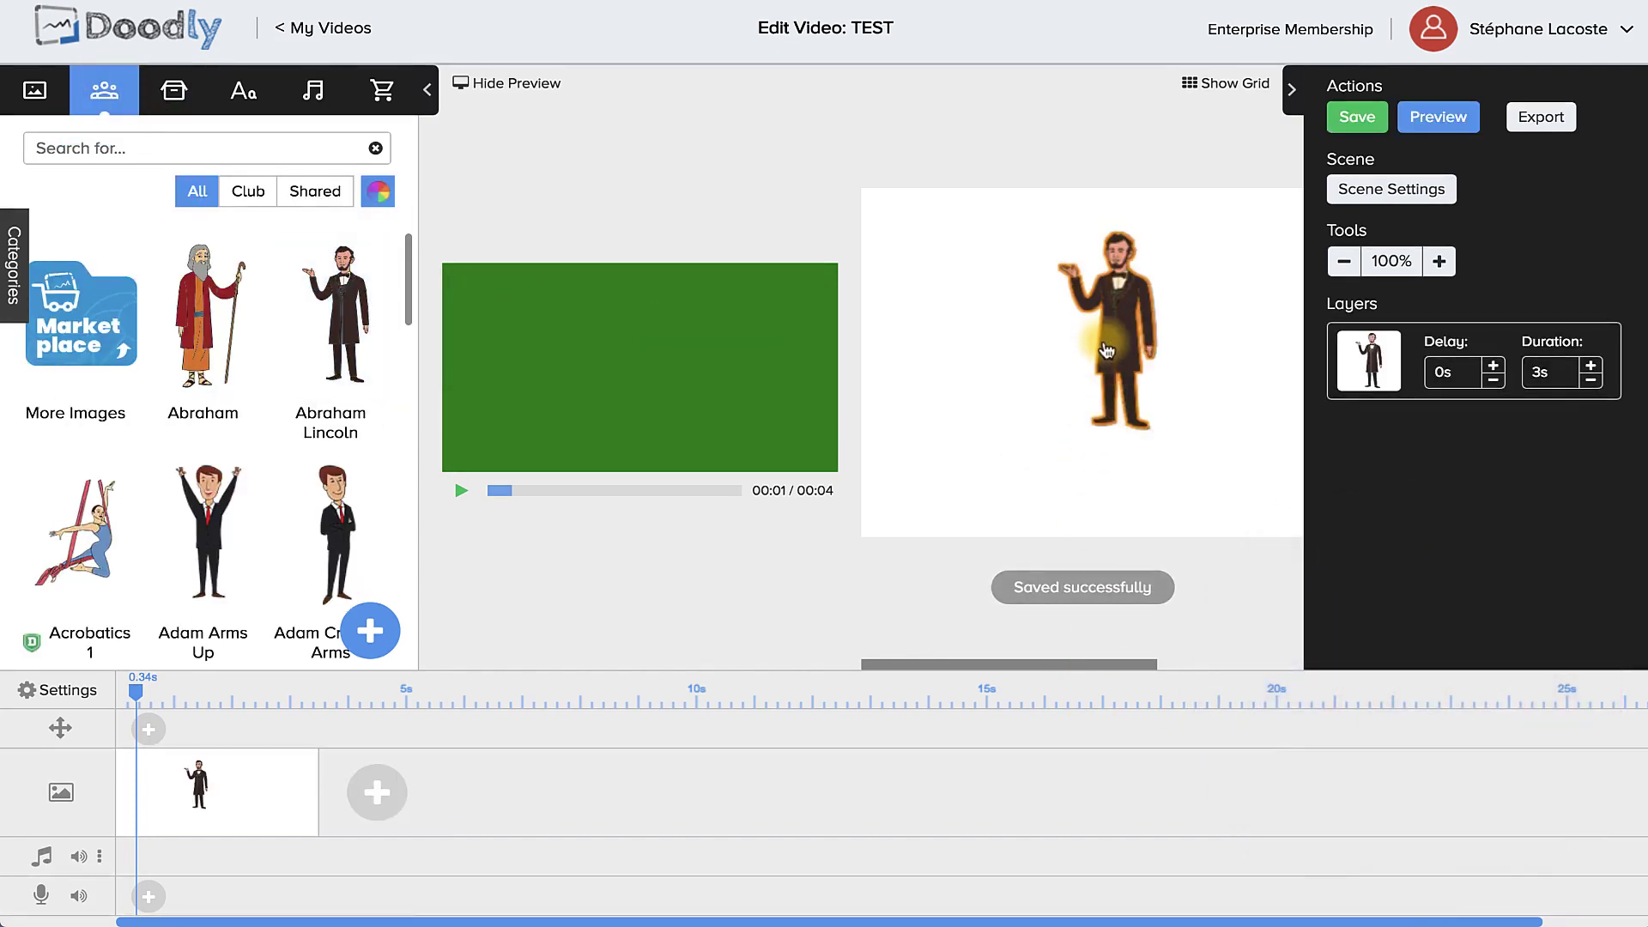
click(1148, 371)
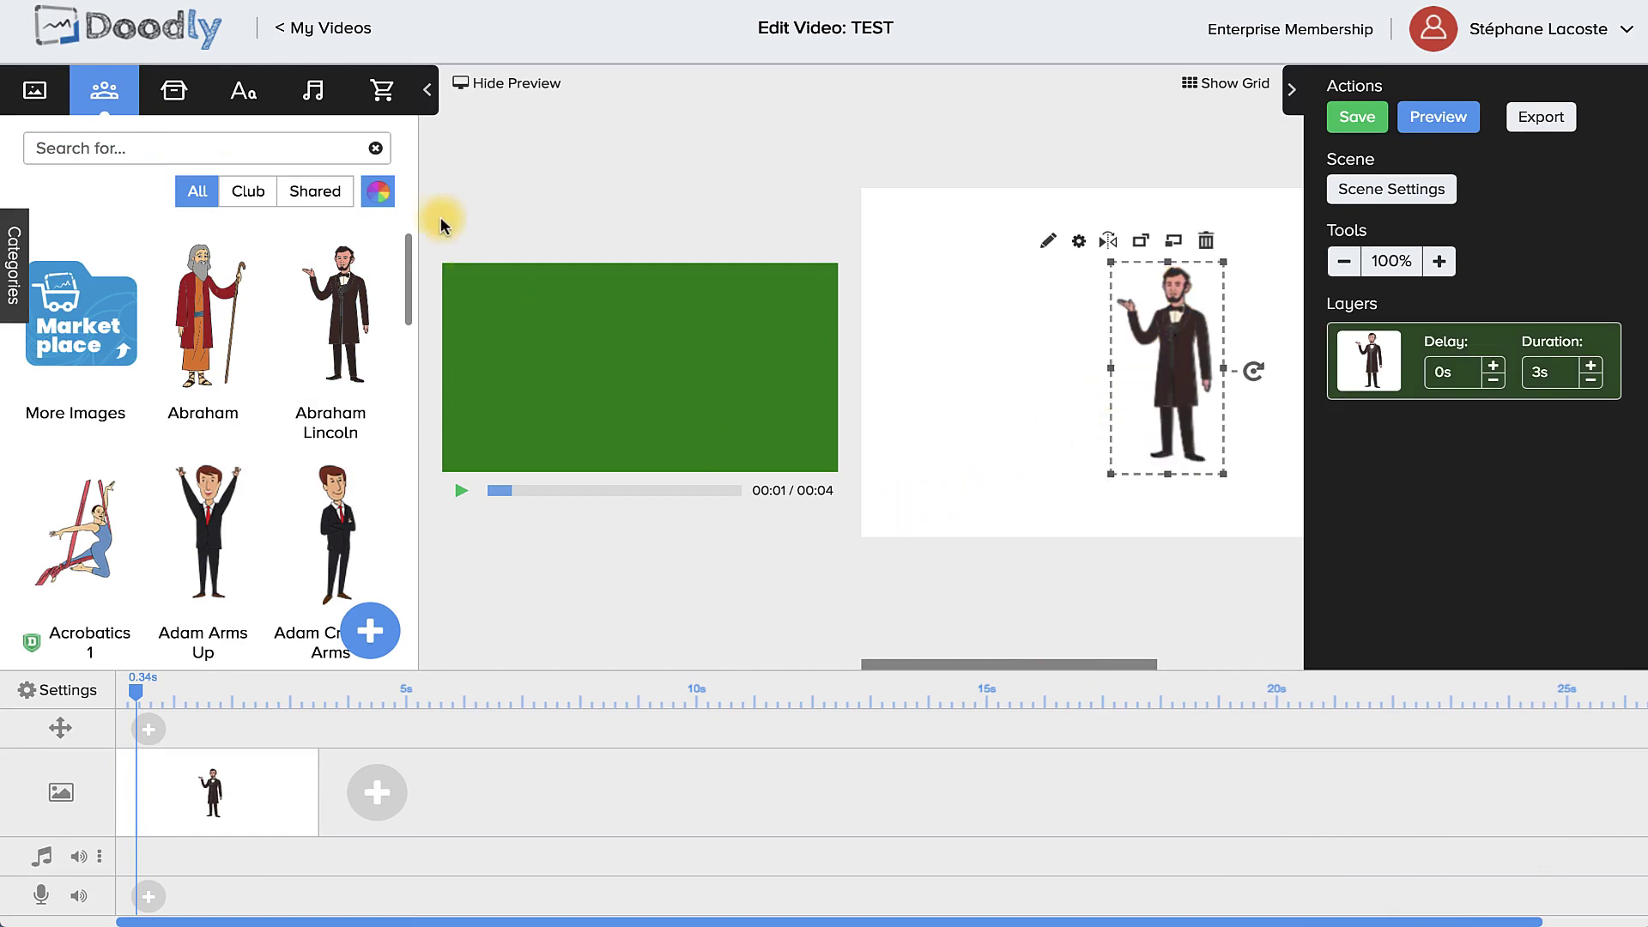
Step: Add a text in the Bangers-Regular font over the Abraham Lincoln character and hide the preview beside the canvas
click(243, 89)
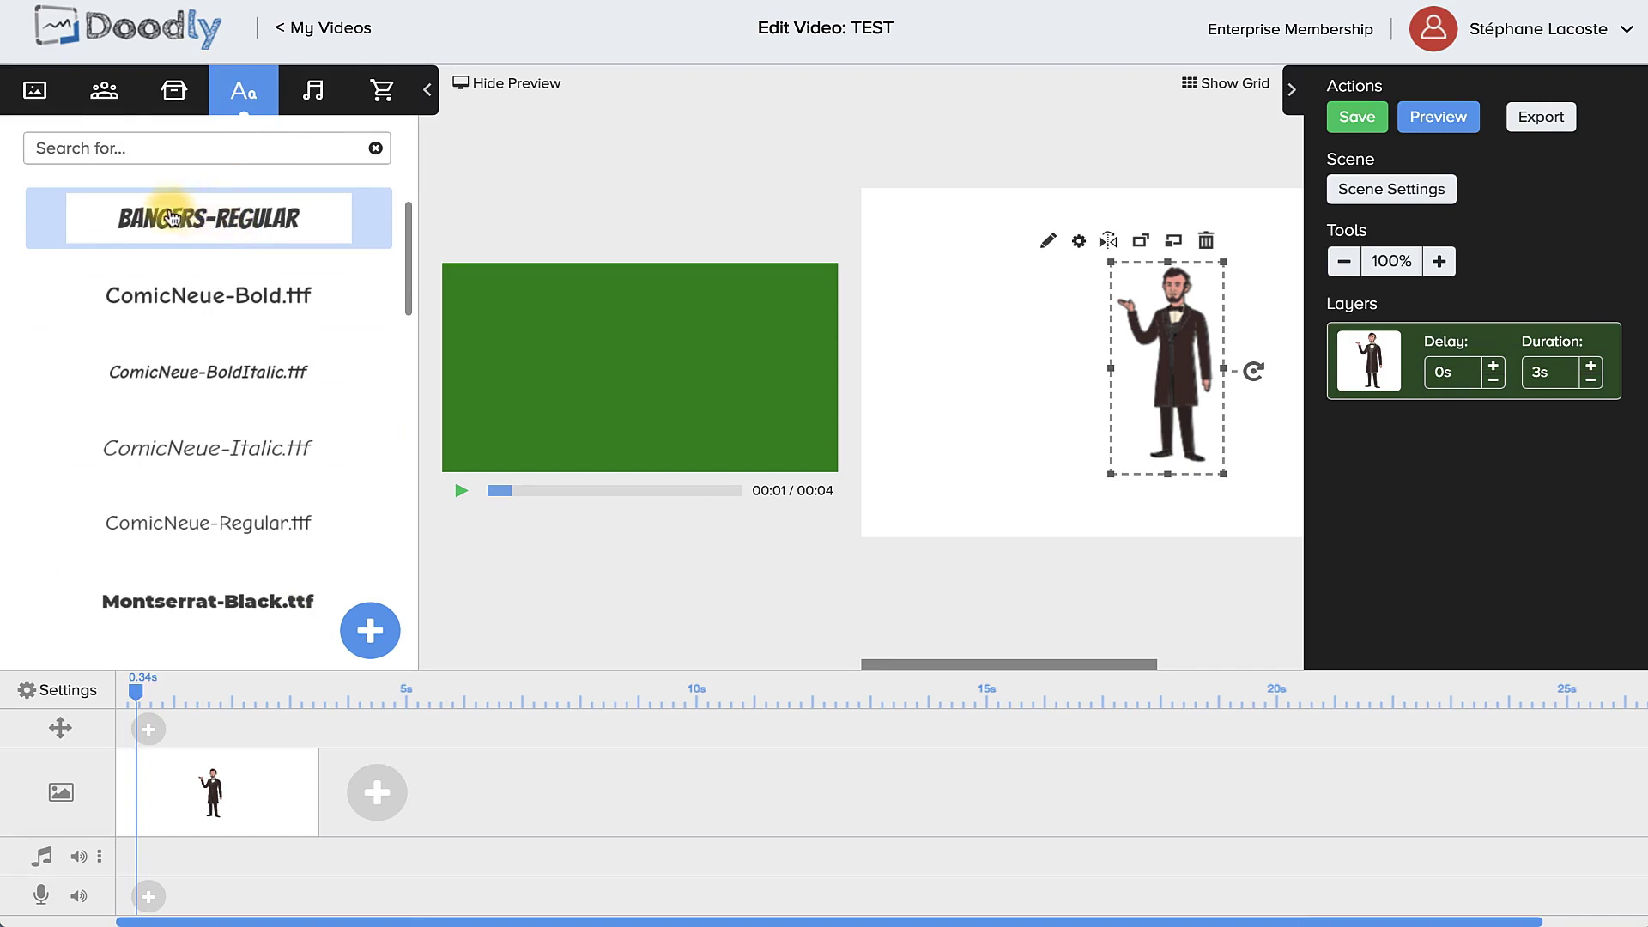
mouse_move(171, 215)
mouse_down()
mouse_move(1038, 258)
mouse_move(1026, 266)
mouse_up()
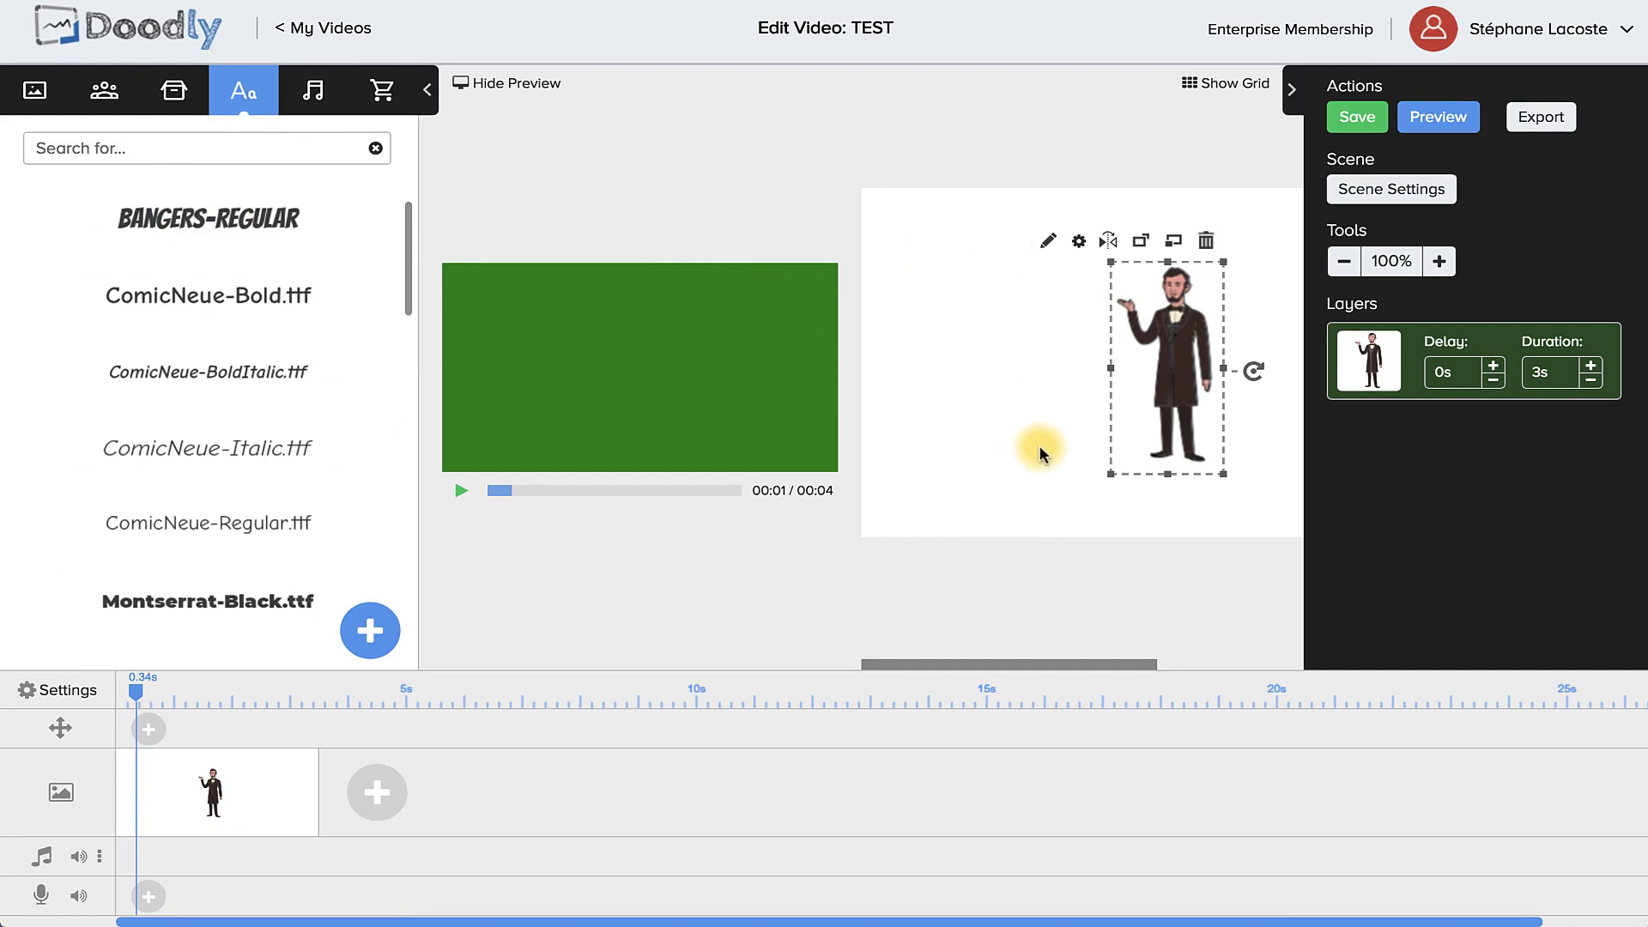
drag(202, 220, 1148, 307)
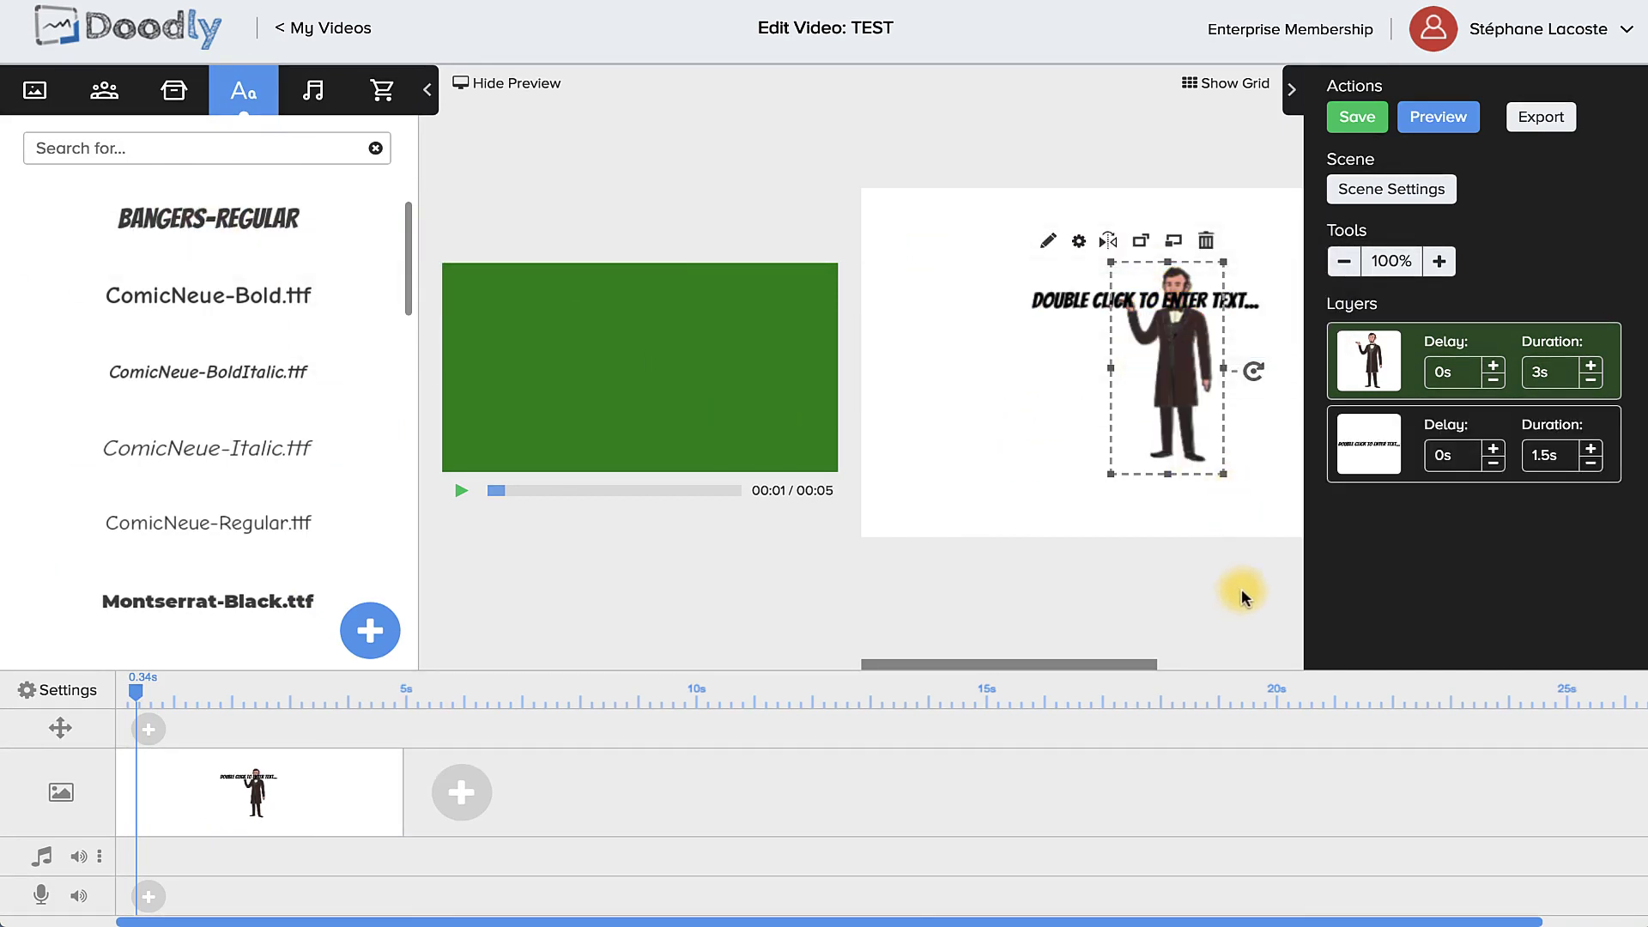
click(518, 97)
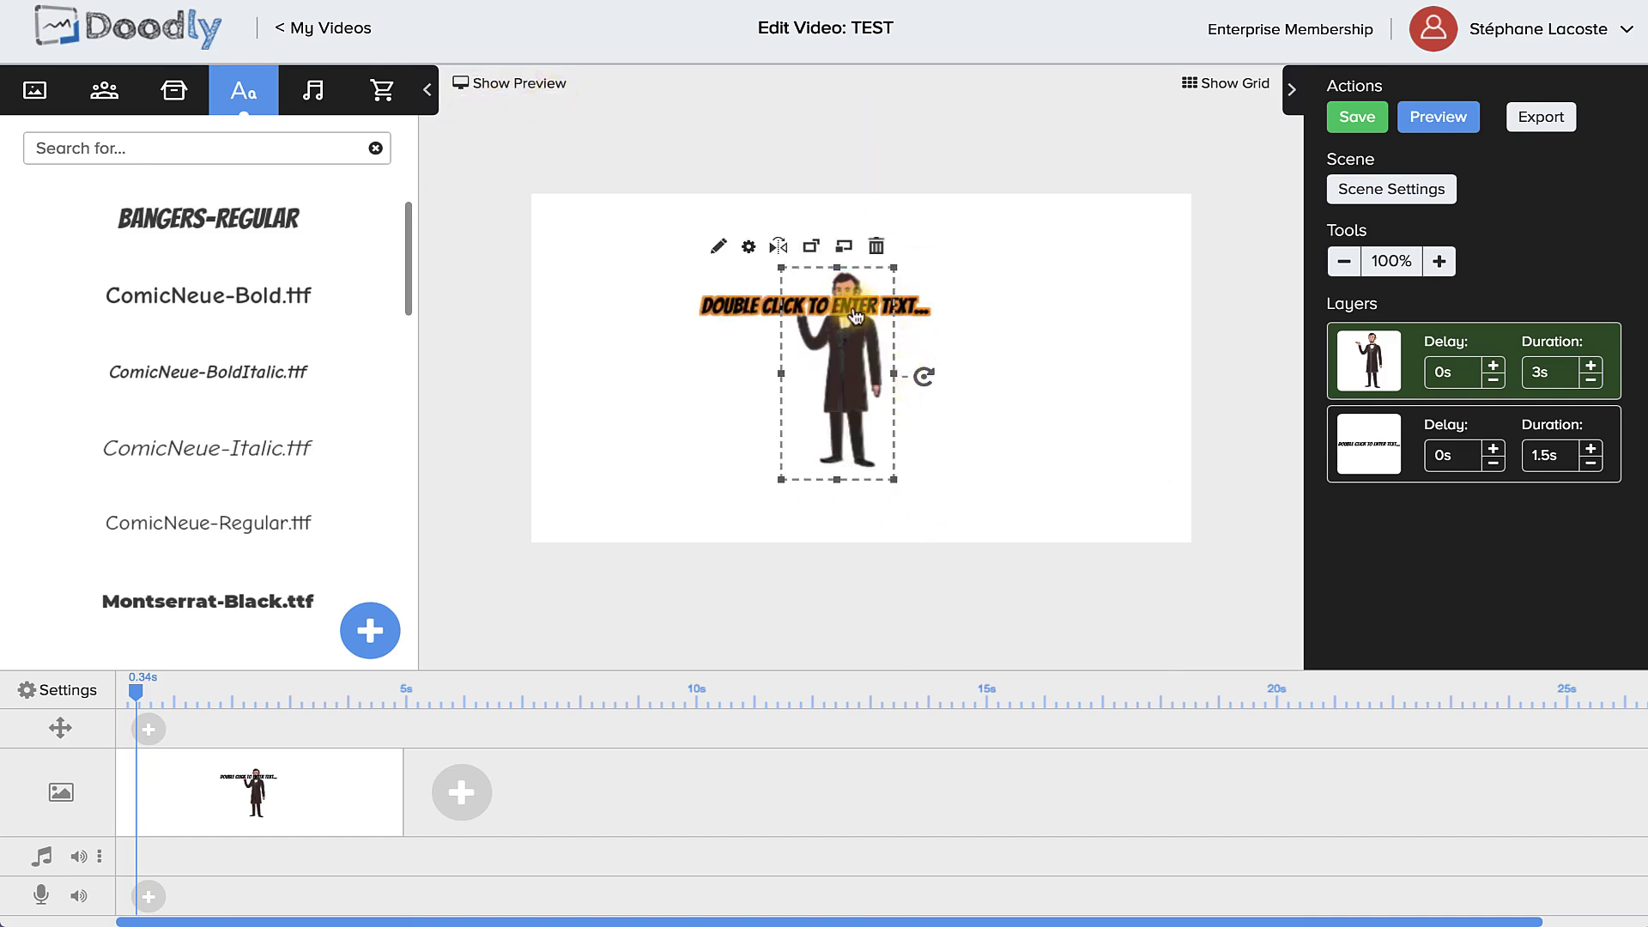
Step: Enlarge the Abraham Lincoln character at the scene's lower right, and place and enlarge the text to its upper left
drag(855, 320, 740, 331)
drag(848, 372, 1051, 385)
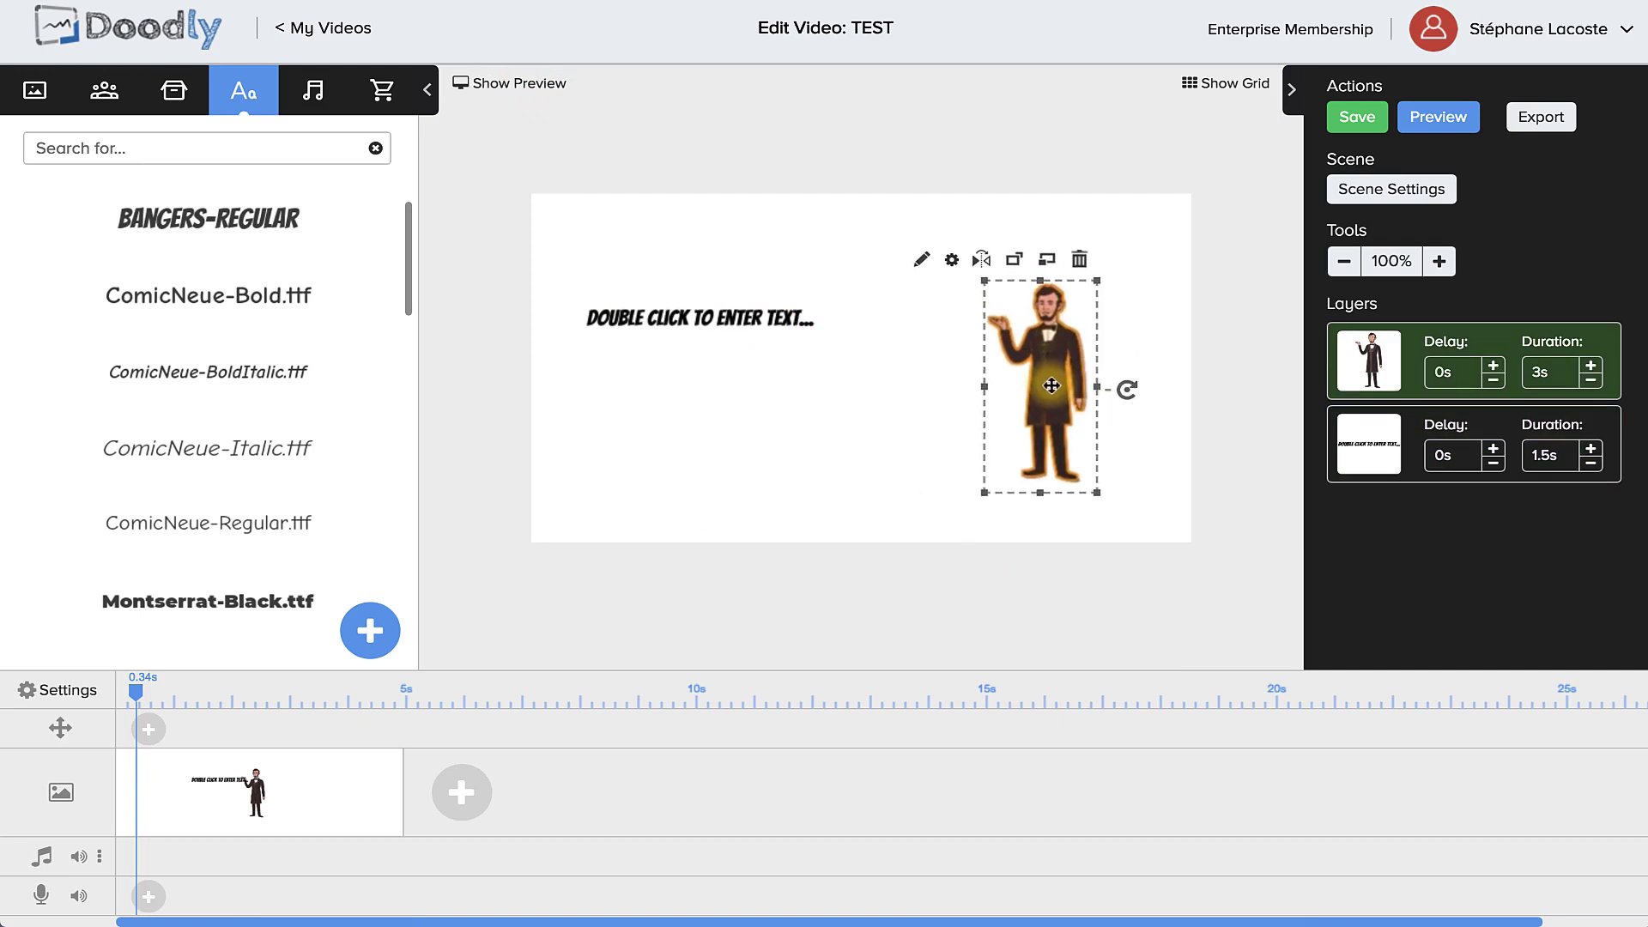
drag(984, 281, 907, 248)
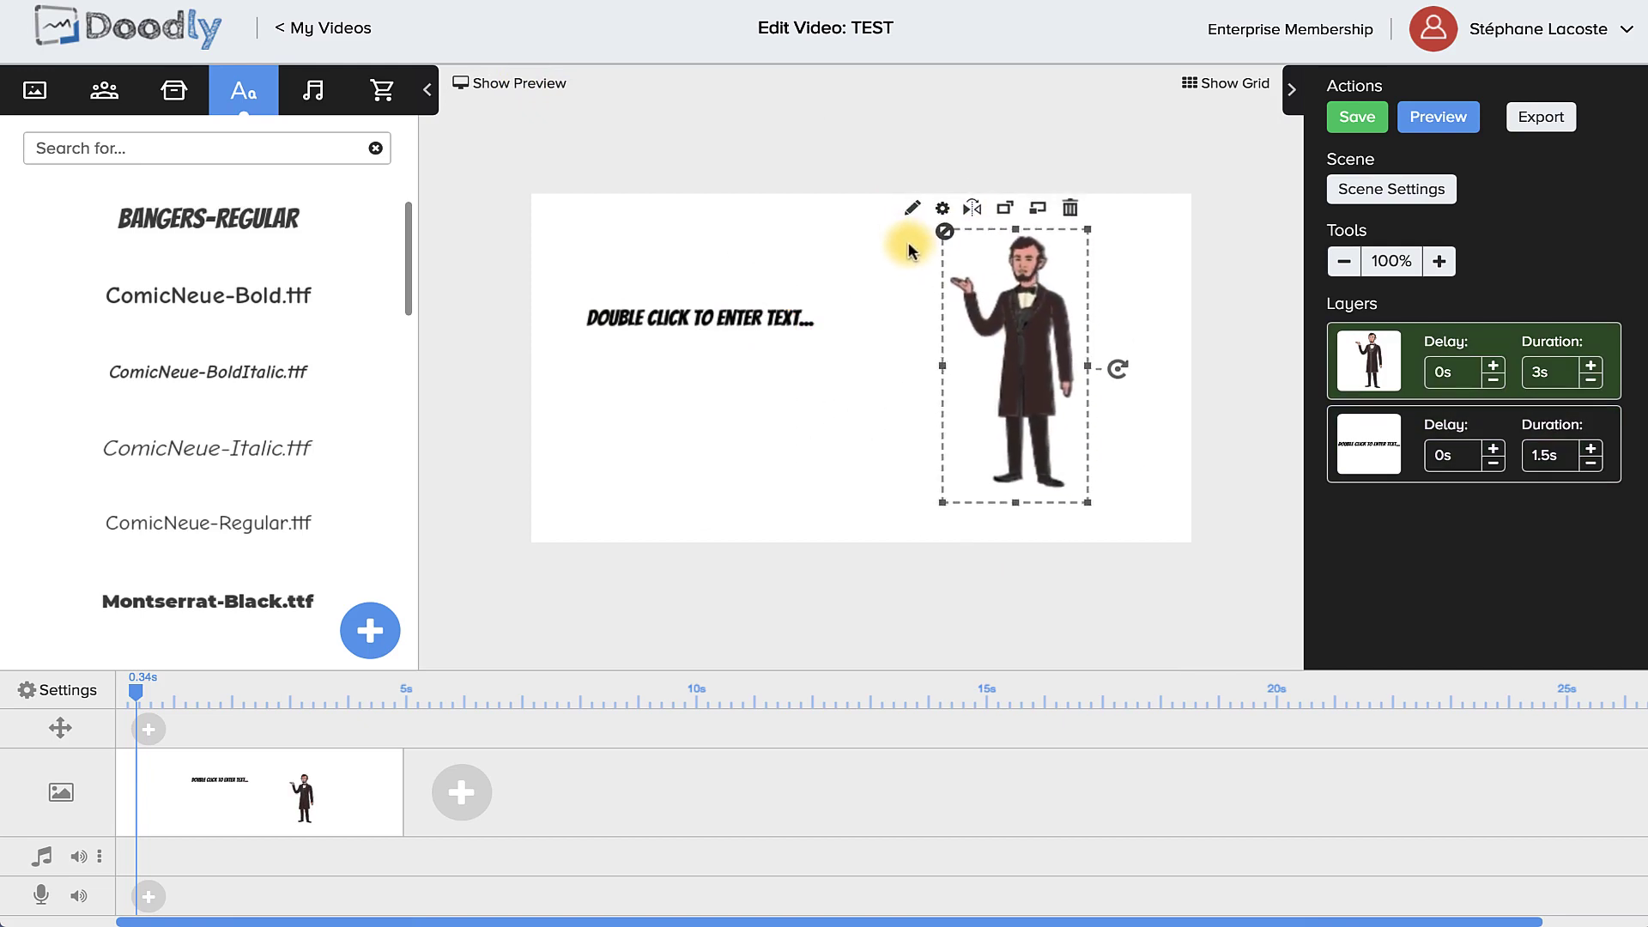
drag(986, 368, 993, 412)
drag(712, 324, 828, 290)
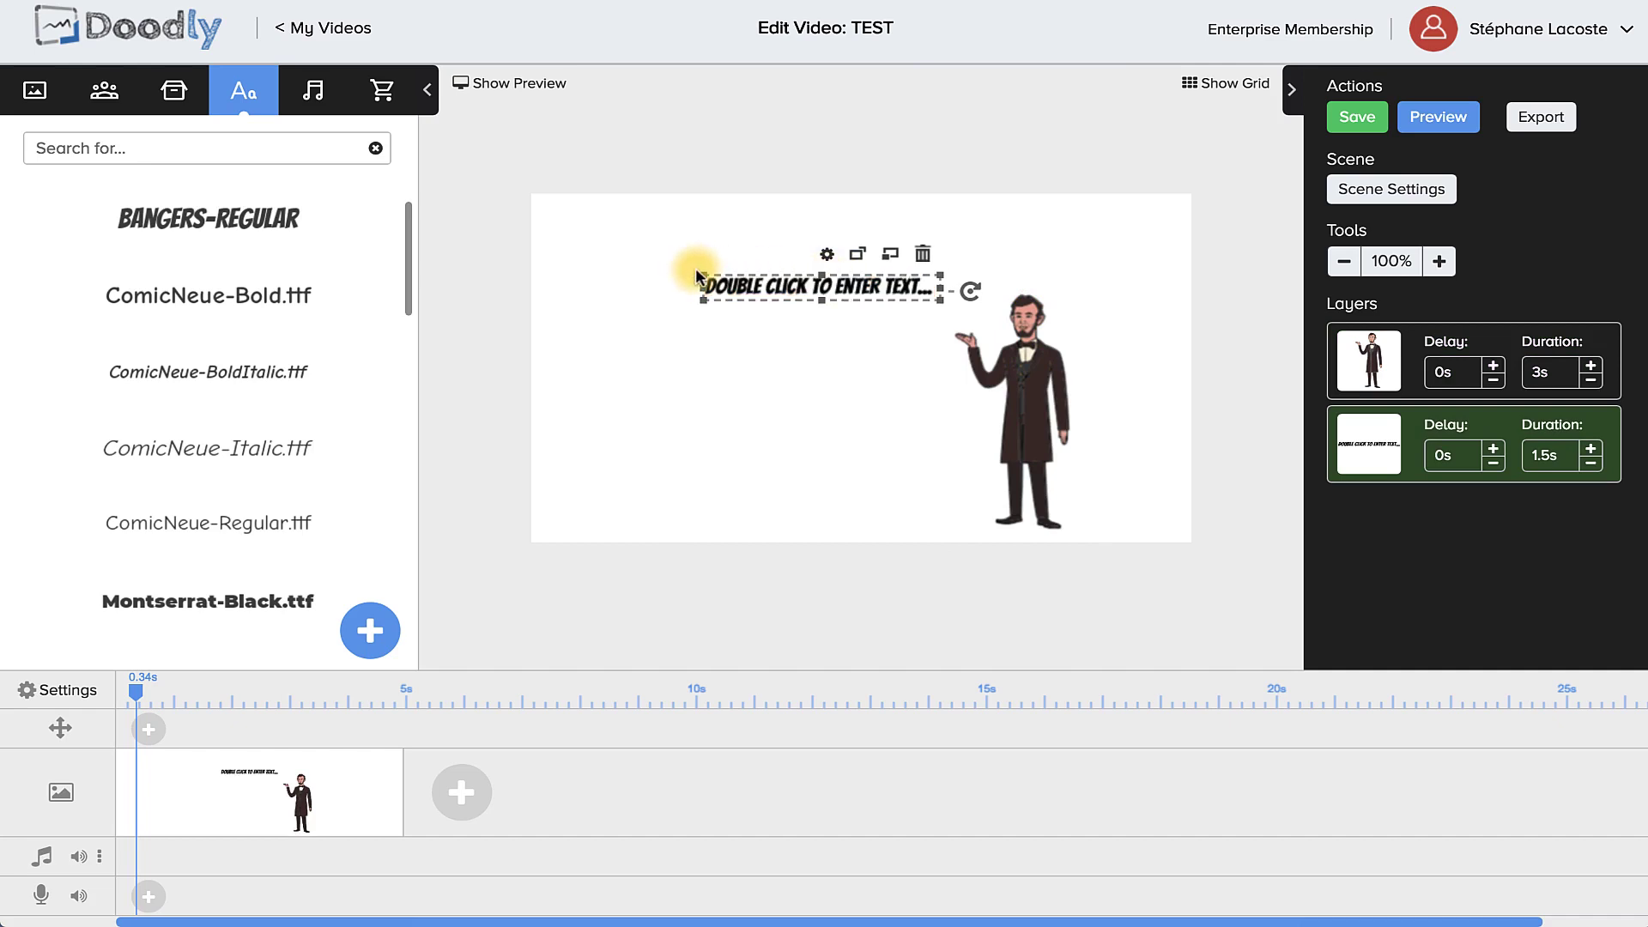
drag(705, 278, 598, 268)
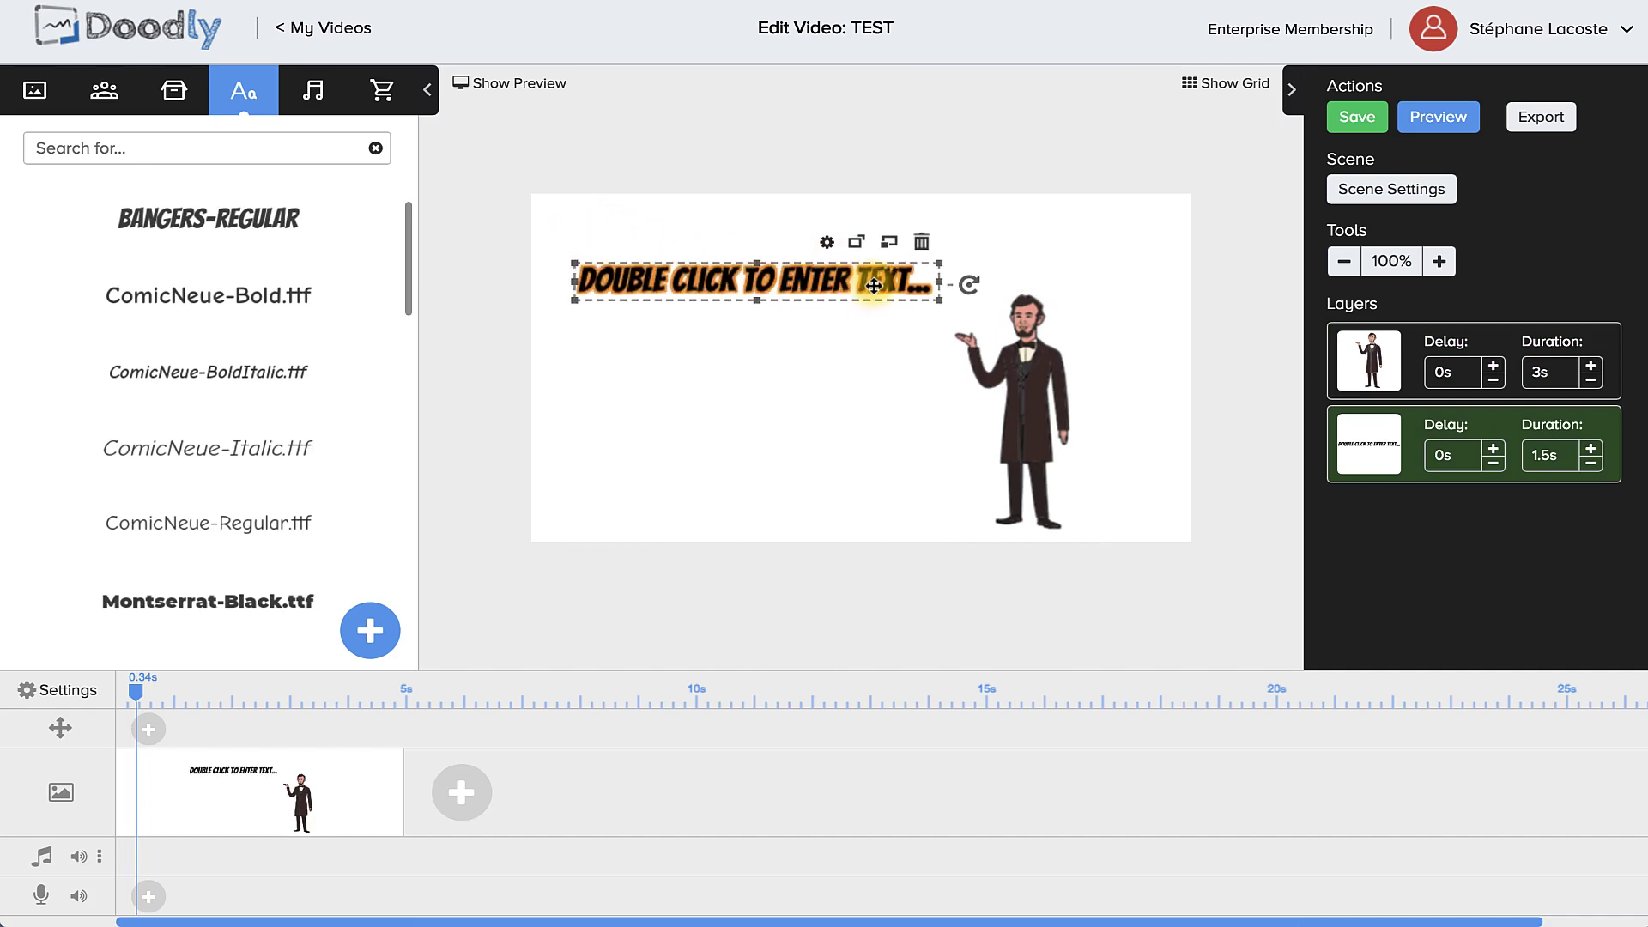
Step: Replace the placeholder text with PRESENTATION and enlarge it so it reaches the character's head
double_click(807, 299)
drag(841, 340, 635, 346)
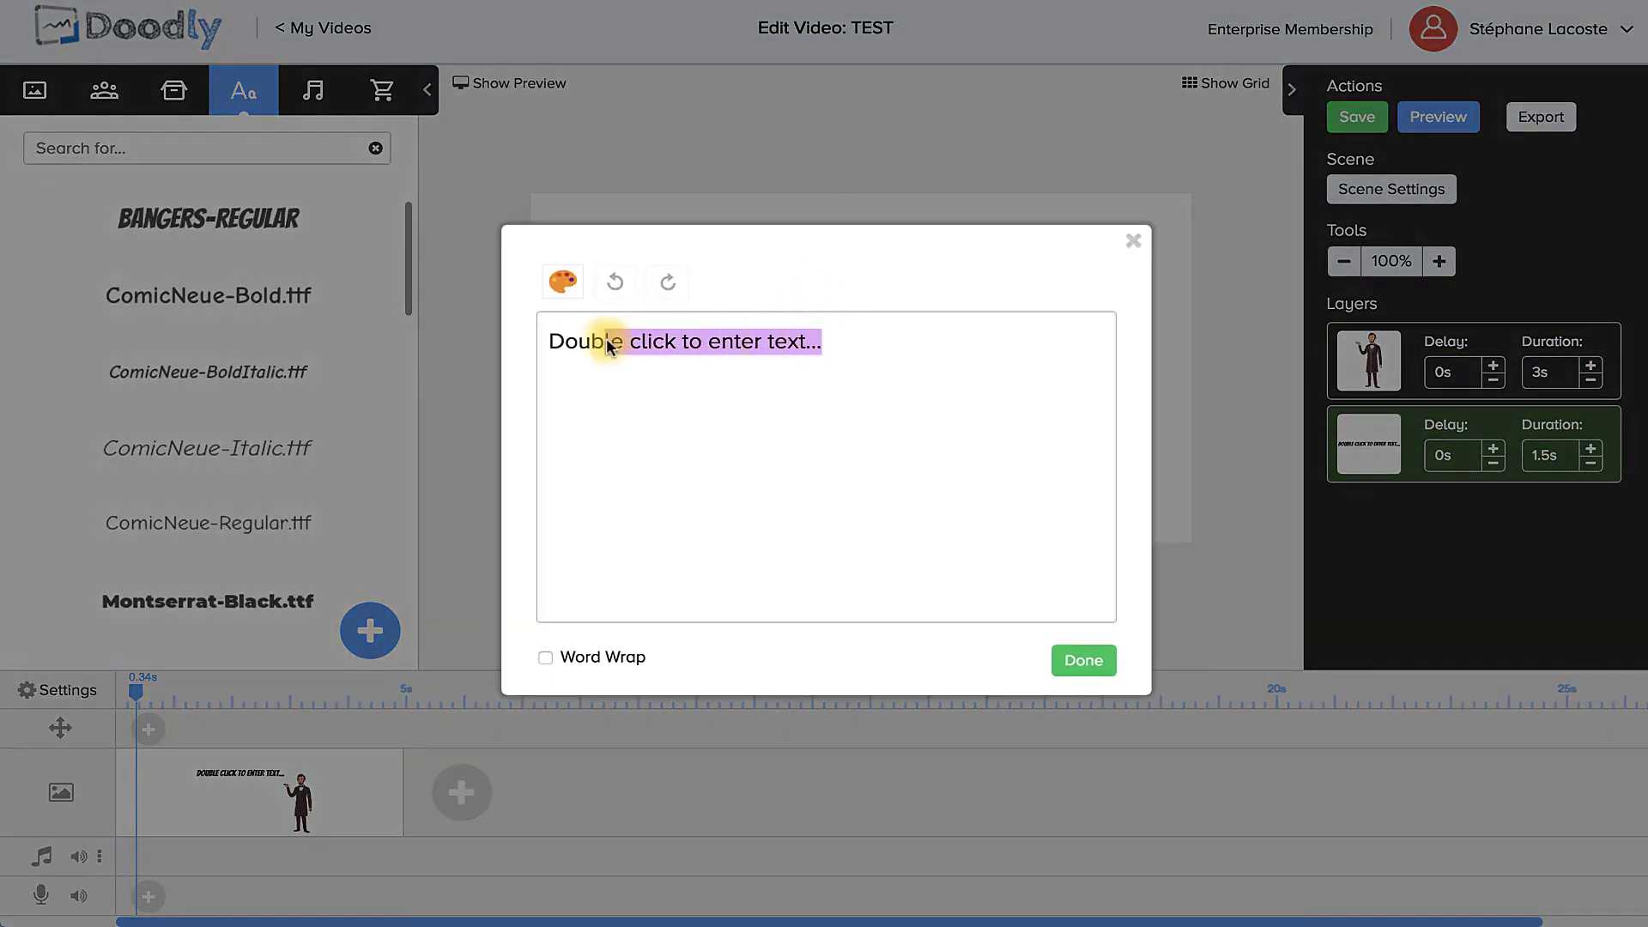
text(PRESENTATION)
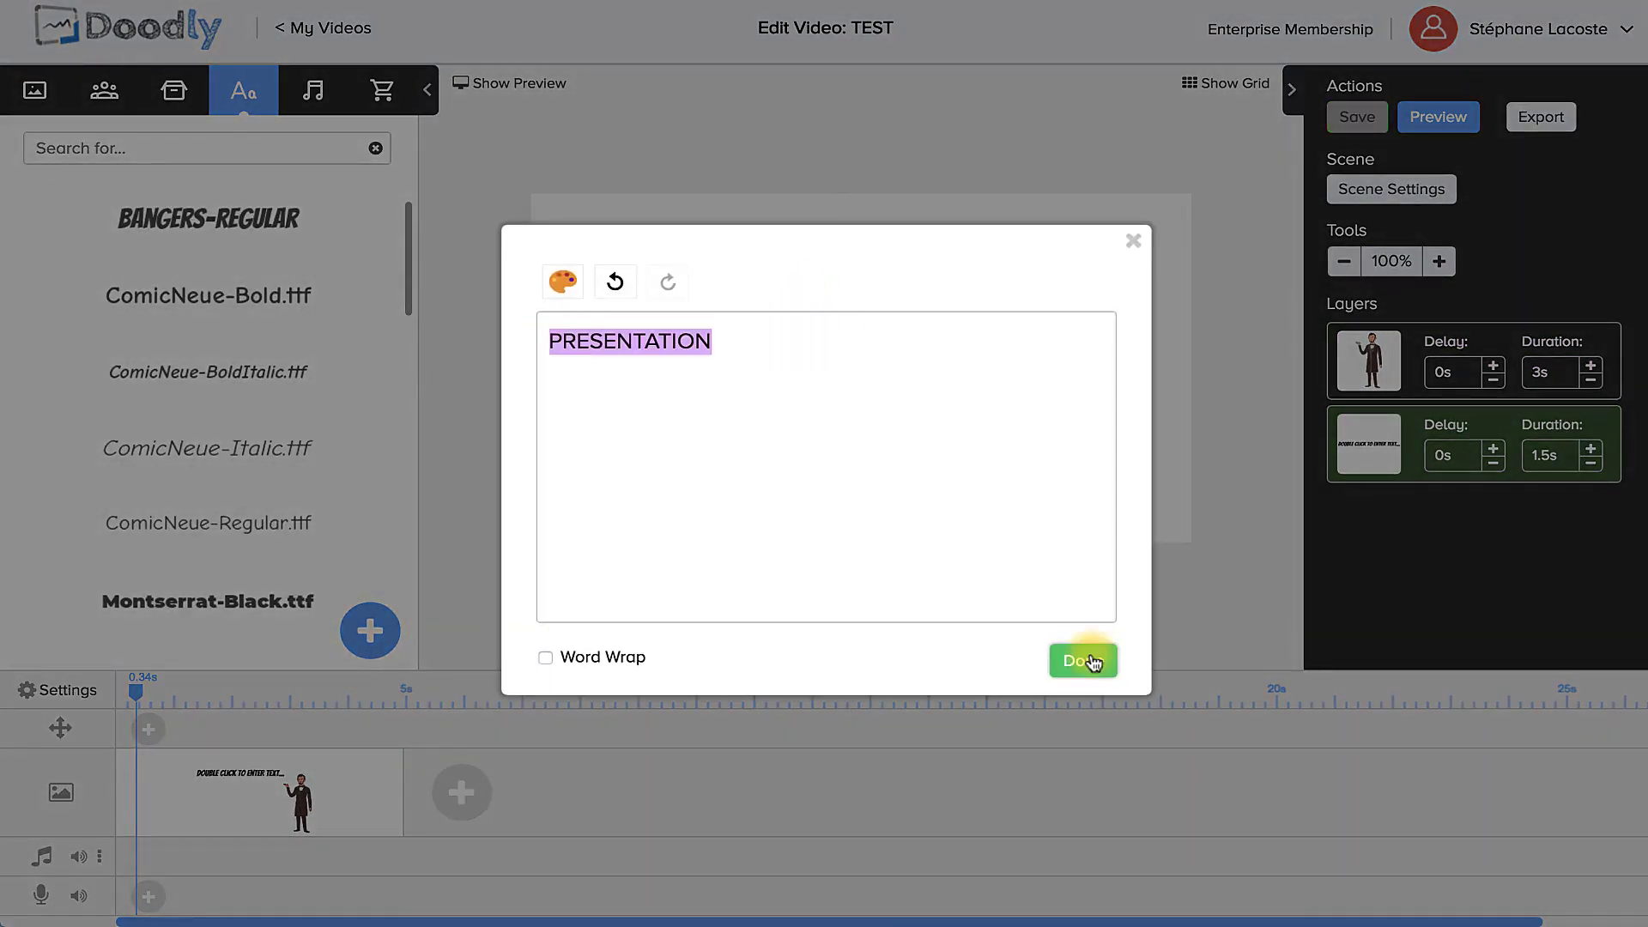
click(1088, 660)
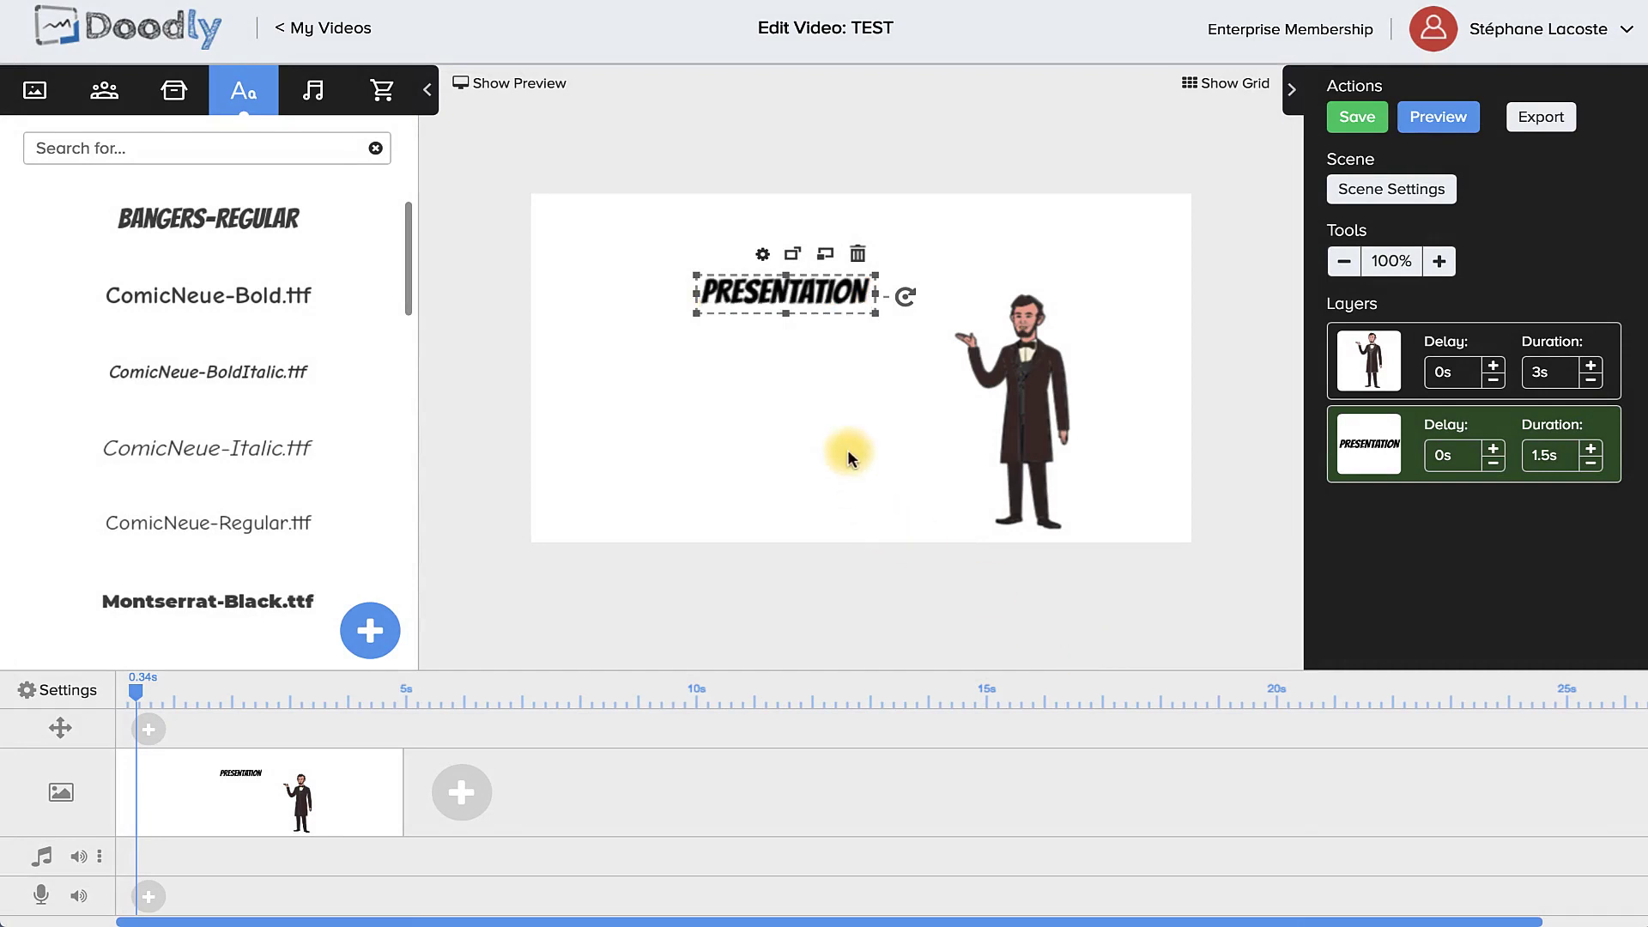
drag(701, 316, 801, 296)
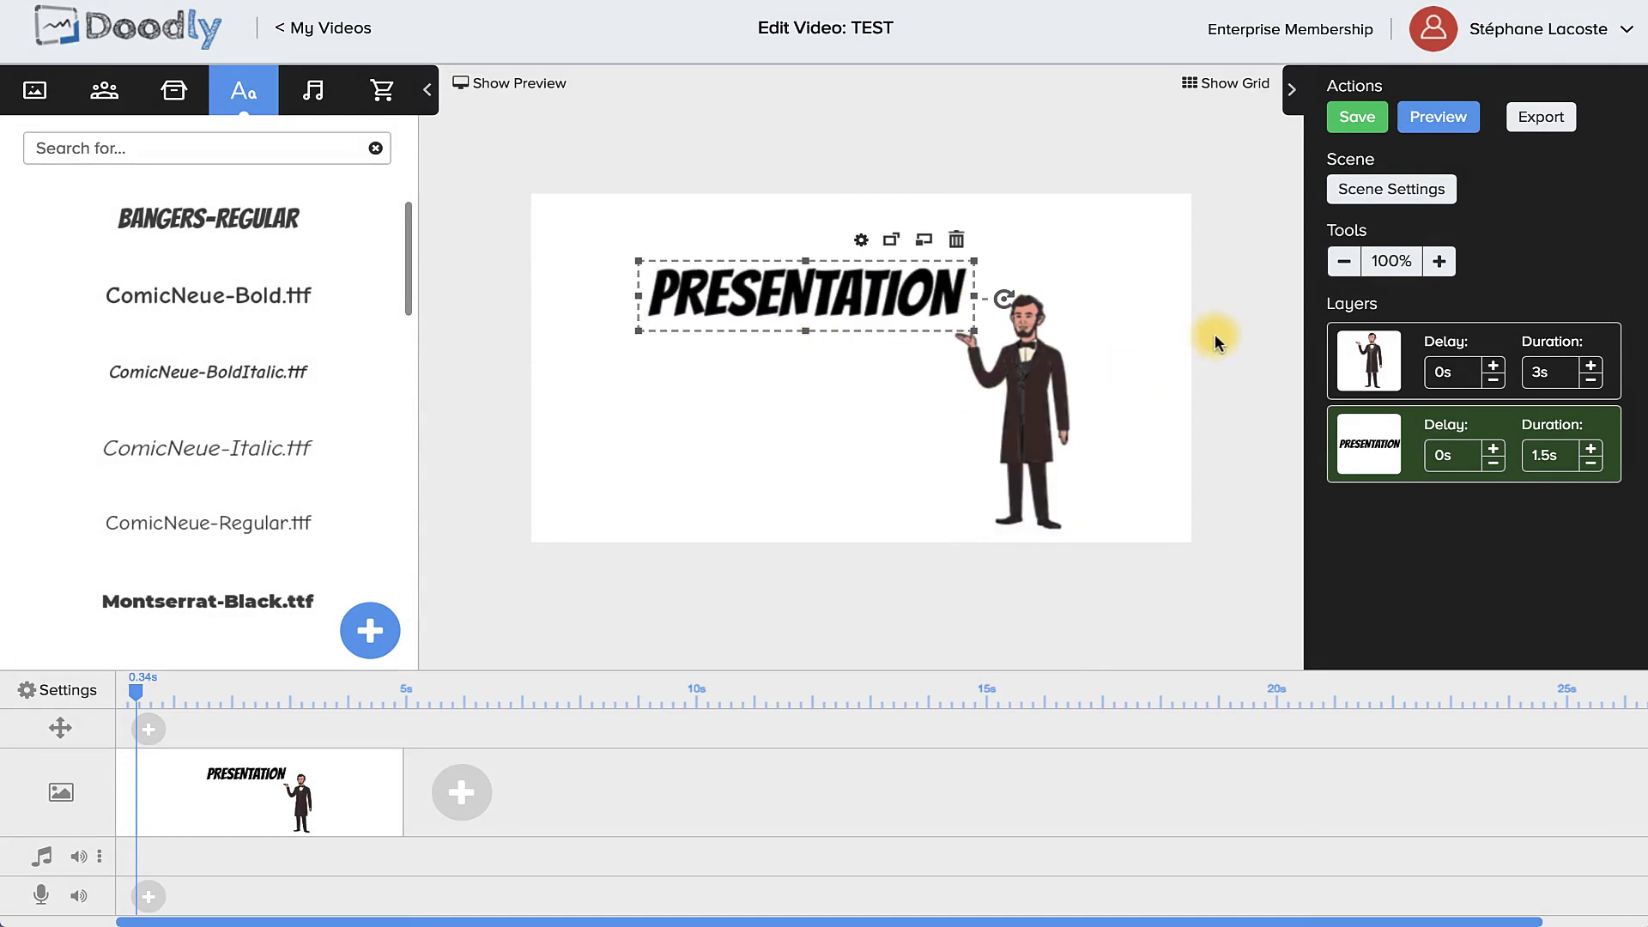
click(1162, 388)
Step: Select the Abraham Lincoln character, and review the video settings without applying any change
click(846, 297)
click(1026, 400)
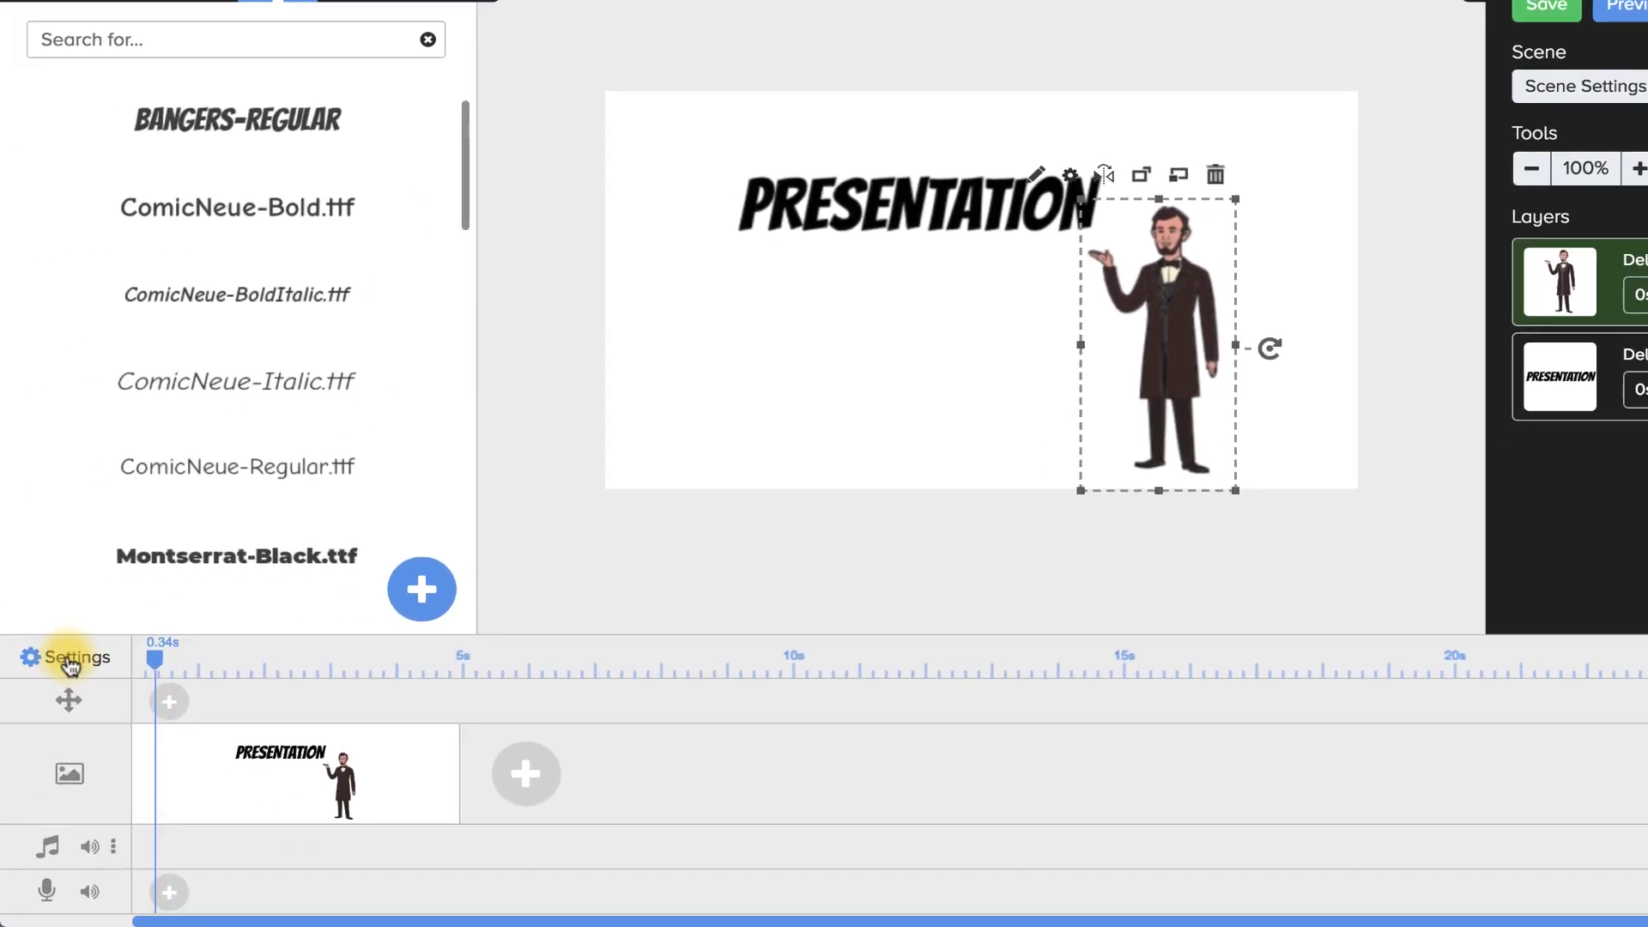
click(71, 665)
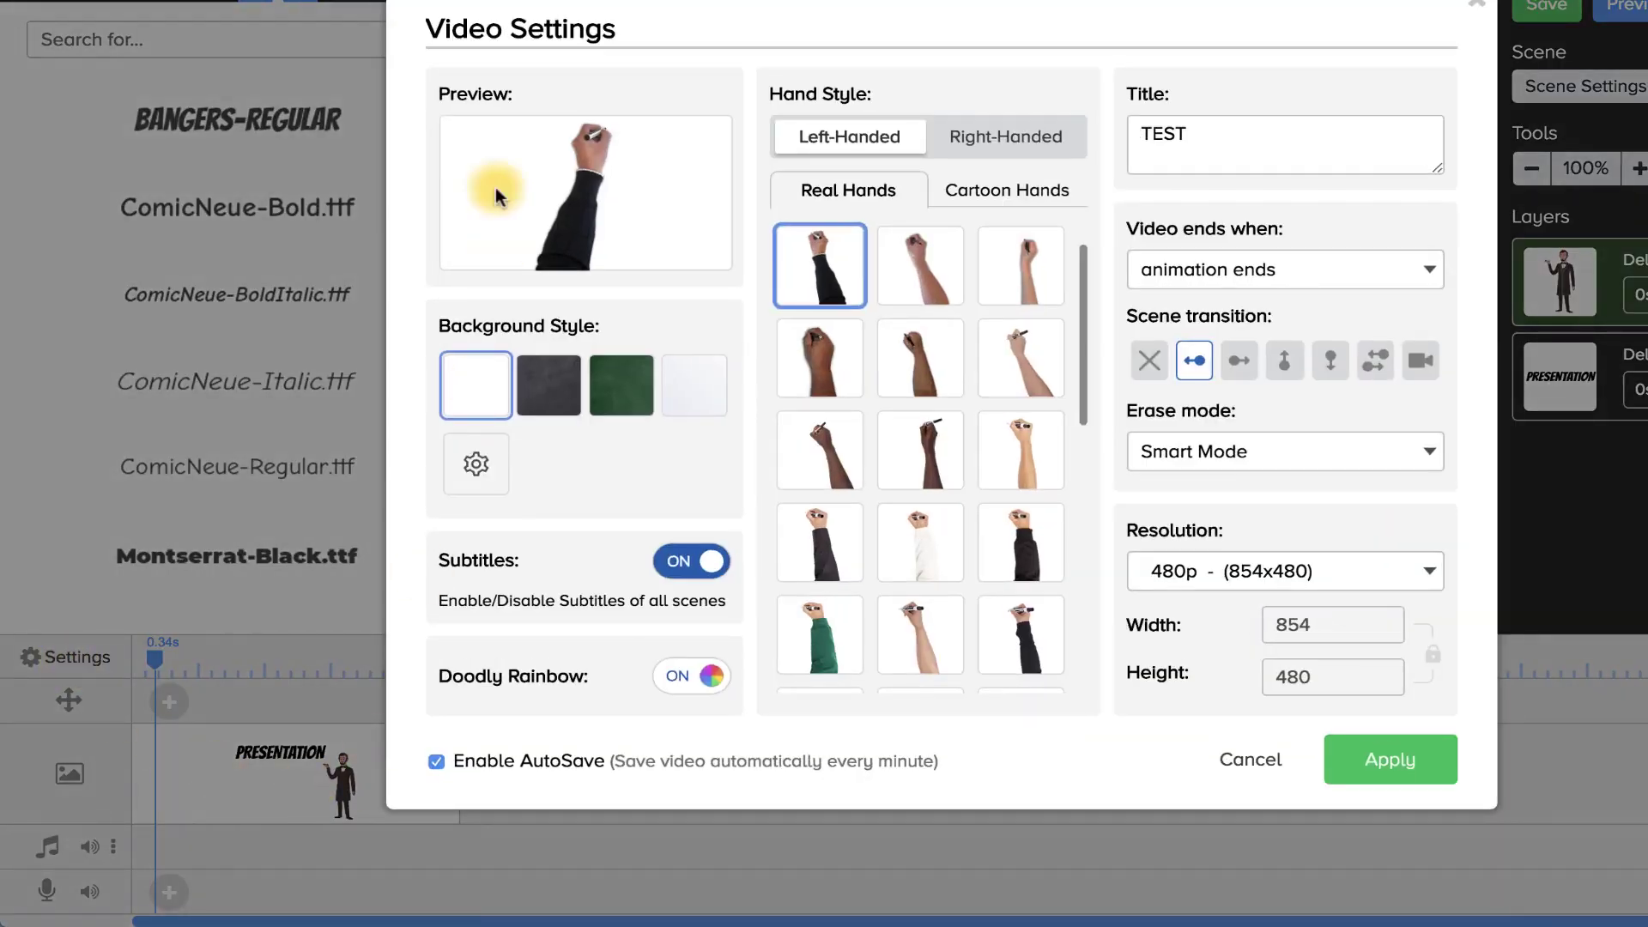
click(1238, 761)
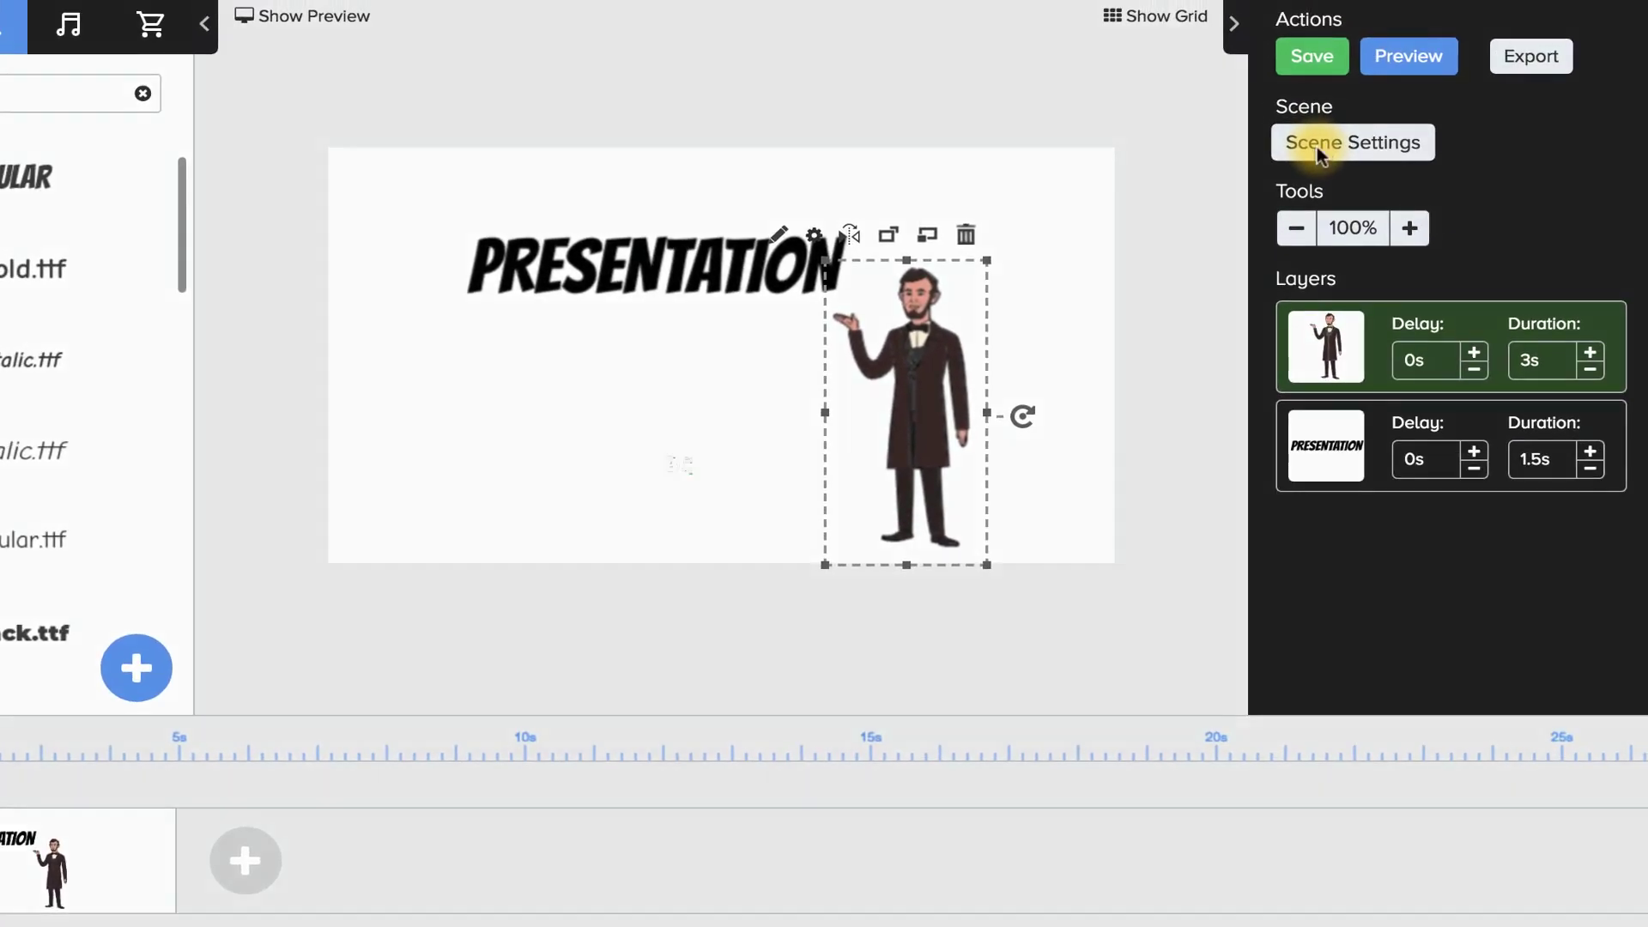
Step: Set the scene's extra time at the end to 2 s, keeping the board and hand style from the video settings
click(1317, 147)
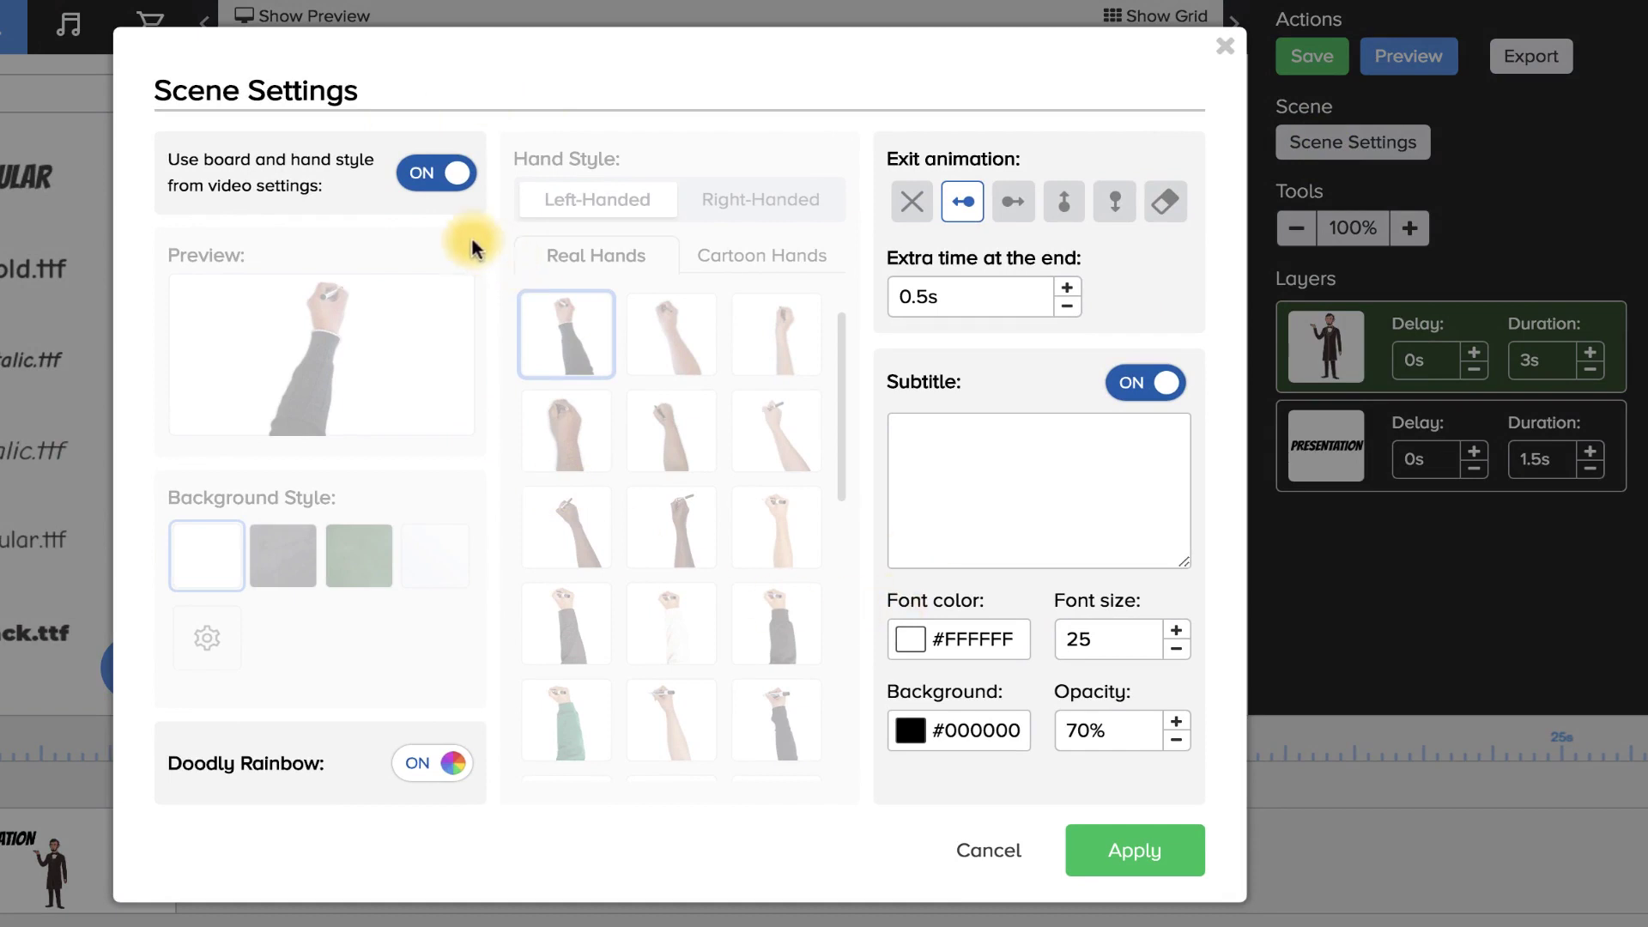
click(413, 176)
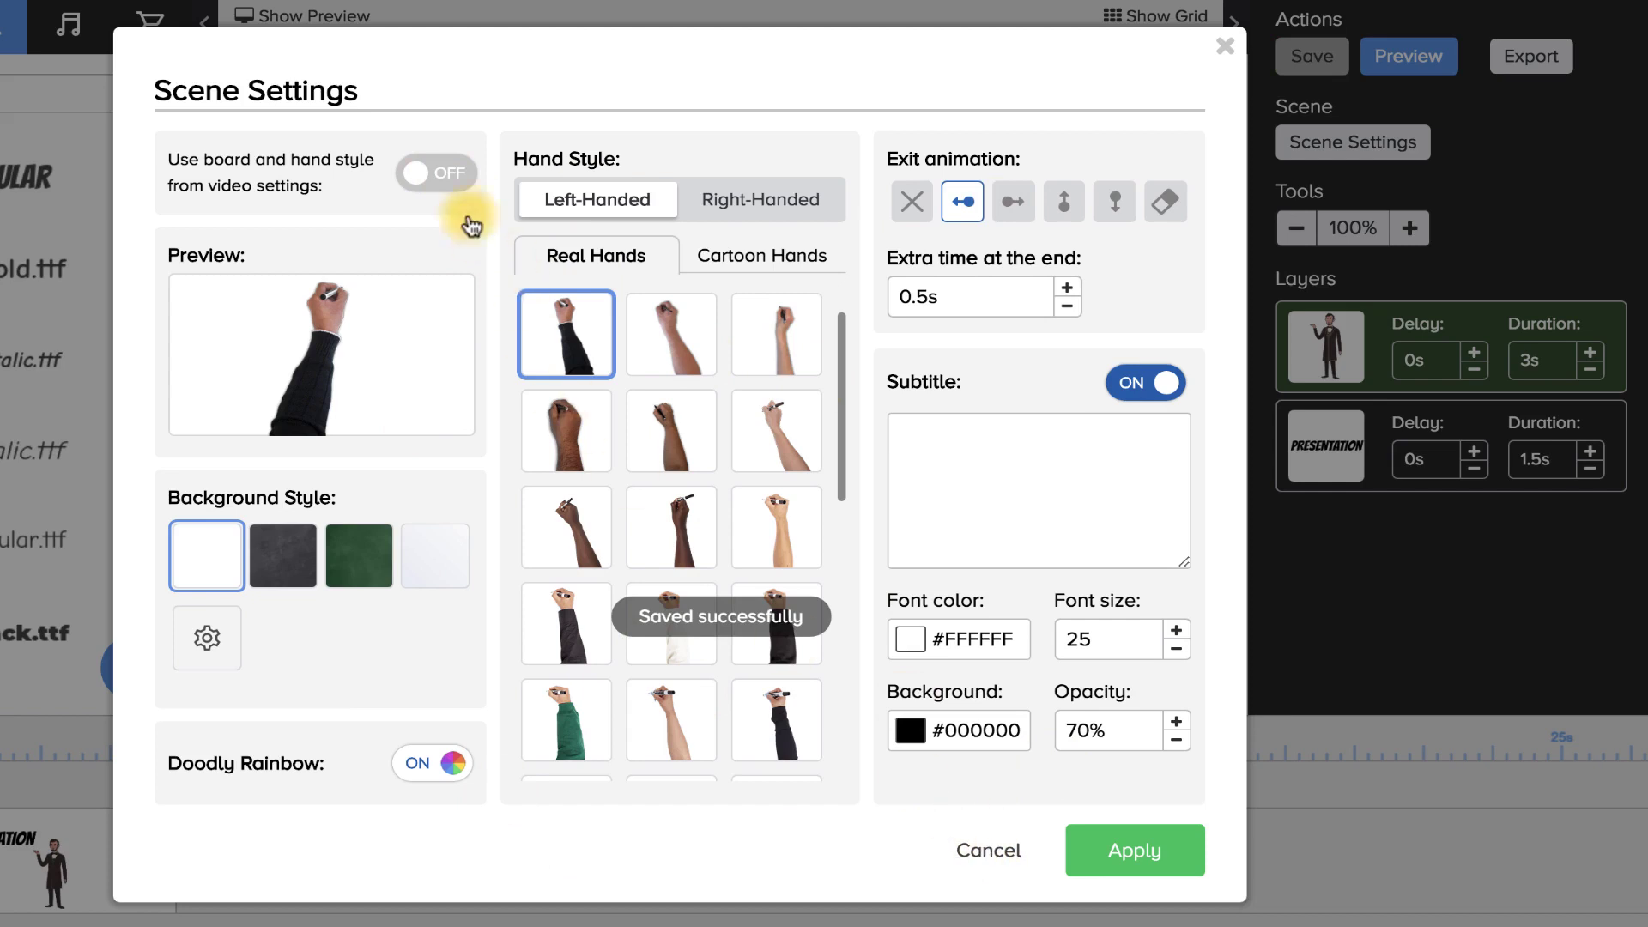
click(439, 174)
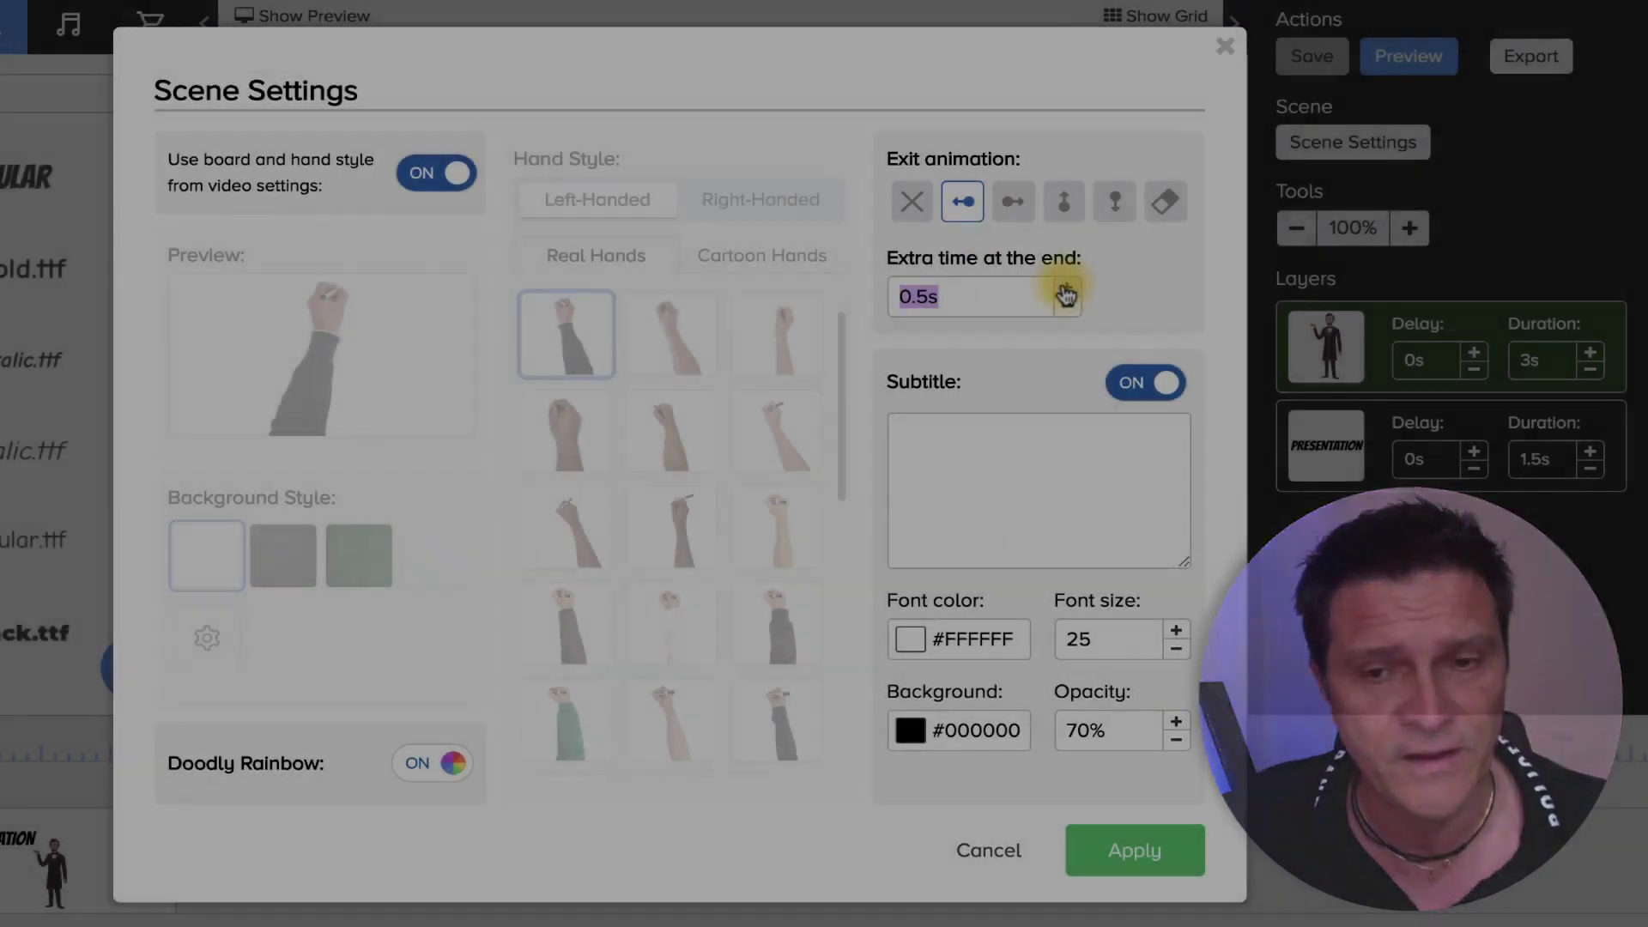
click(1066, 292)
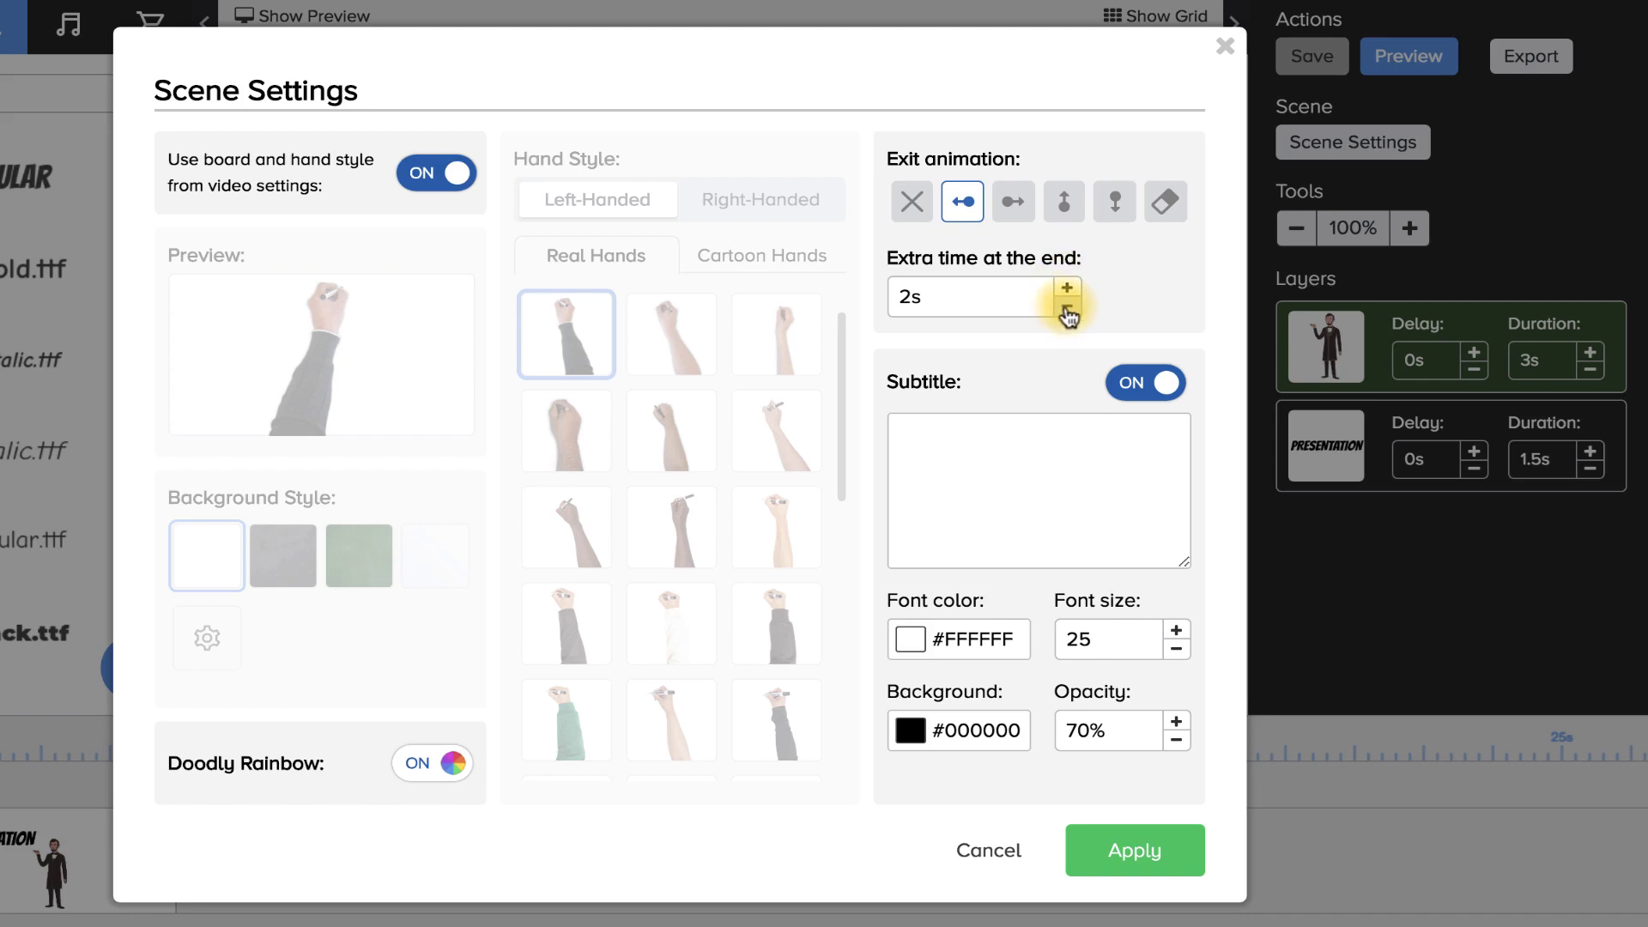
click(1132, 851)
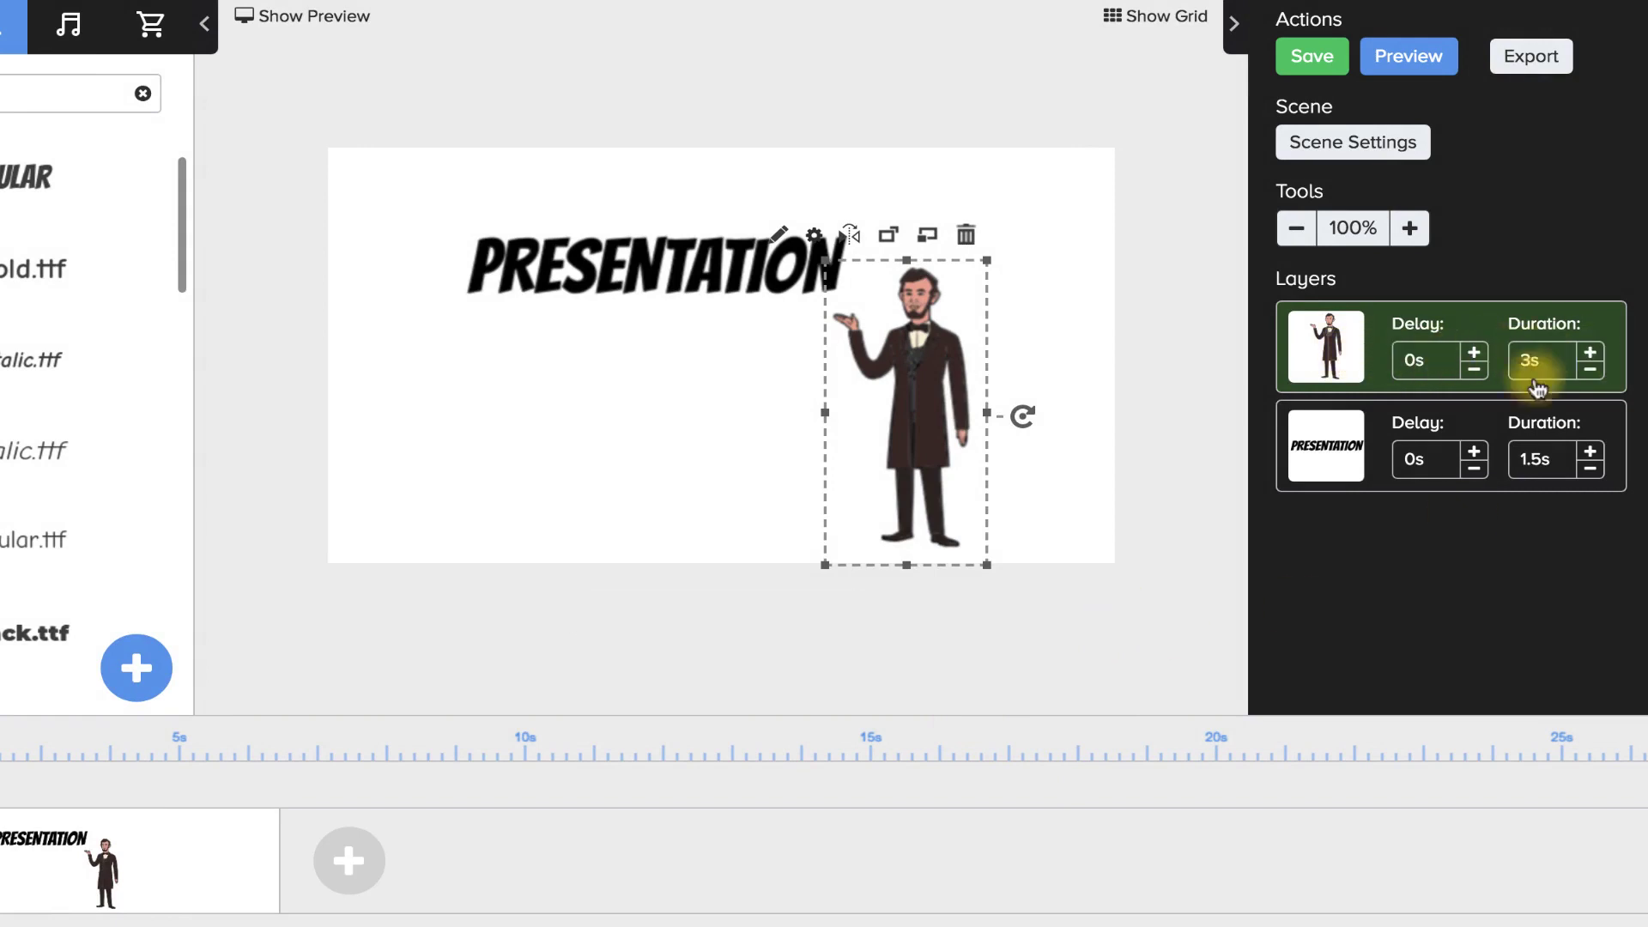
Step: Set the PRESENTATION text layer's delay to 2 s and its duration to 3 s
click(1473, 453)
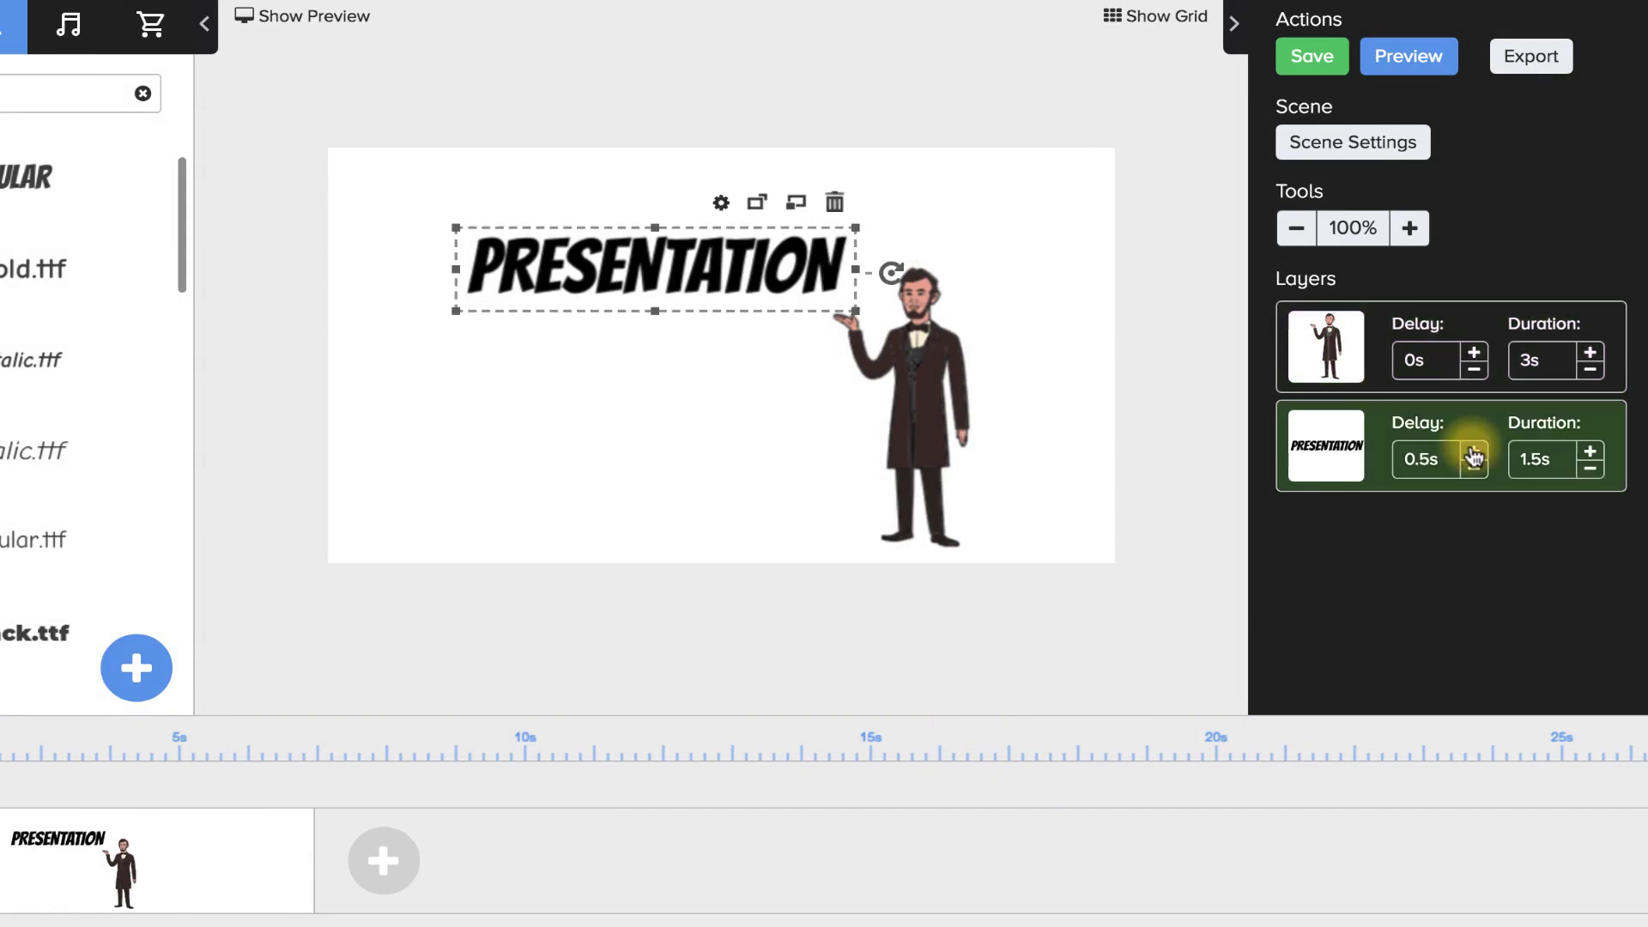
click(1473, 454)
click(1473, 453)
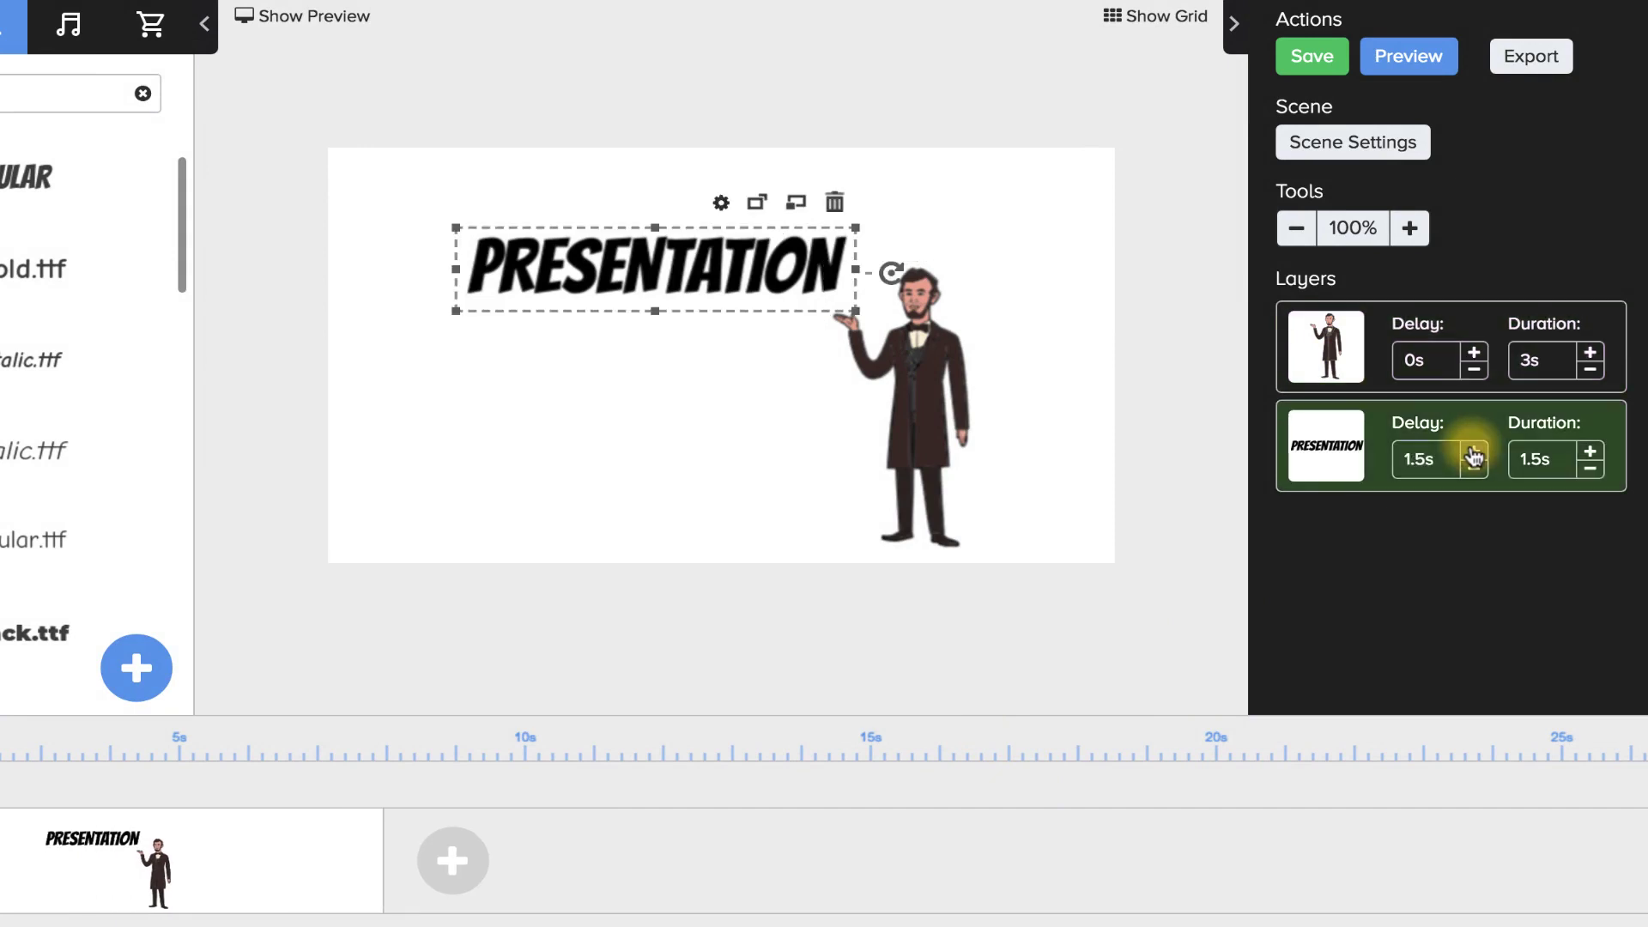
click(1472, 453)
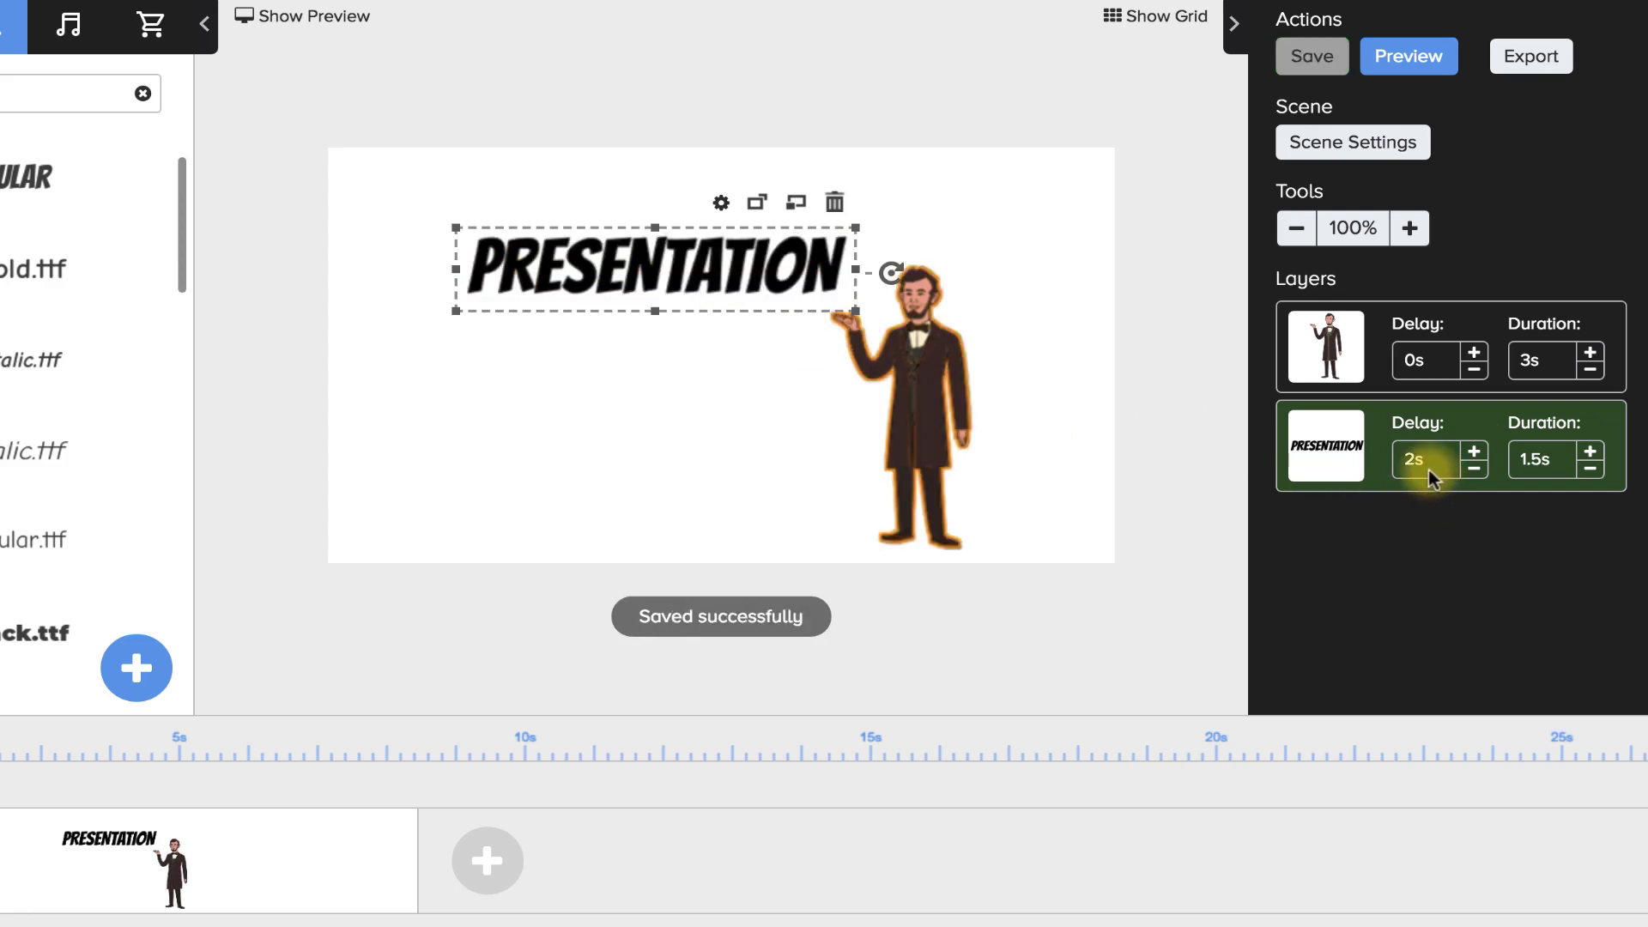
click(1590, 450)
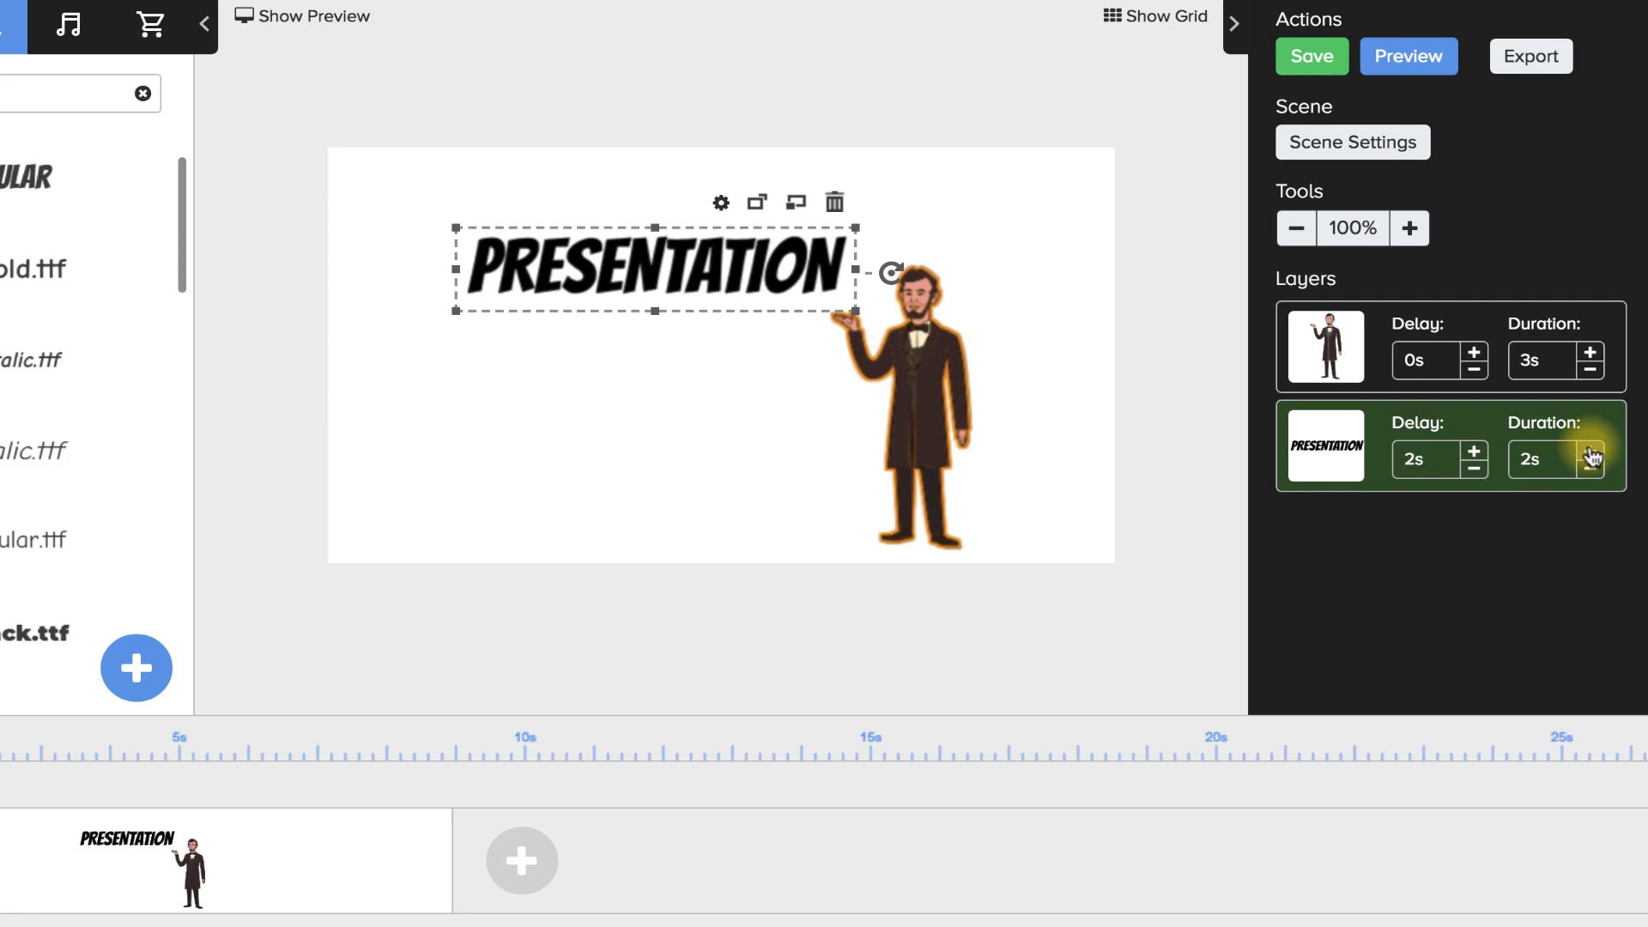
click(1591, 449)
click(1591, 449)
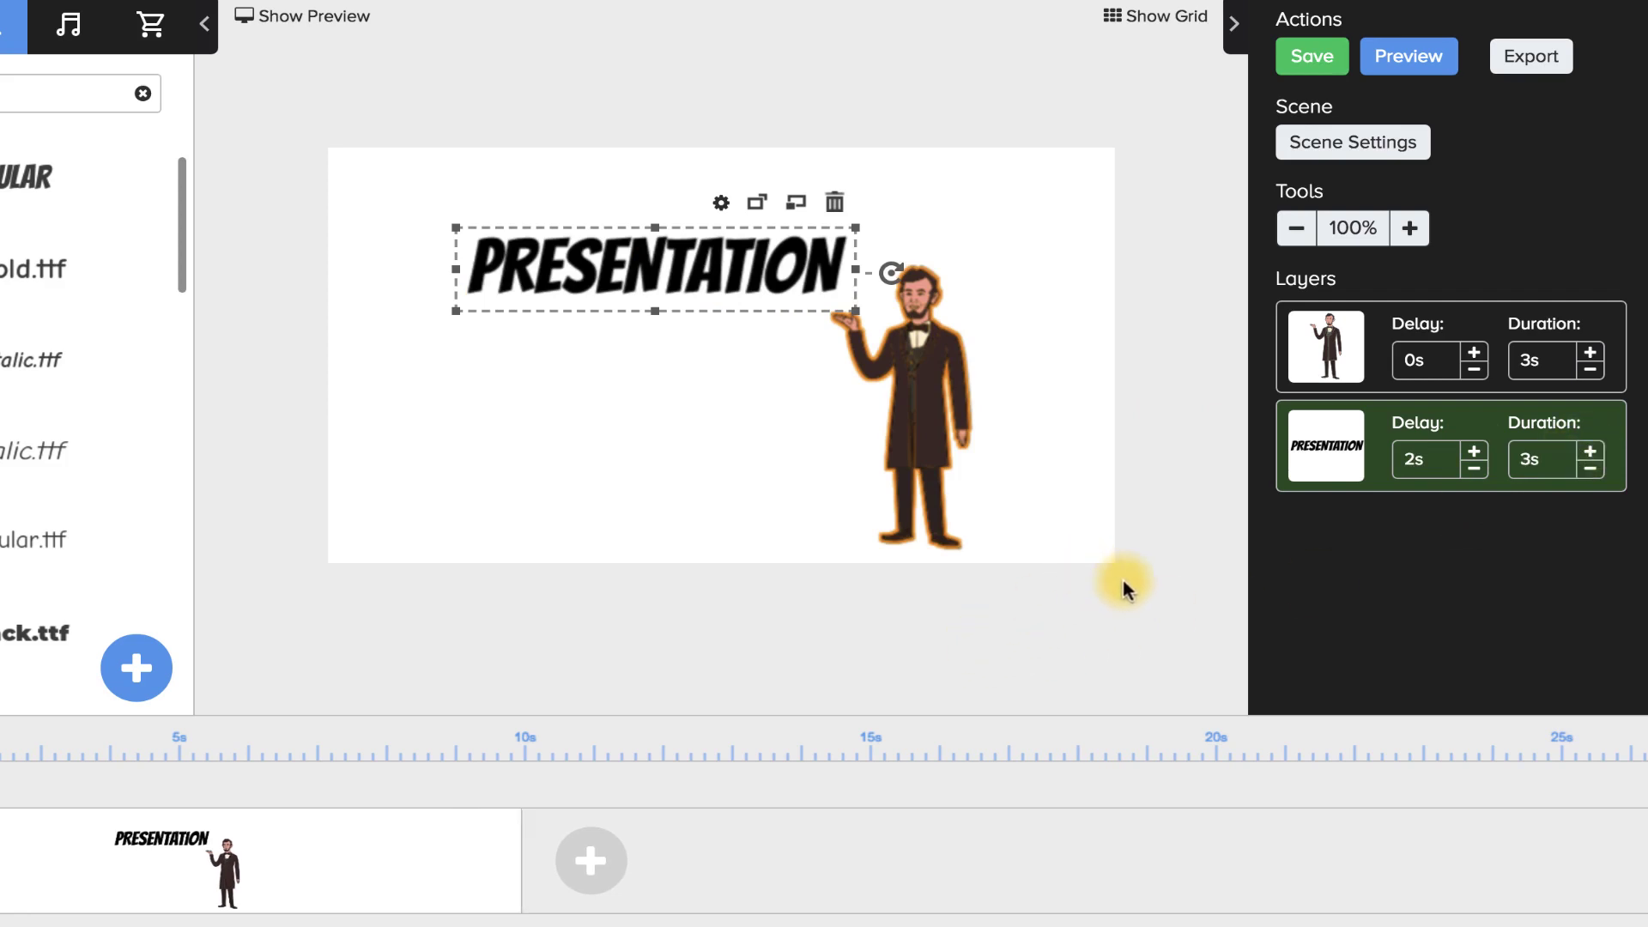
Step: Show the preview beside the canvas, watch the full video preview, and review the scene's exit animations without applying any change
click(273, 18)
drag(280, 513, 246, 513)
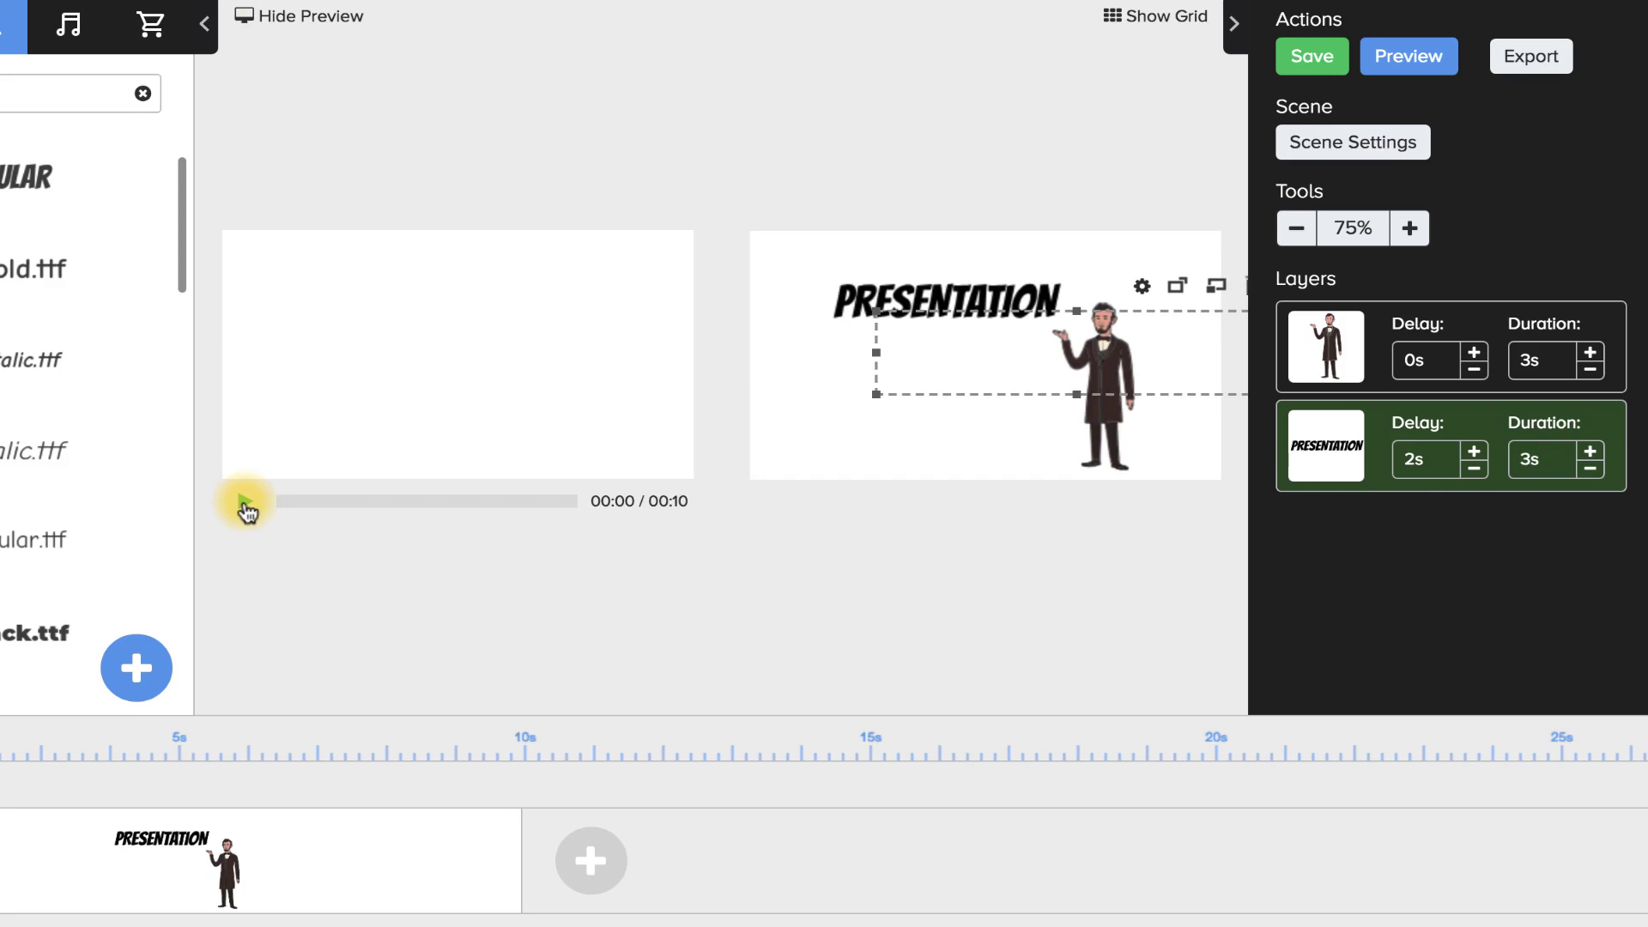
click(1406, 75)
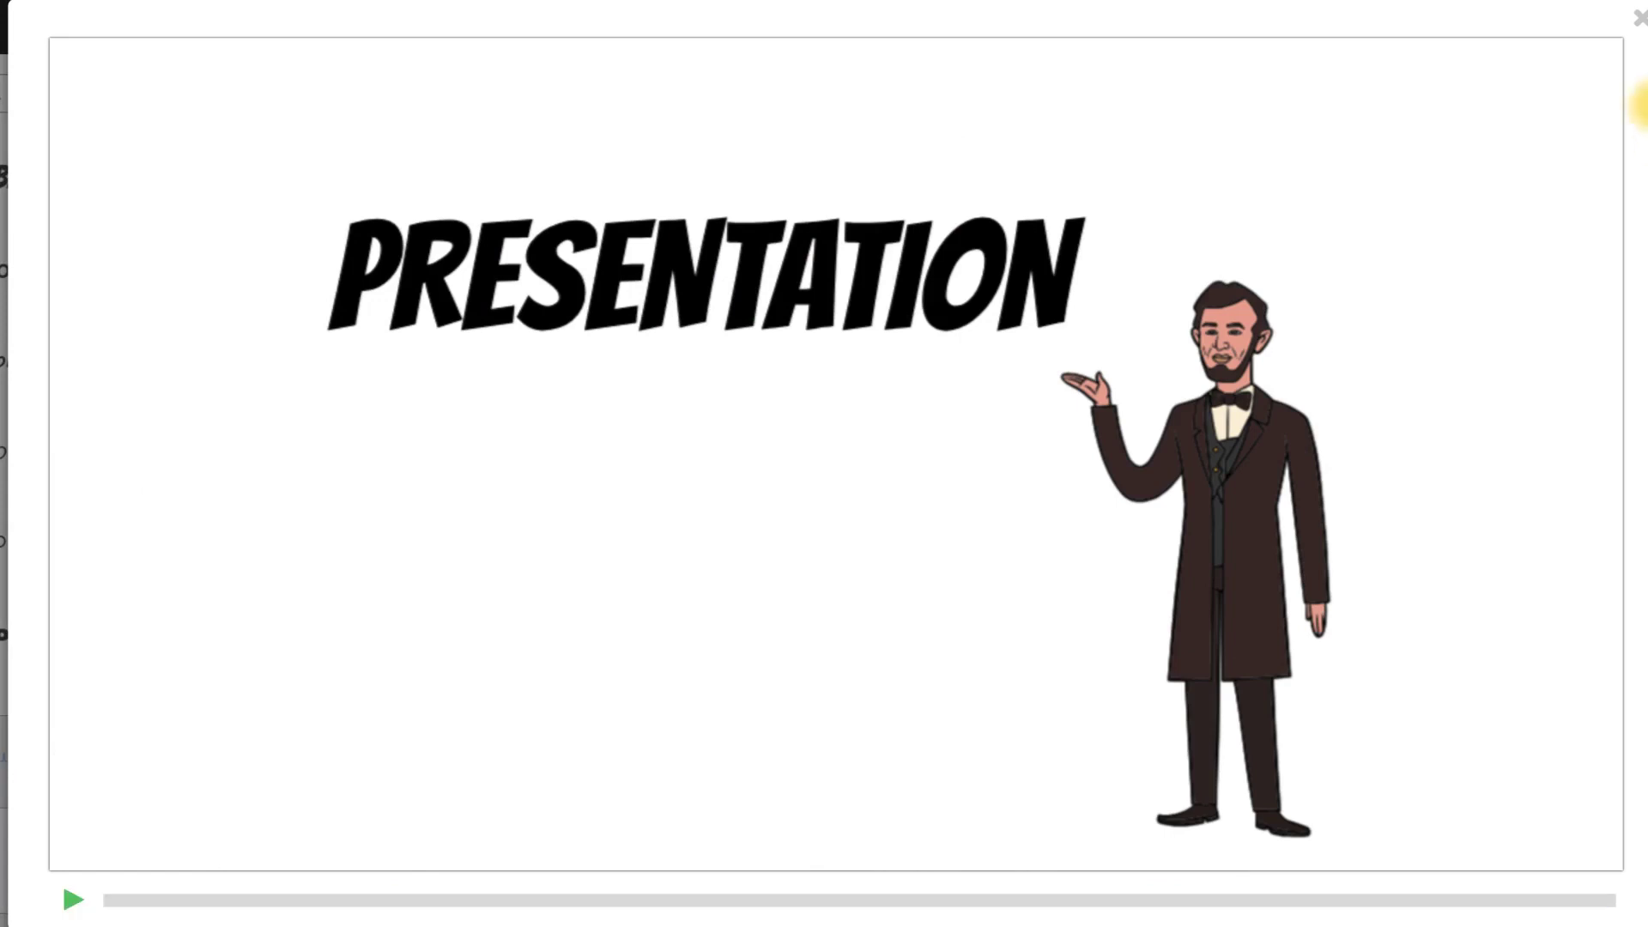
click(1637, 17)
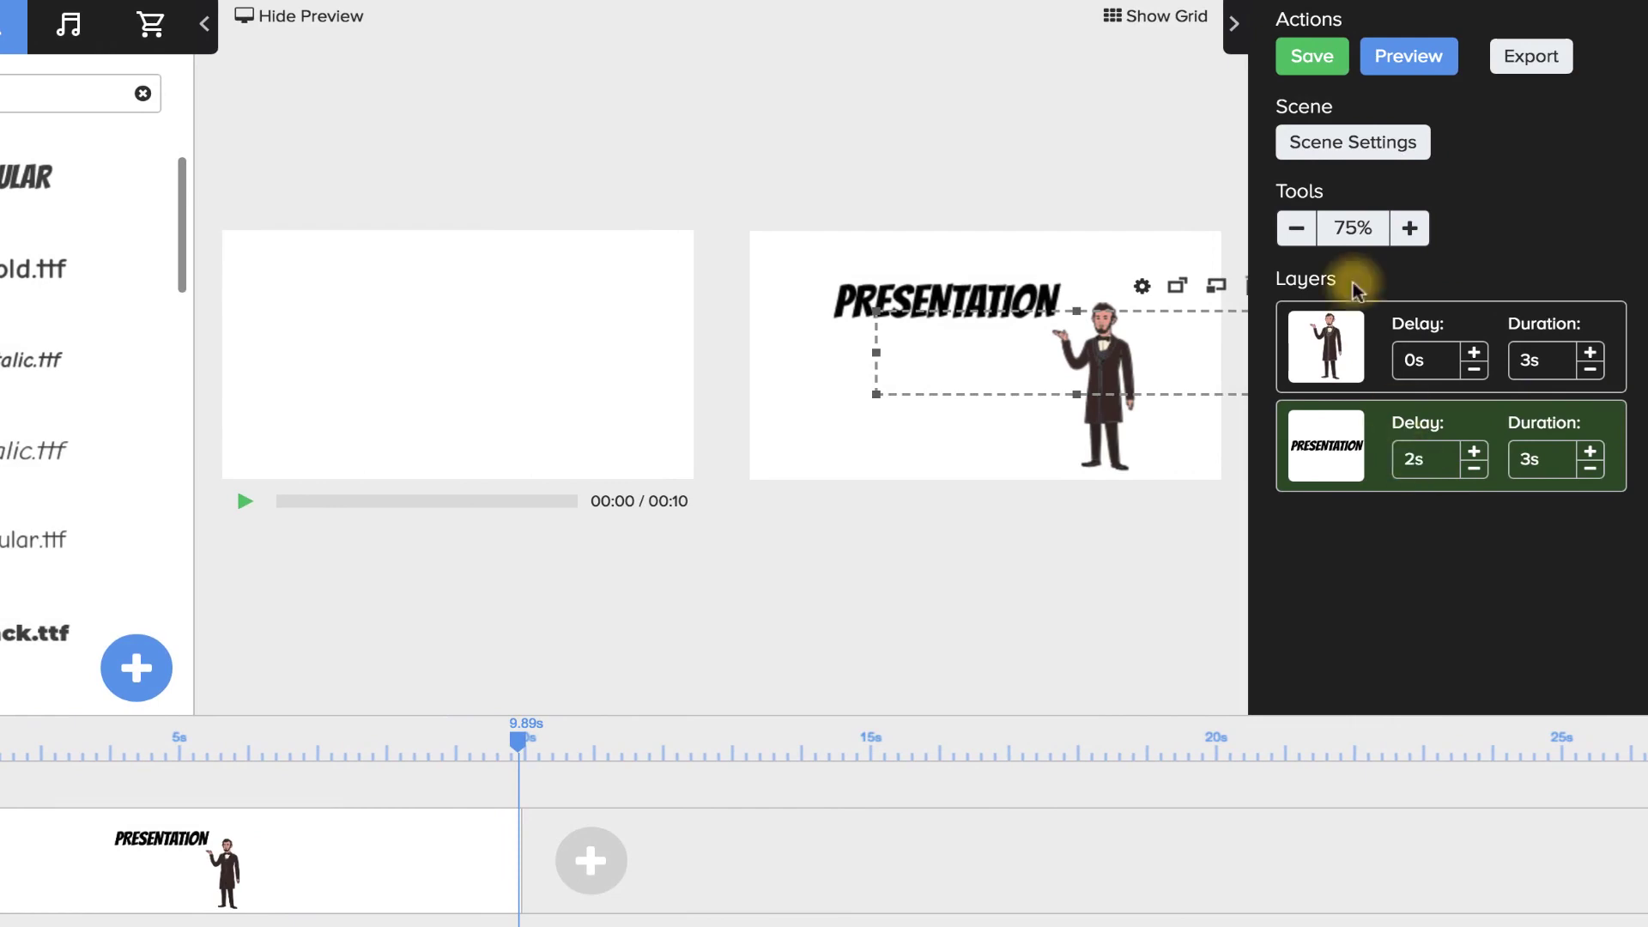
click(1351, 148)
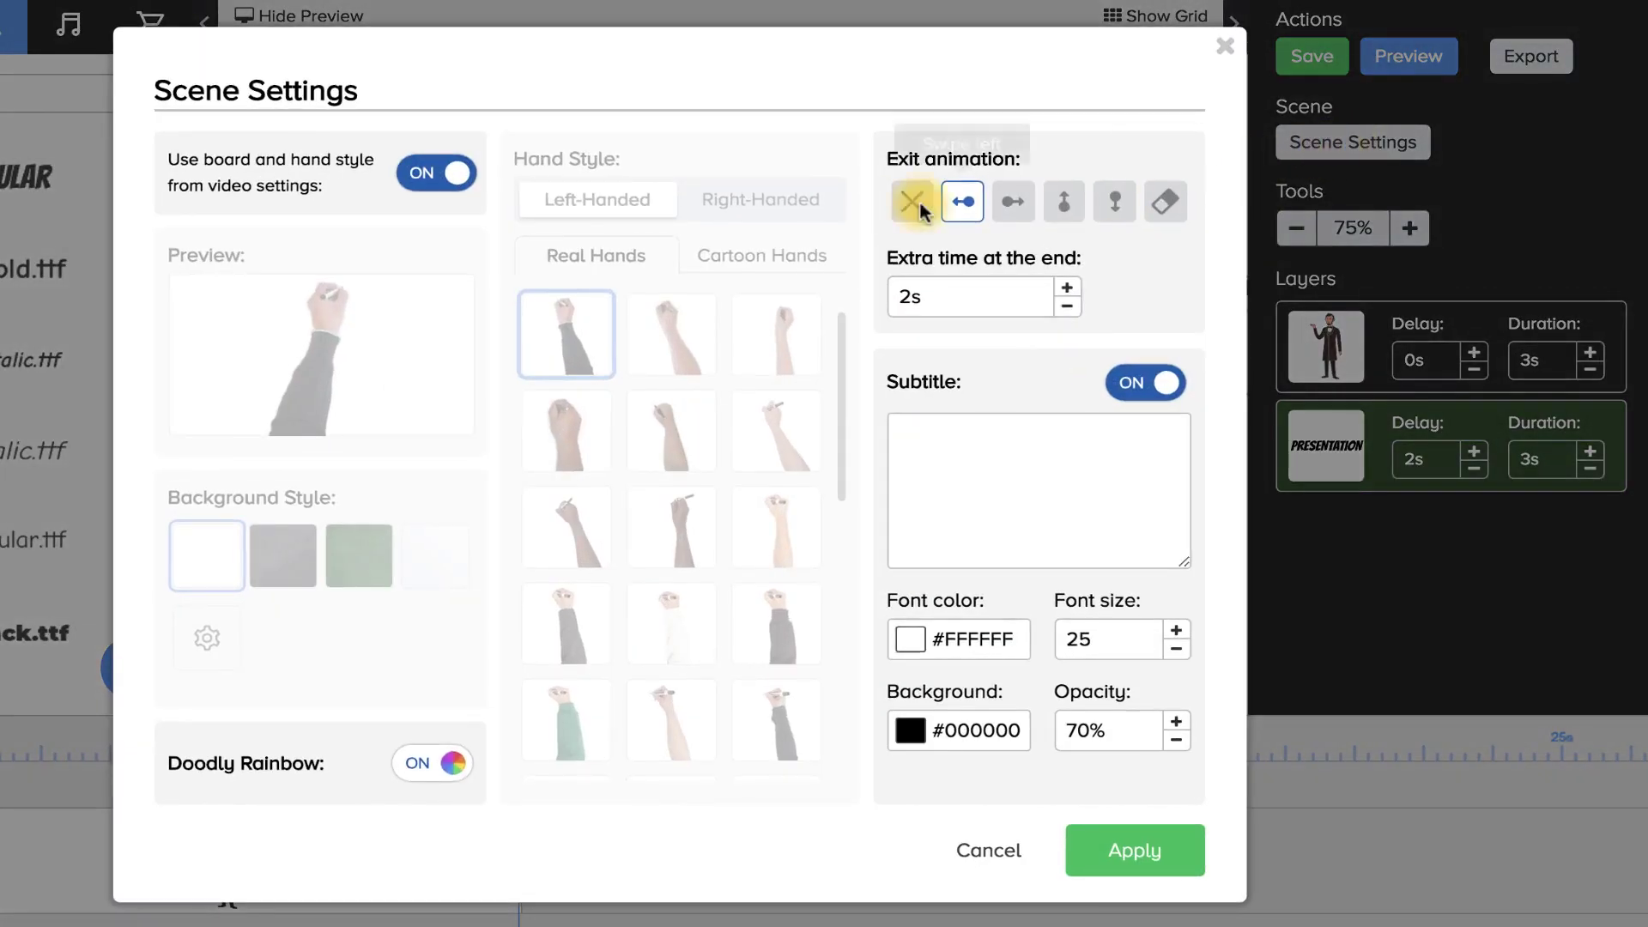
click(991, 851)
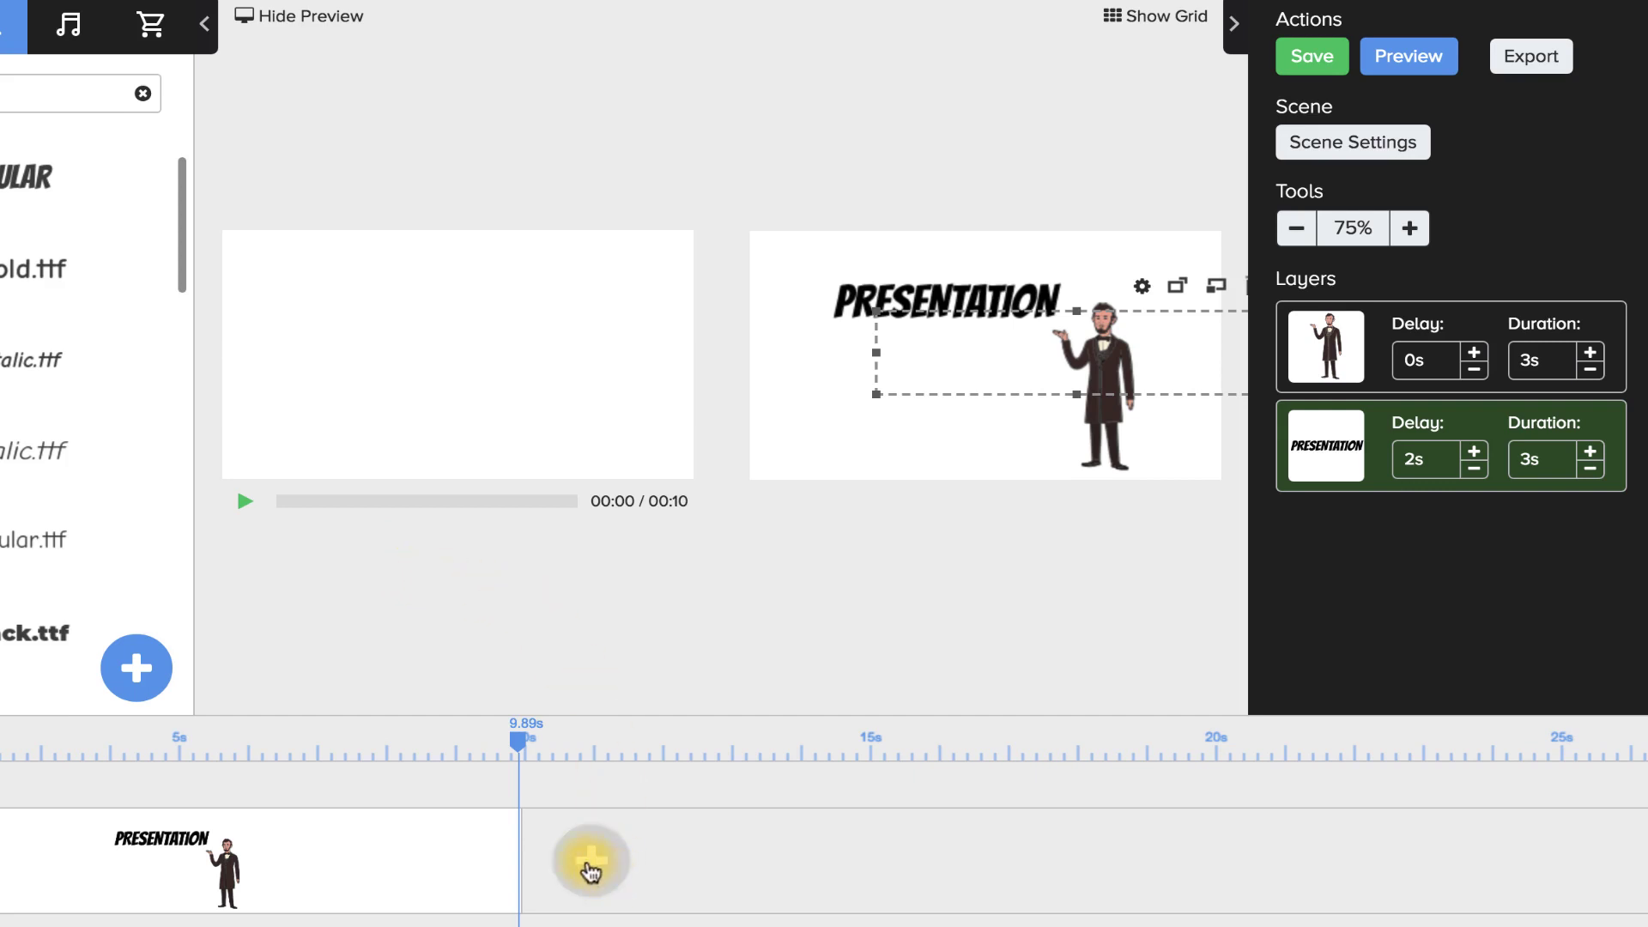
Step: Add a second scene containing the furnished living room from the scene library, and hide the preview beside the canvas
click(590, 872)
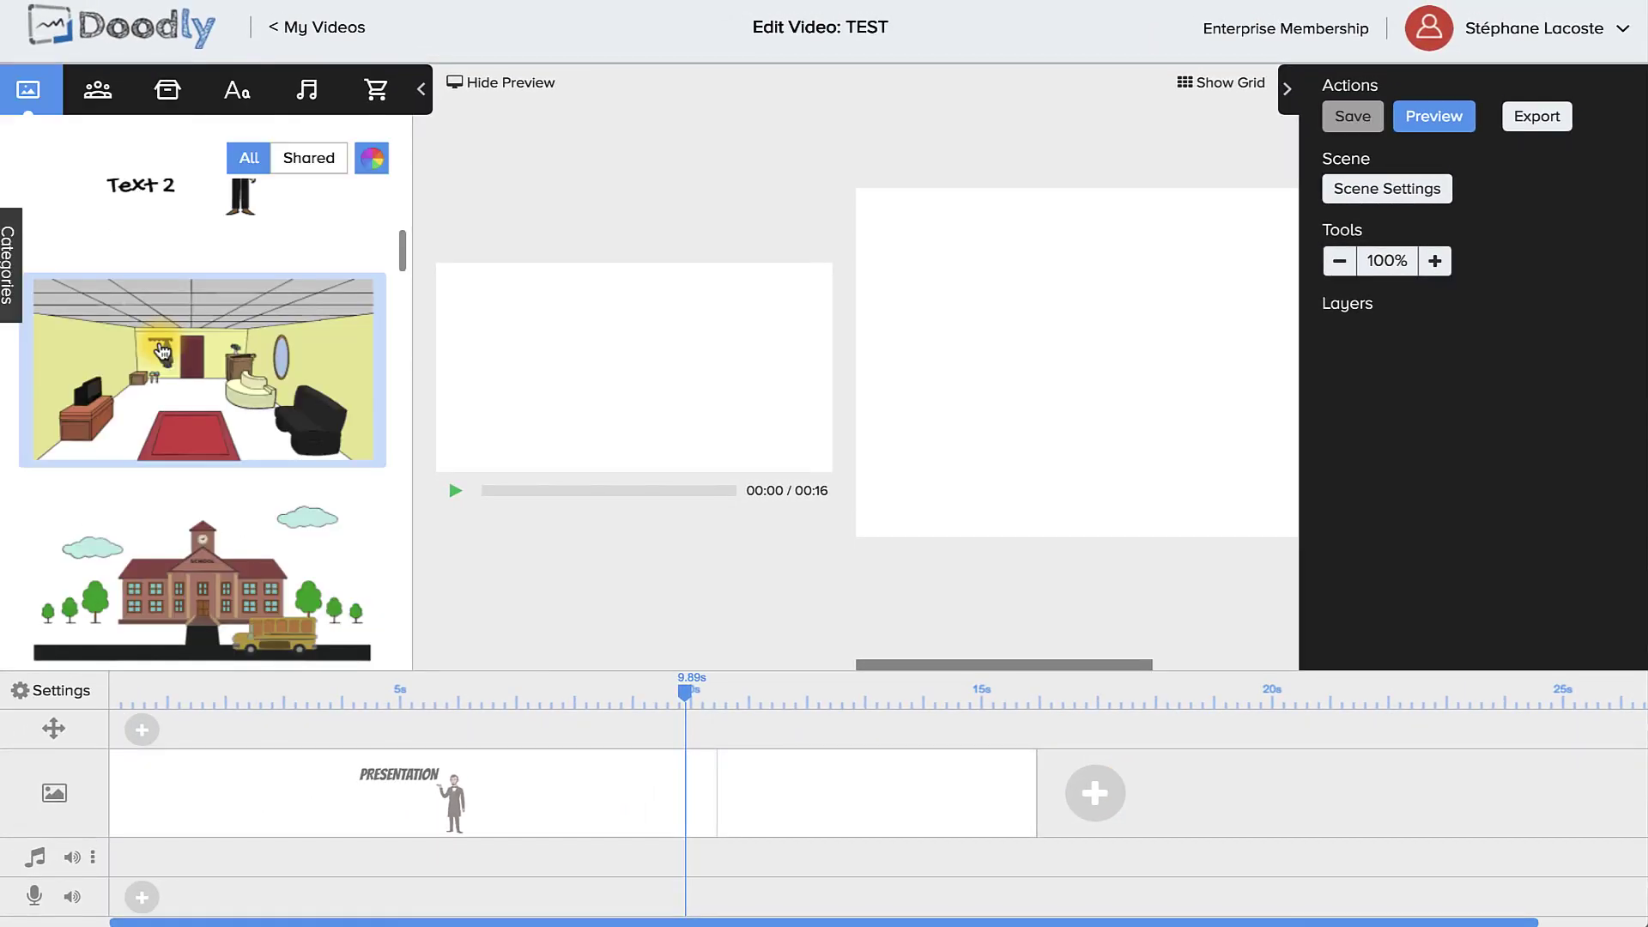
drag(160, 347, 1092, 375)
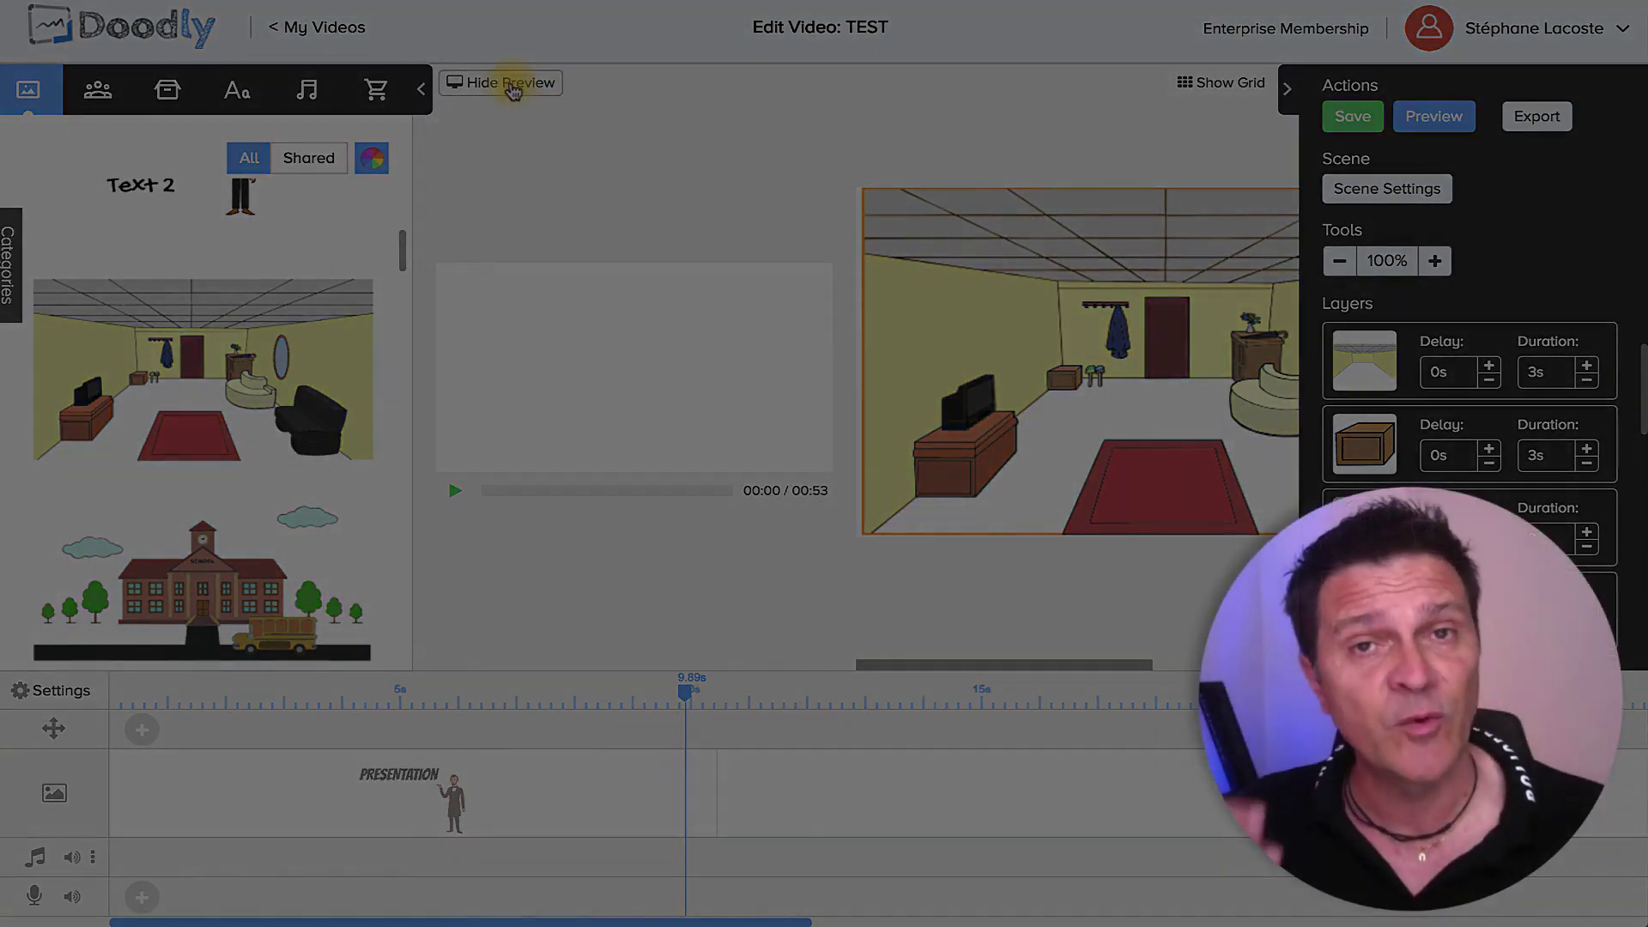
click(512, 86)
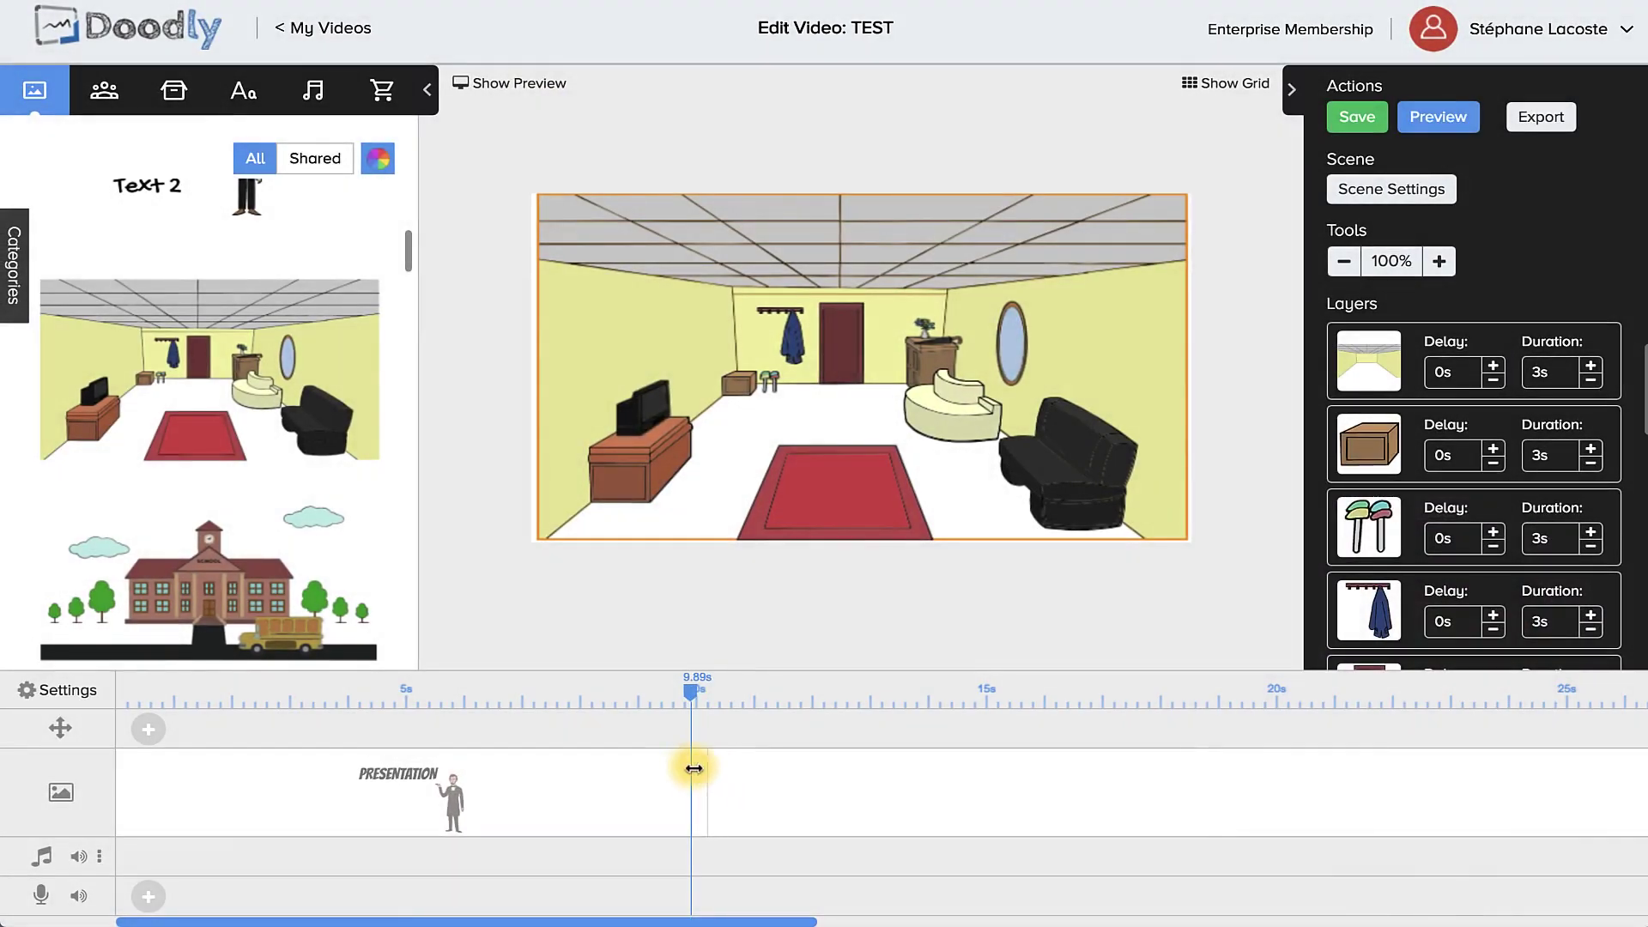
Step: Shorten the PRESENTATION scene on the timeline to about 4.5 s, and play the preview from near the start into the living room scene
drag(671, 772, 647, 721)
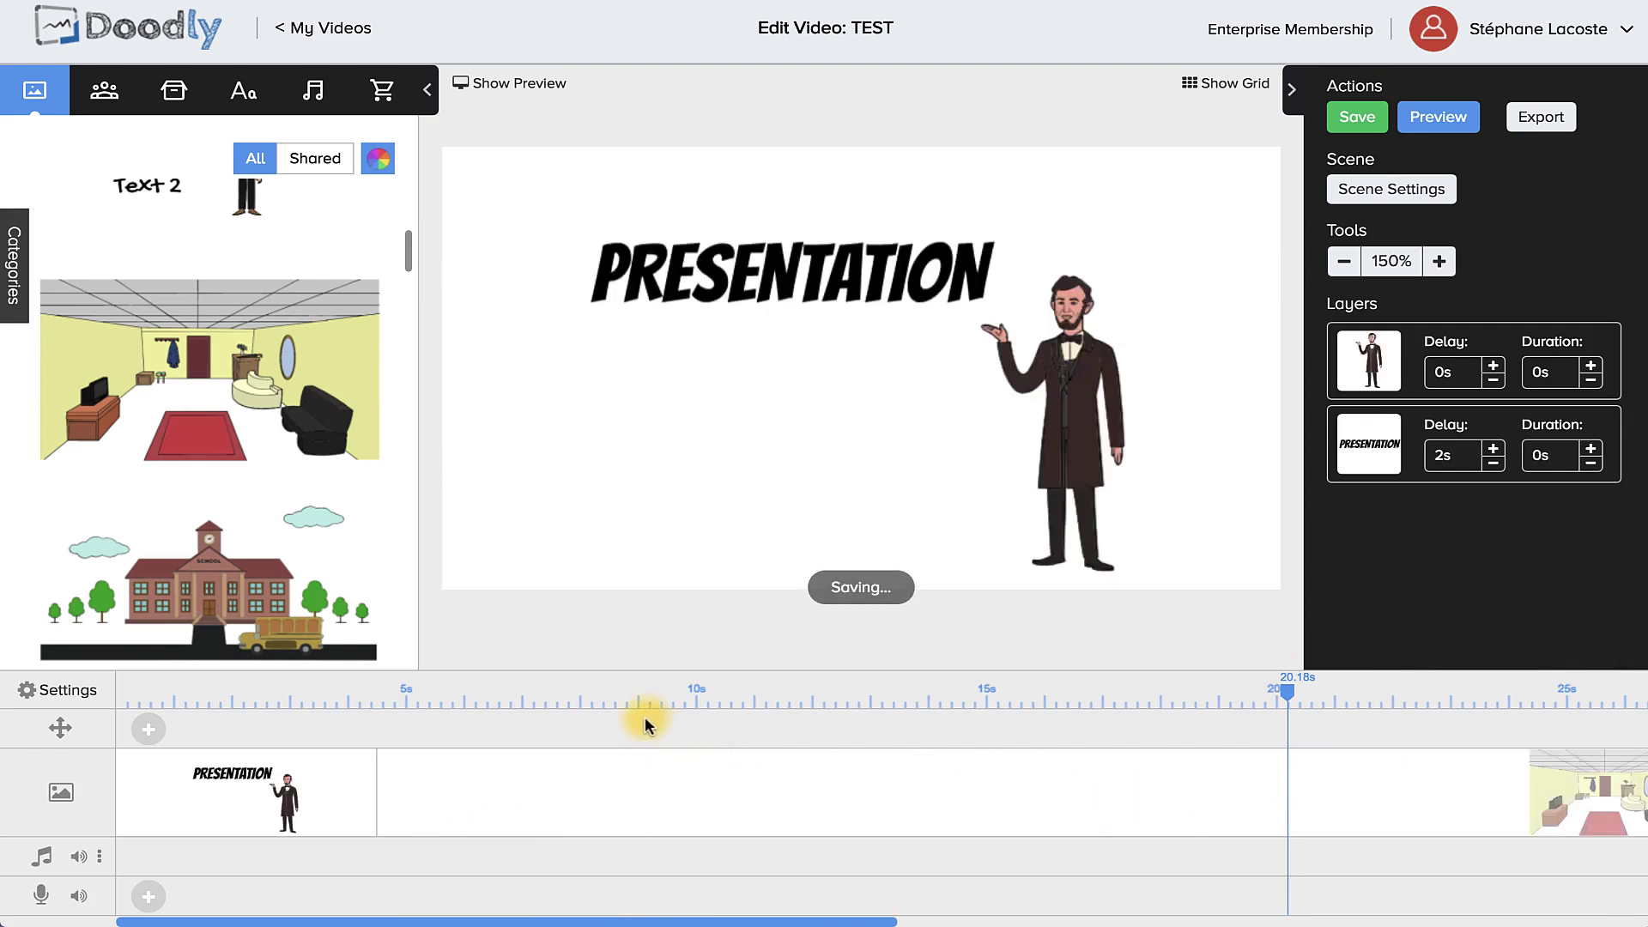
drag(367, 765, 214, 766)
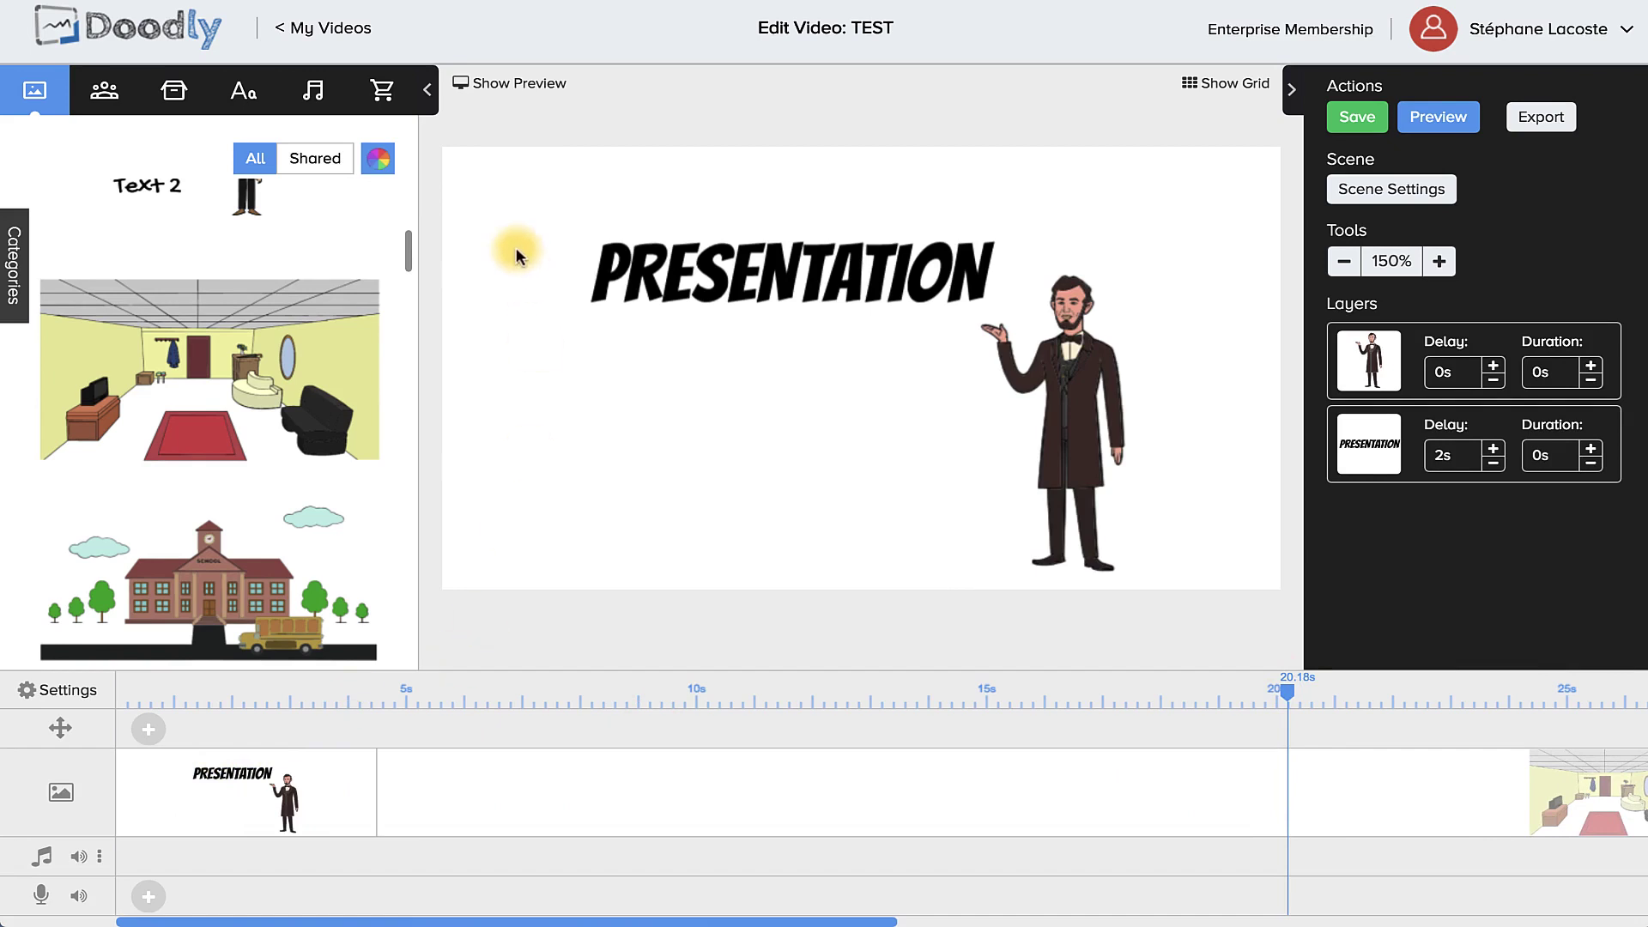
click(539, 89)
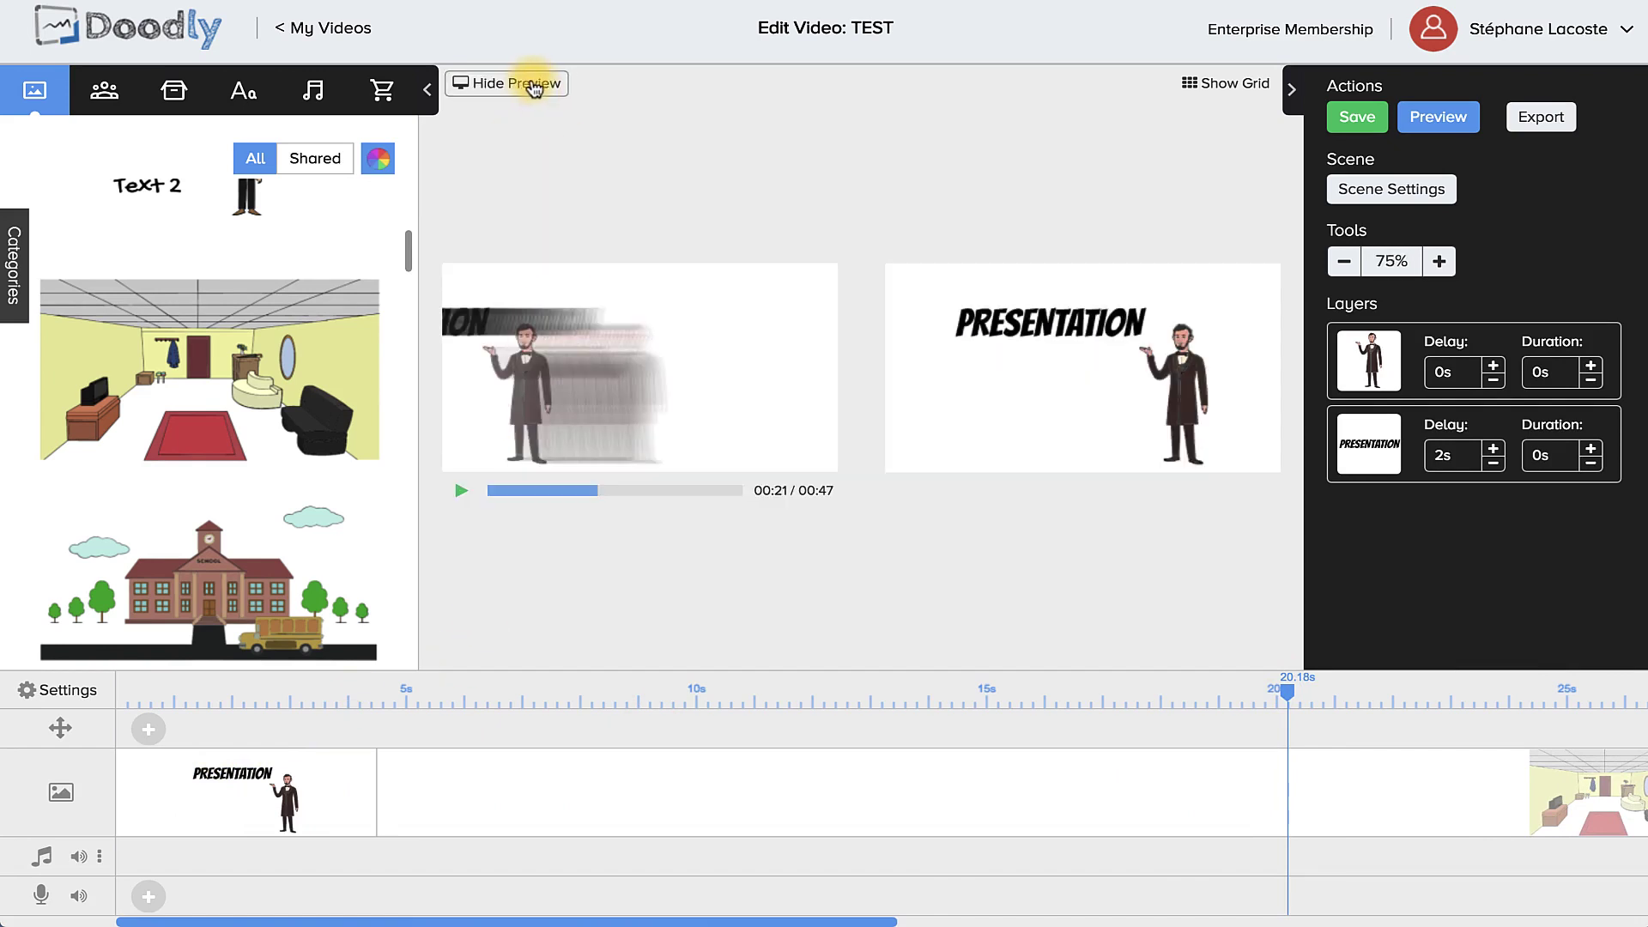
click(490, 492)
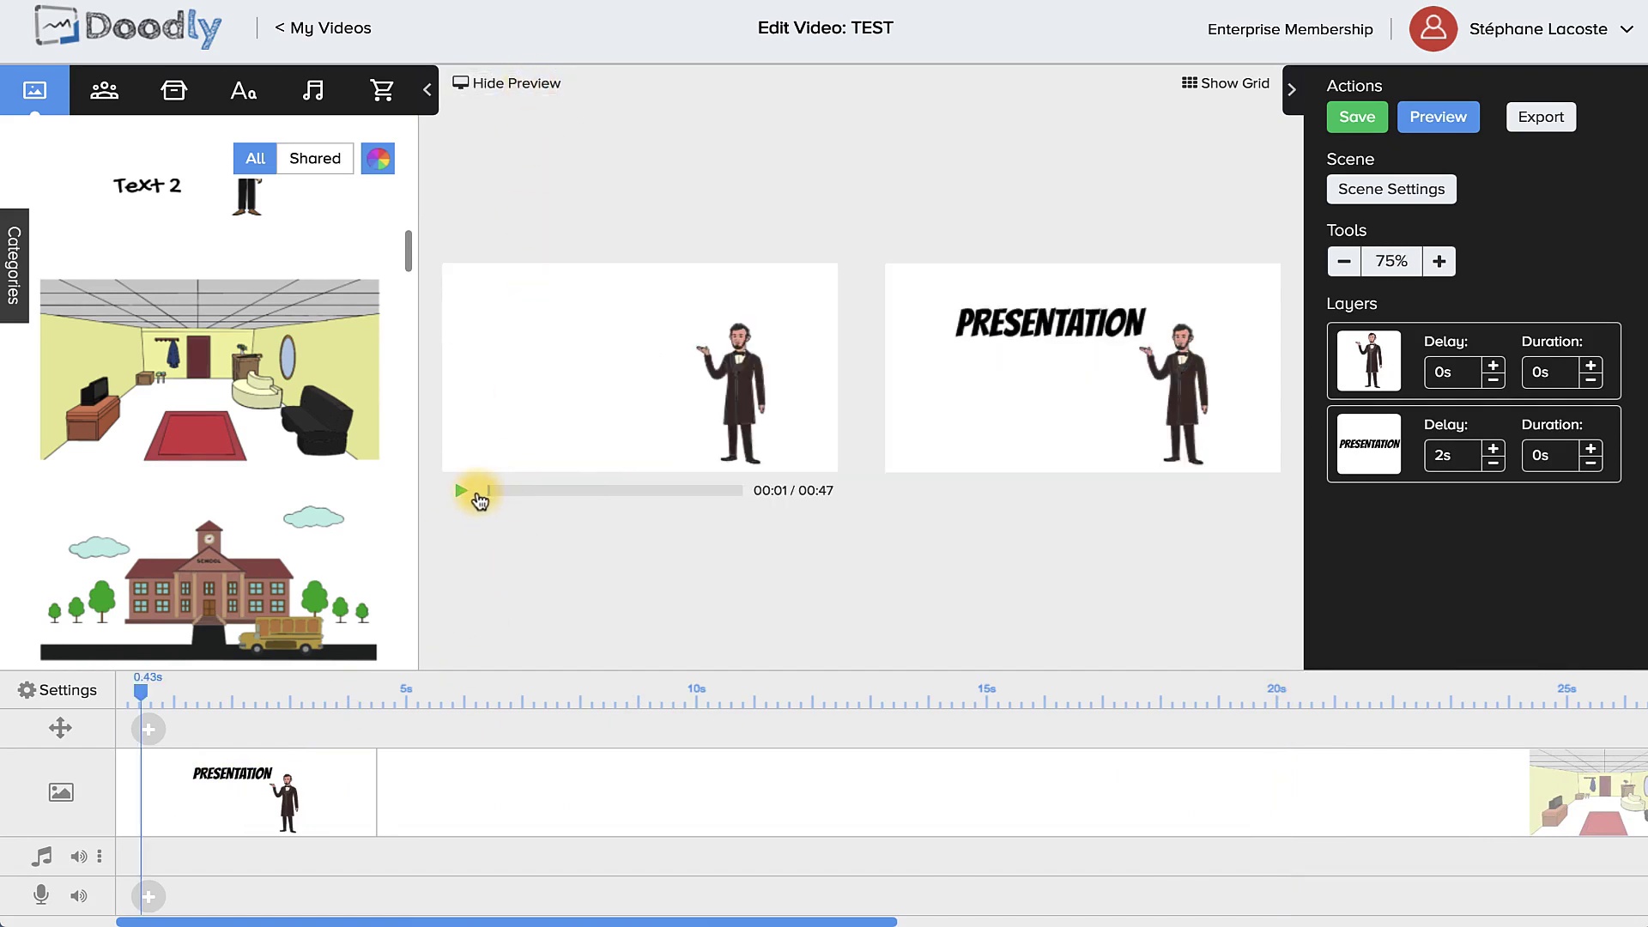
click(461, 490)
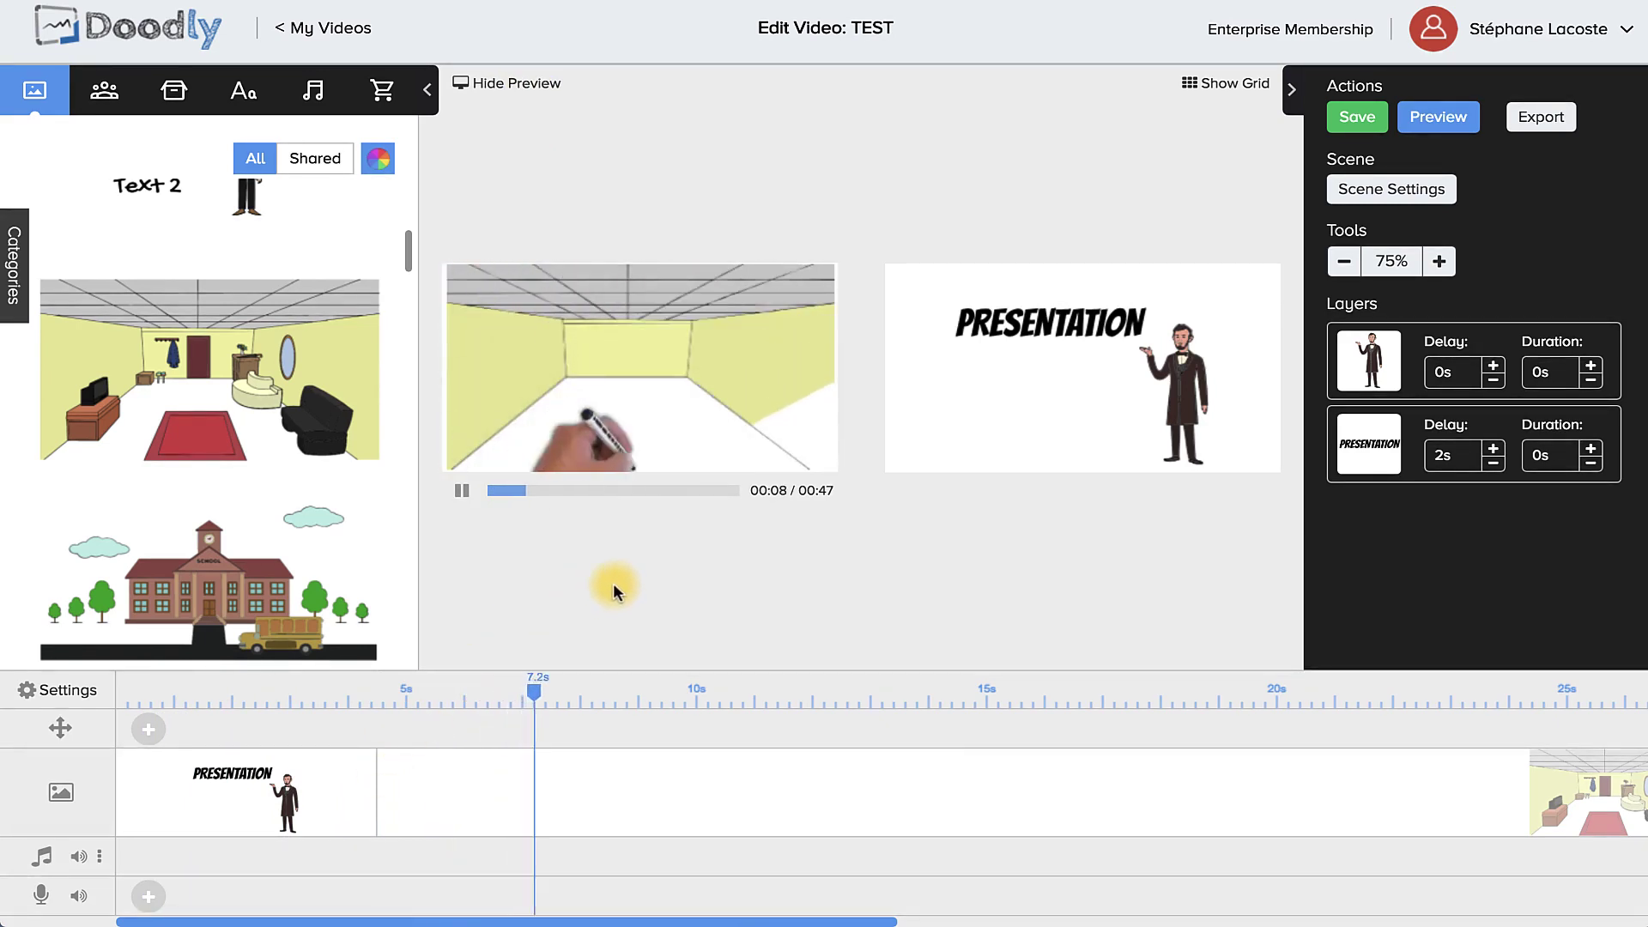
click(463, 492)
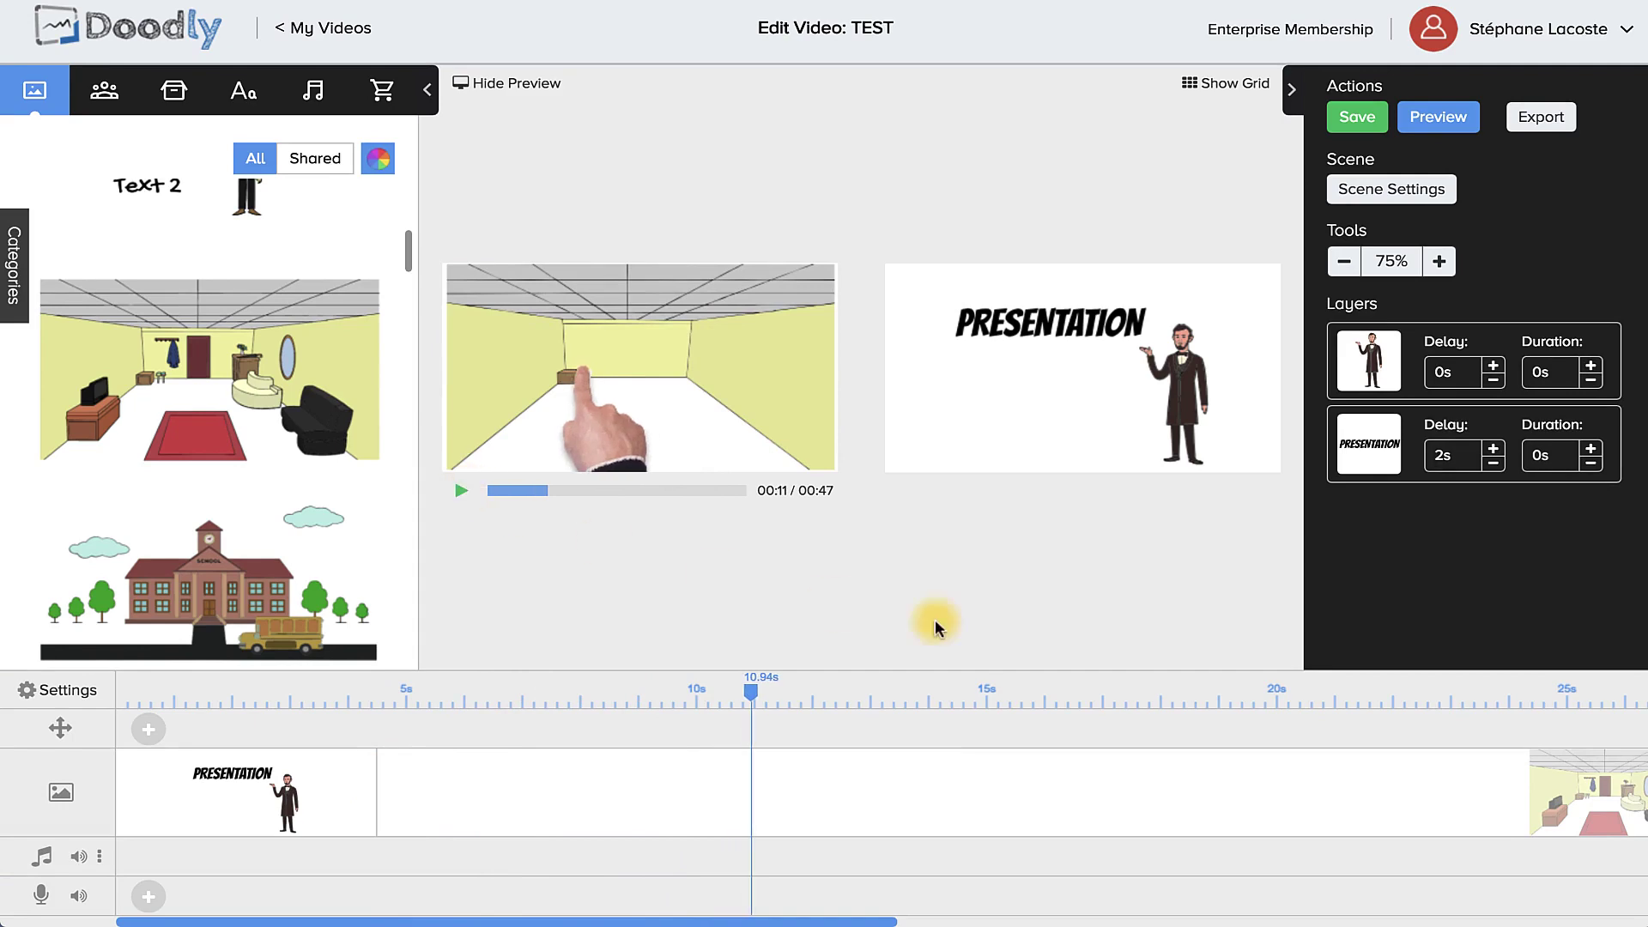
Step: Select the living room scene on the timeline and review the delay and duration of its layers
click(1545, 776)
click(1259, 525)
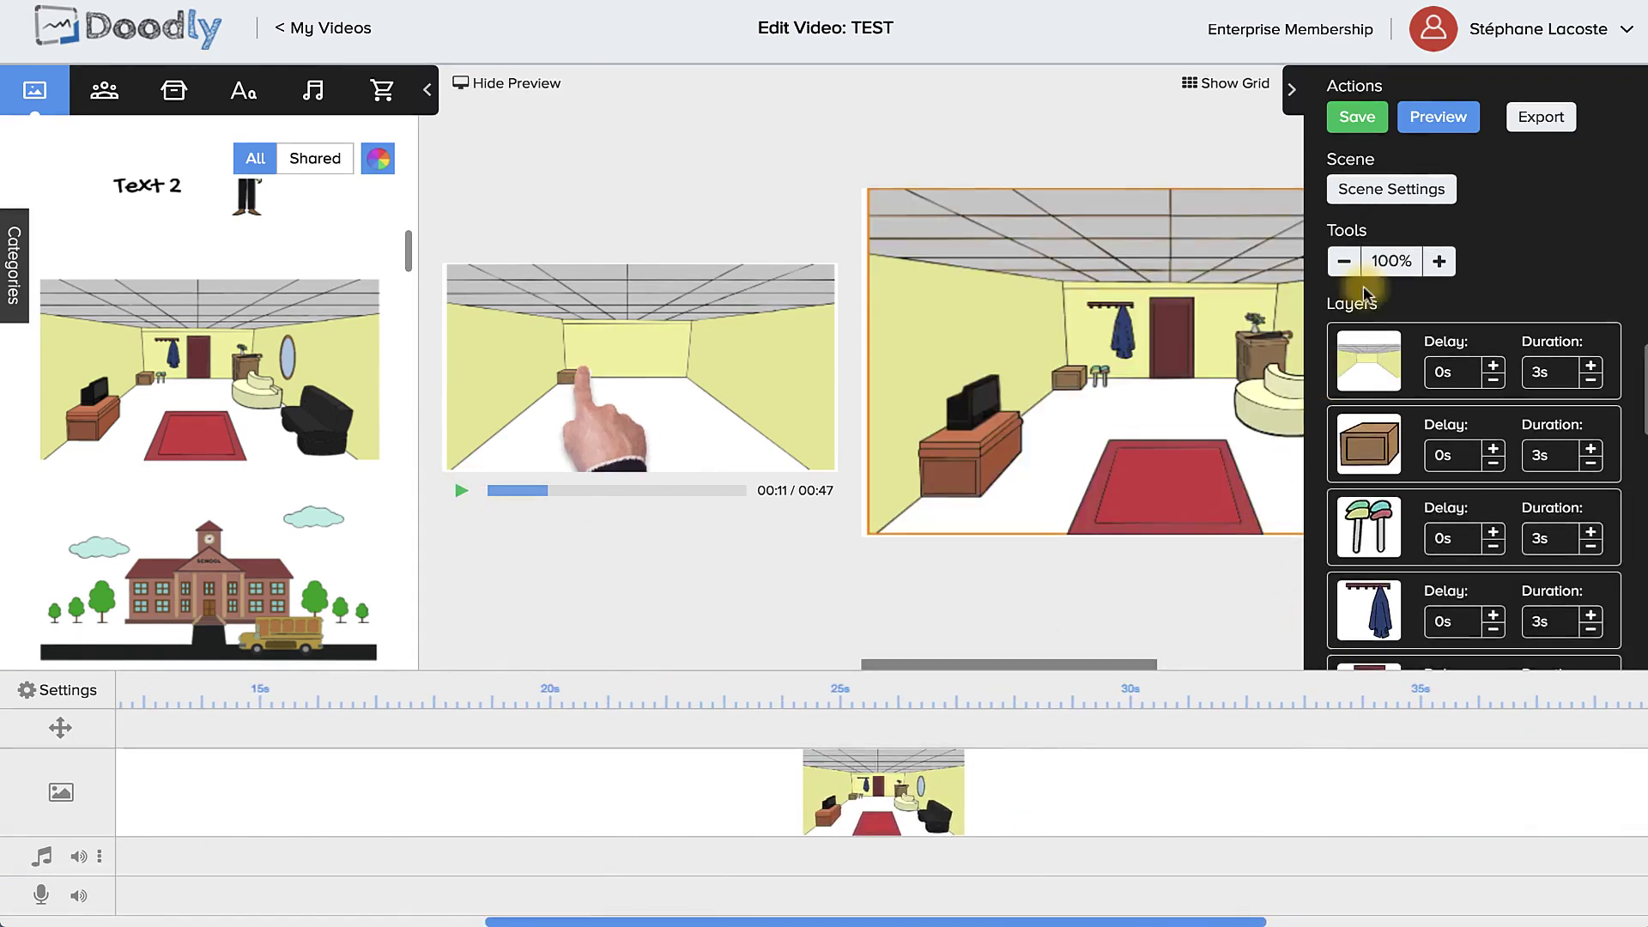
scroll(1426, 402, down, 3)
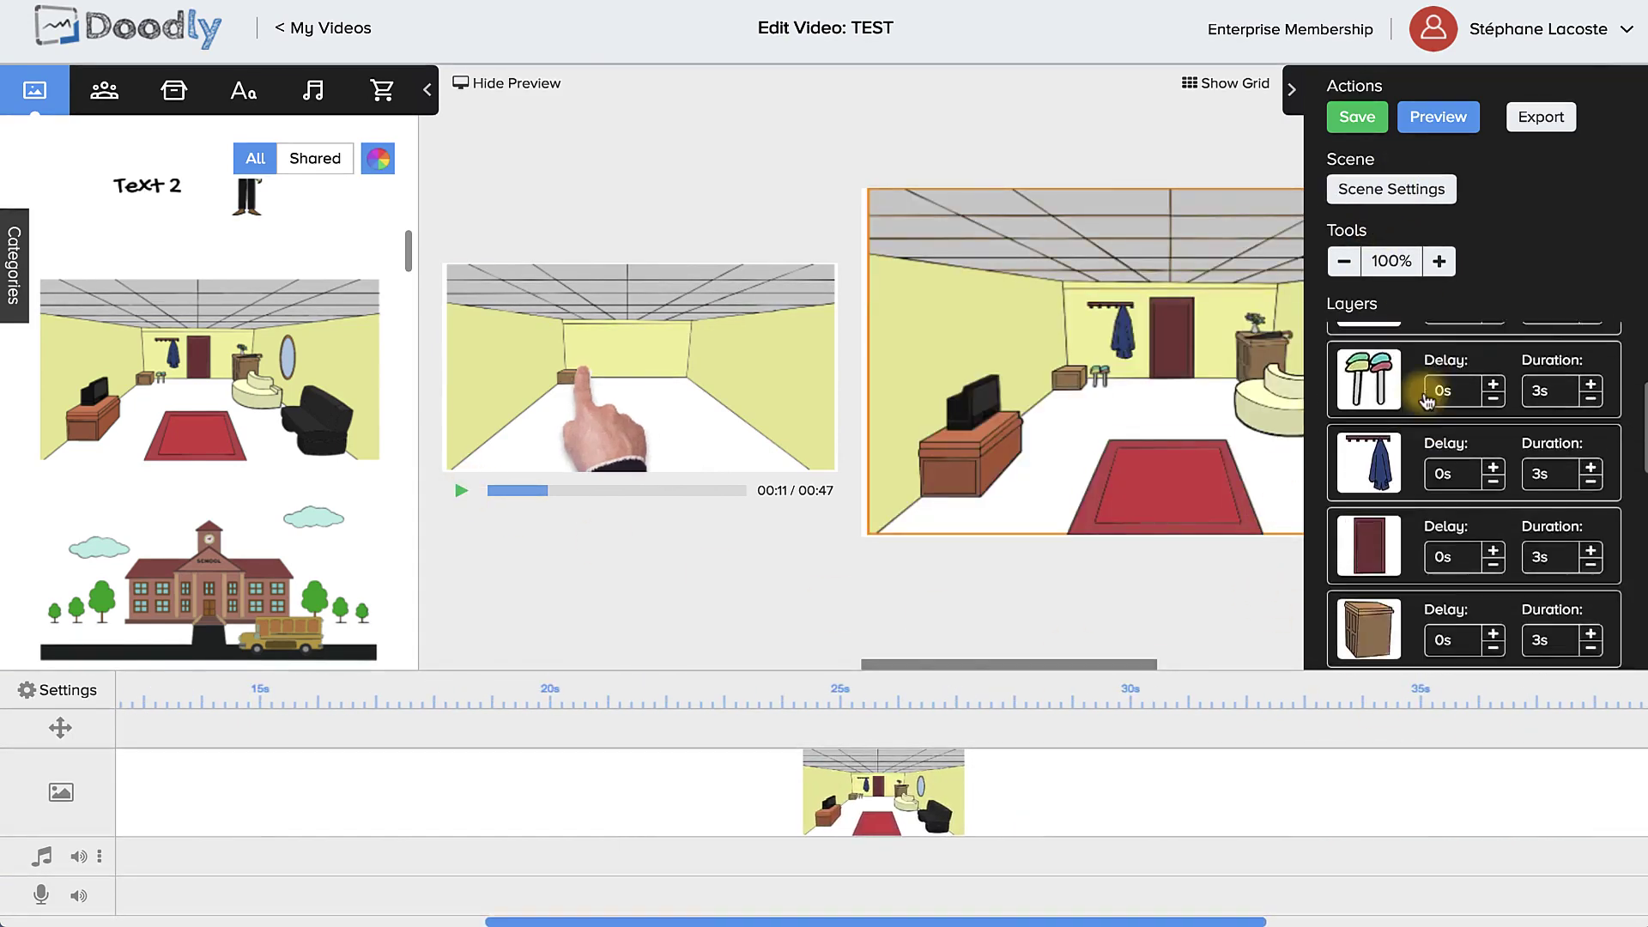
scroll(1549, 437, down, 2)
scroll(1554, 547, down, 5)
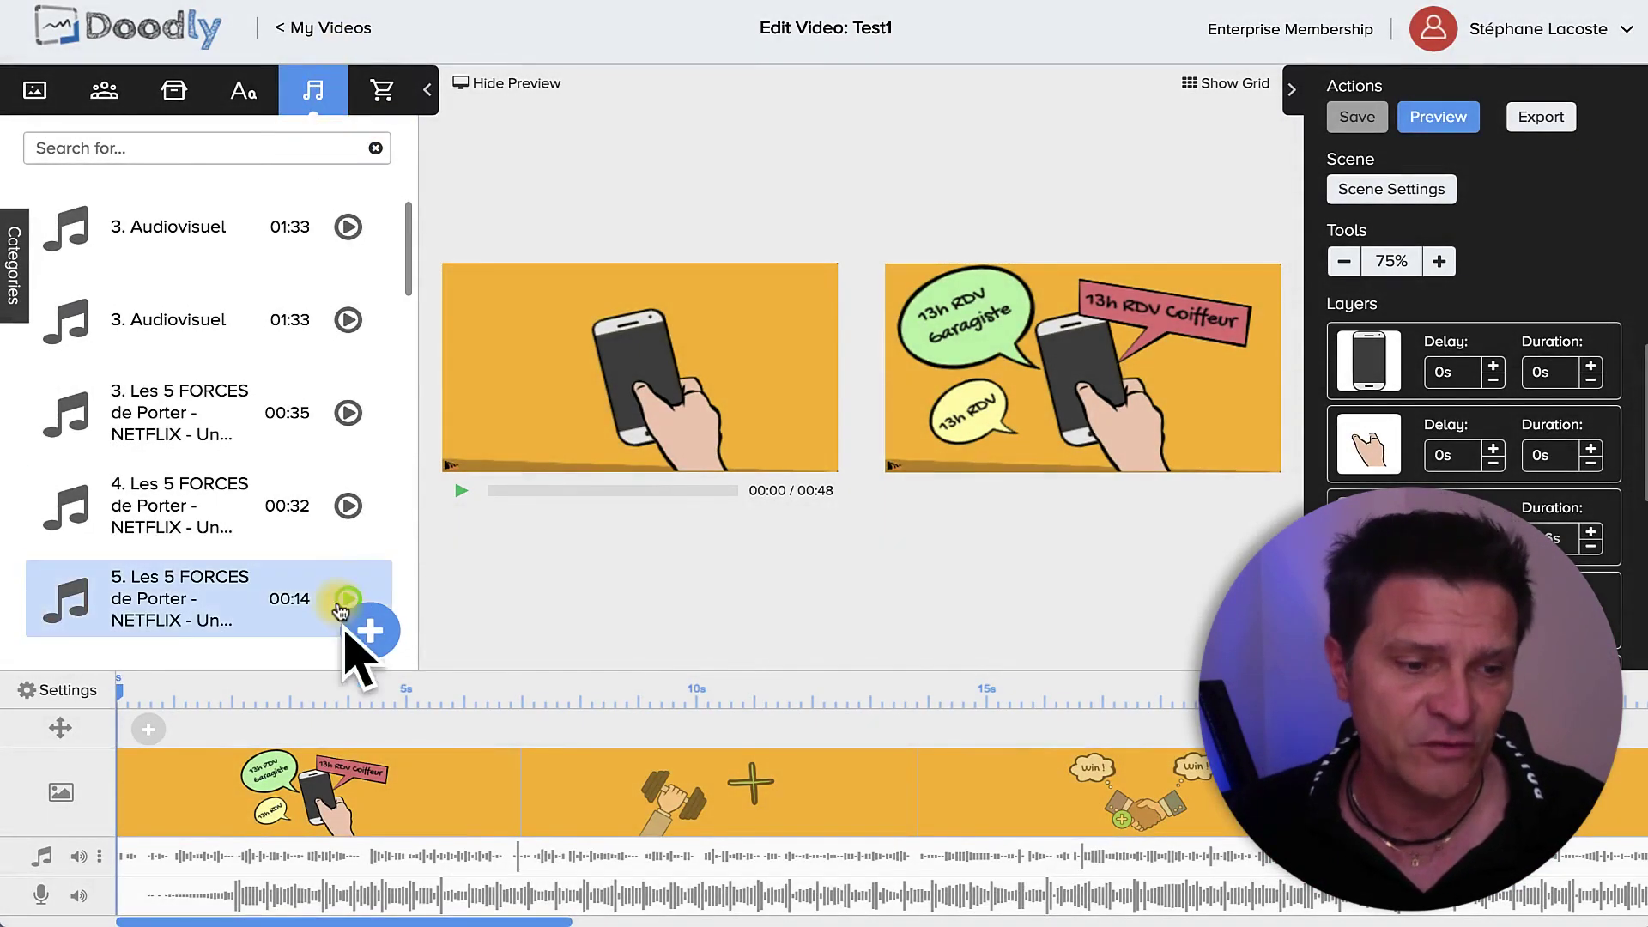
Step: Browse the audio tracks in the sound library of the Test1 video, including the option for adding a track
click(367, 635)
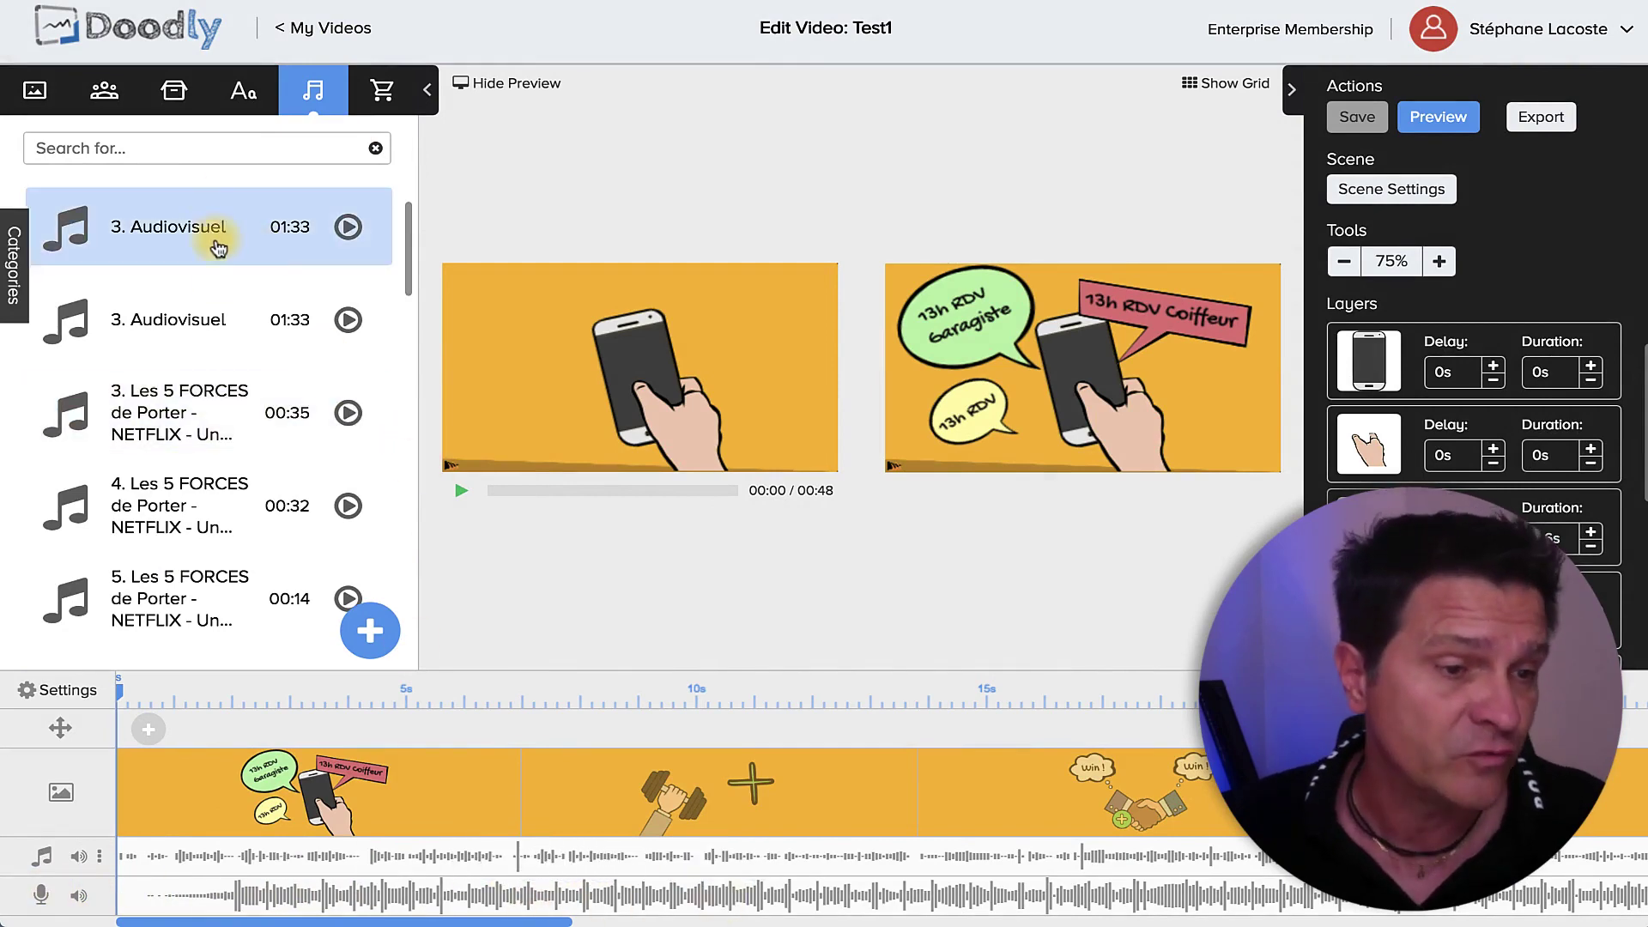
scroll(210, 511, down, 1)
scroll(210, 519, down, 3)
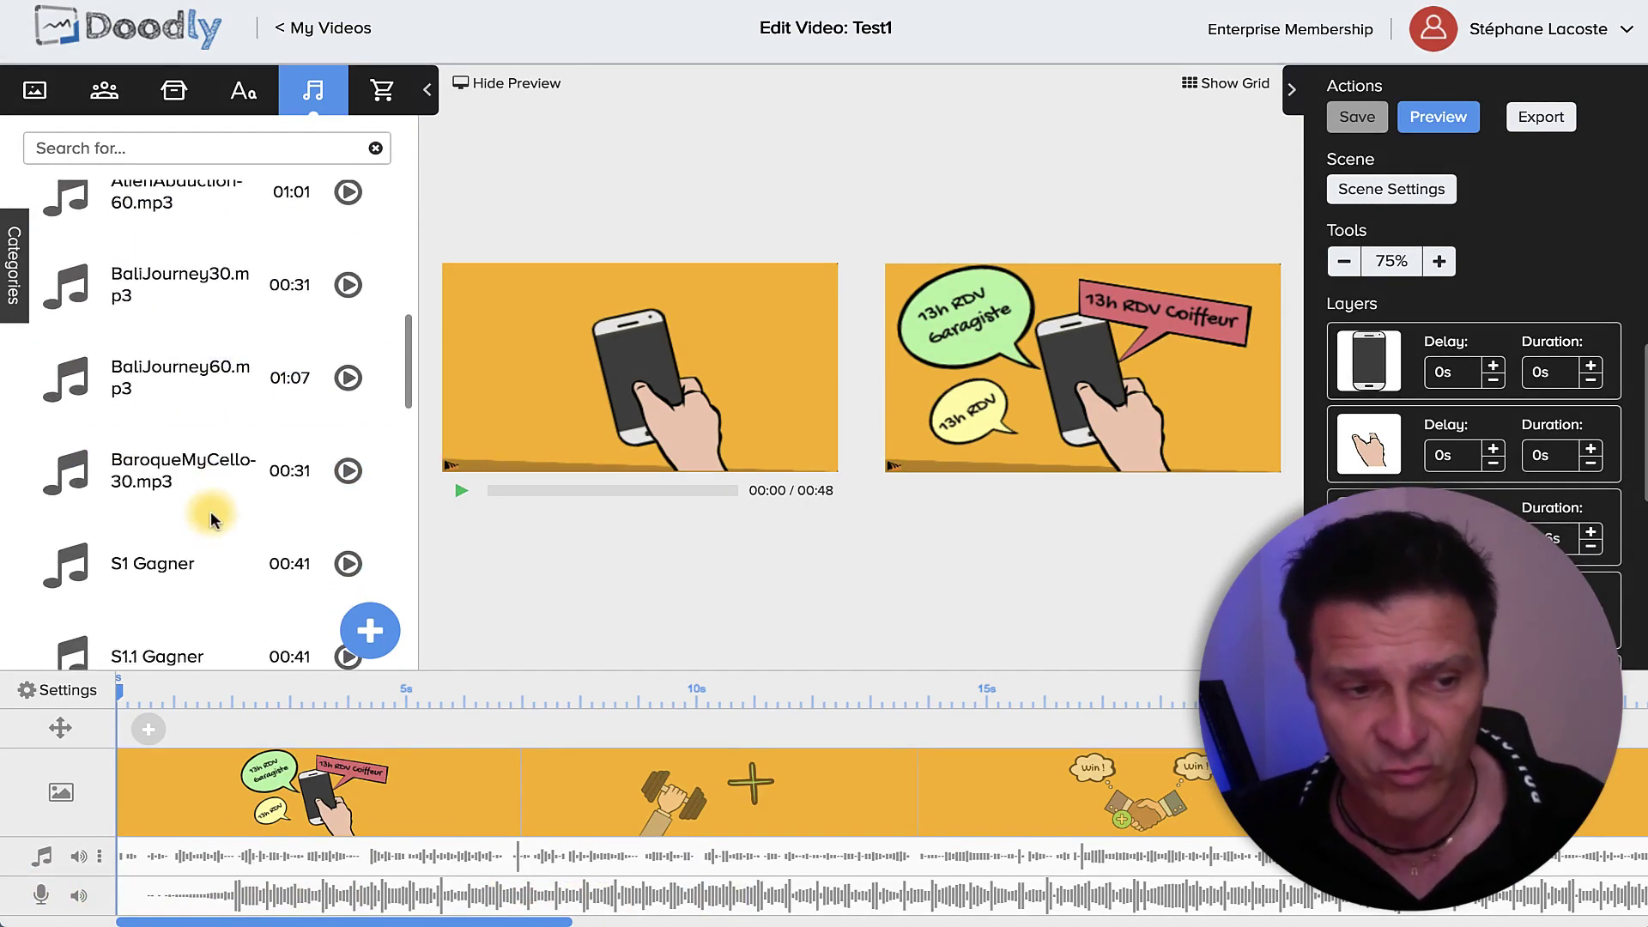
scroll(212, 519, up, 4)
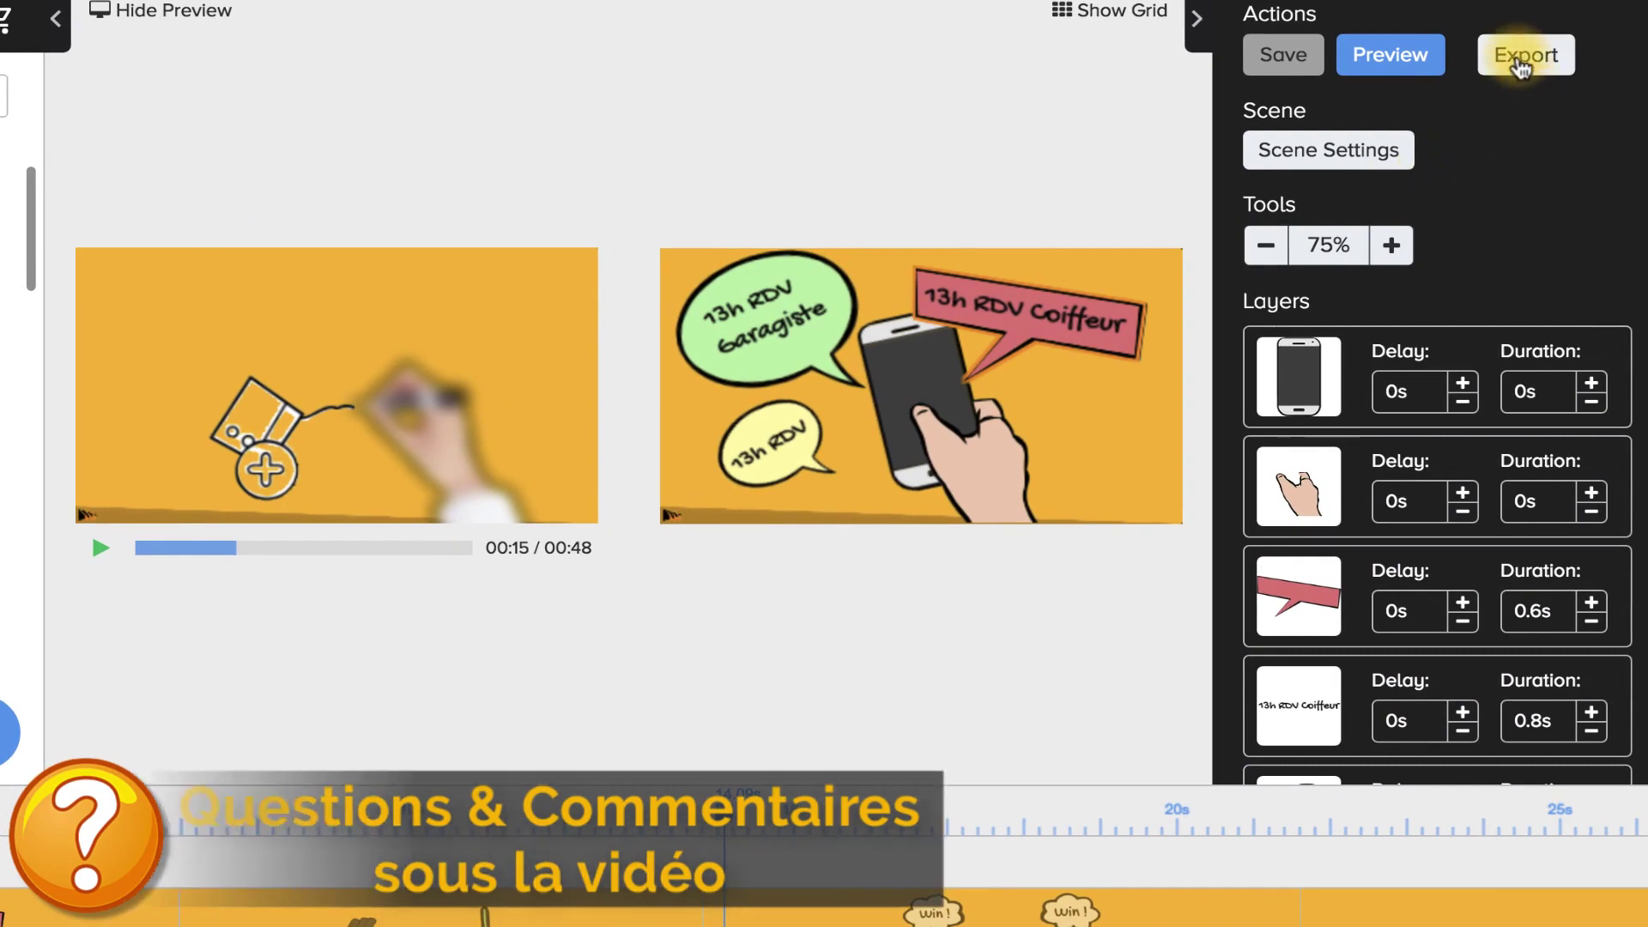
Step: Review the export settings and available resolutions for the Test1 video without exporting it
click(1521, 60)
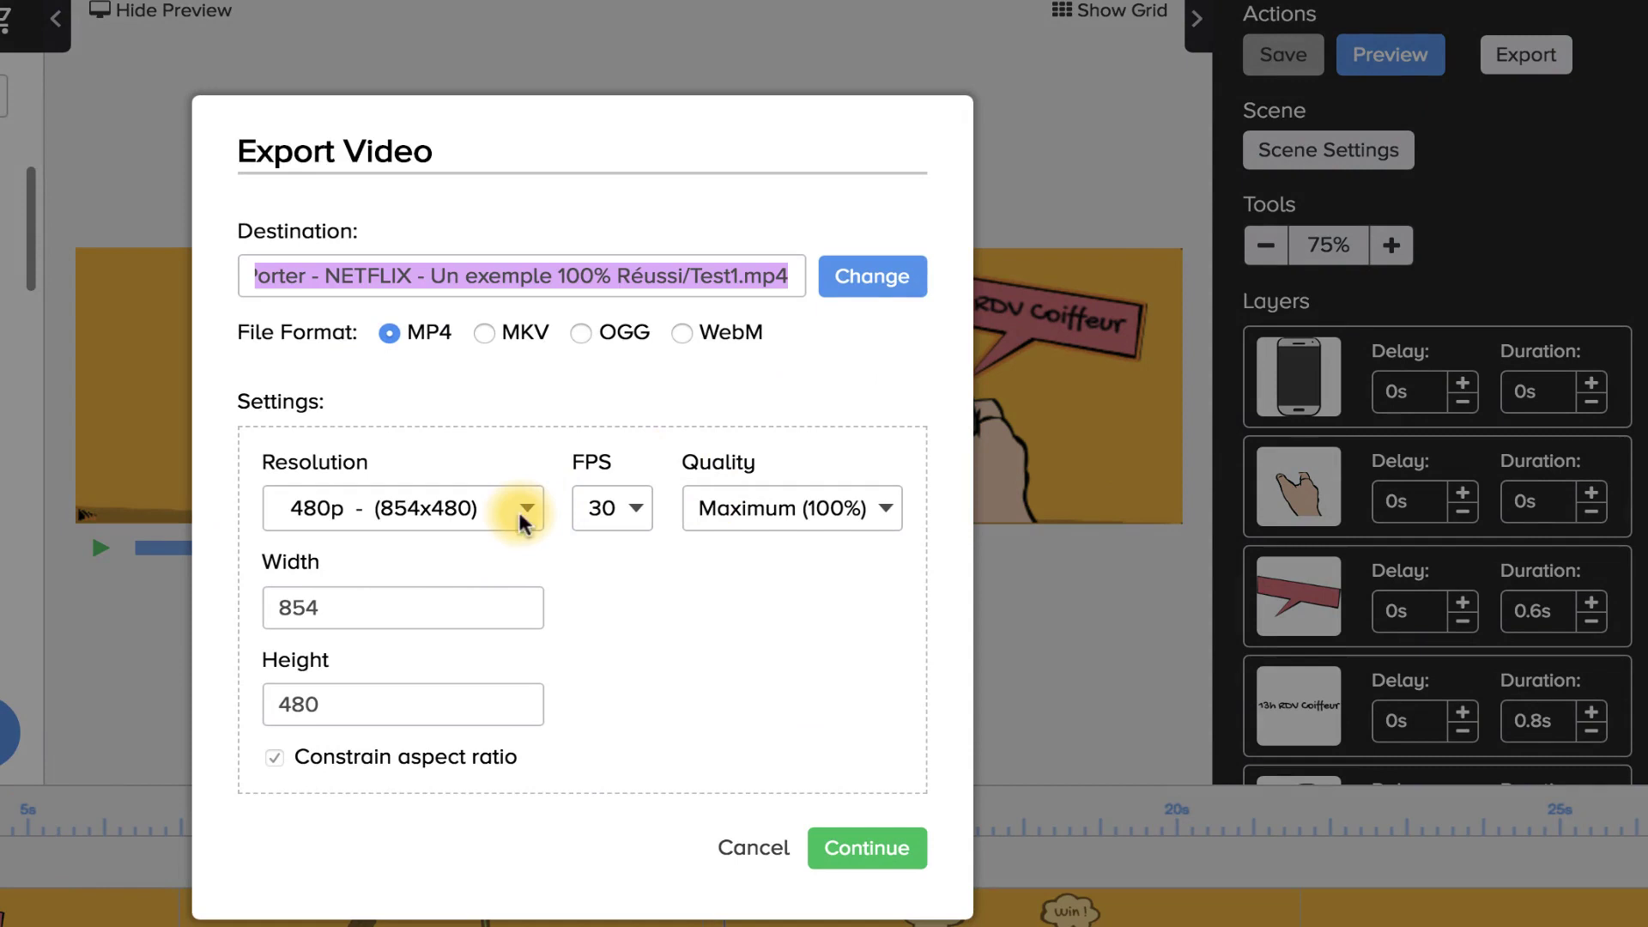
click(485, 519)
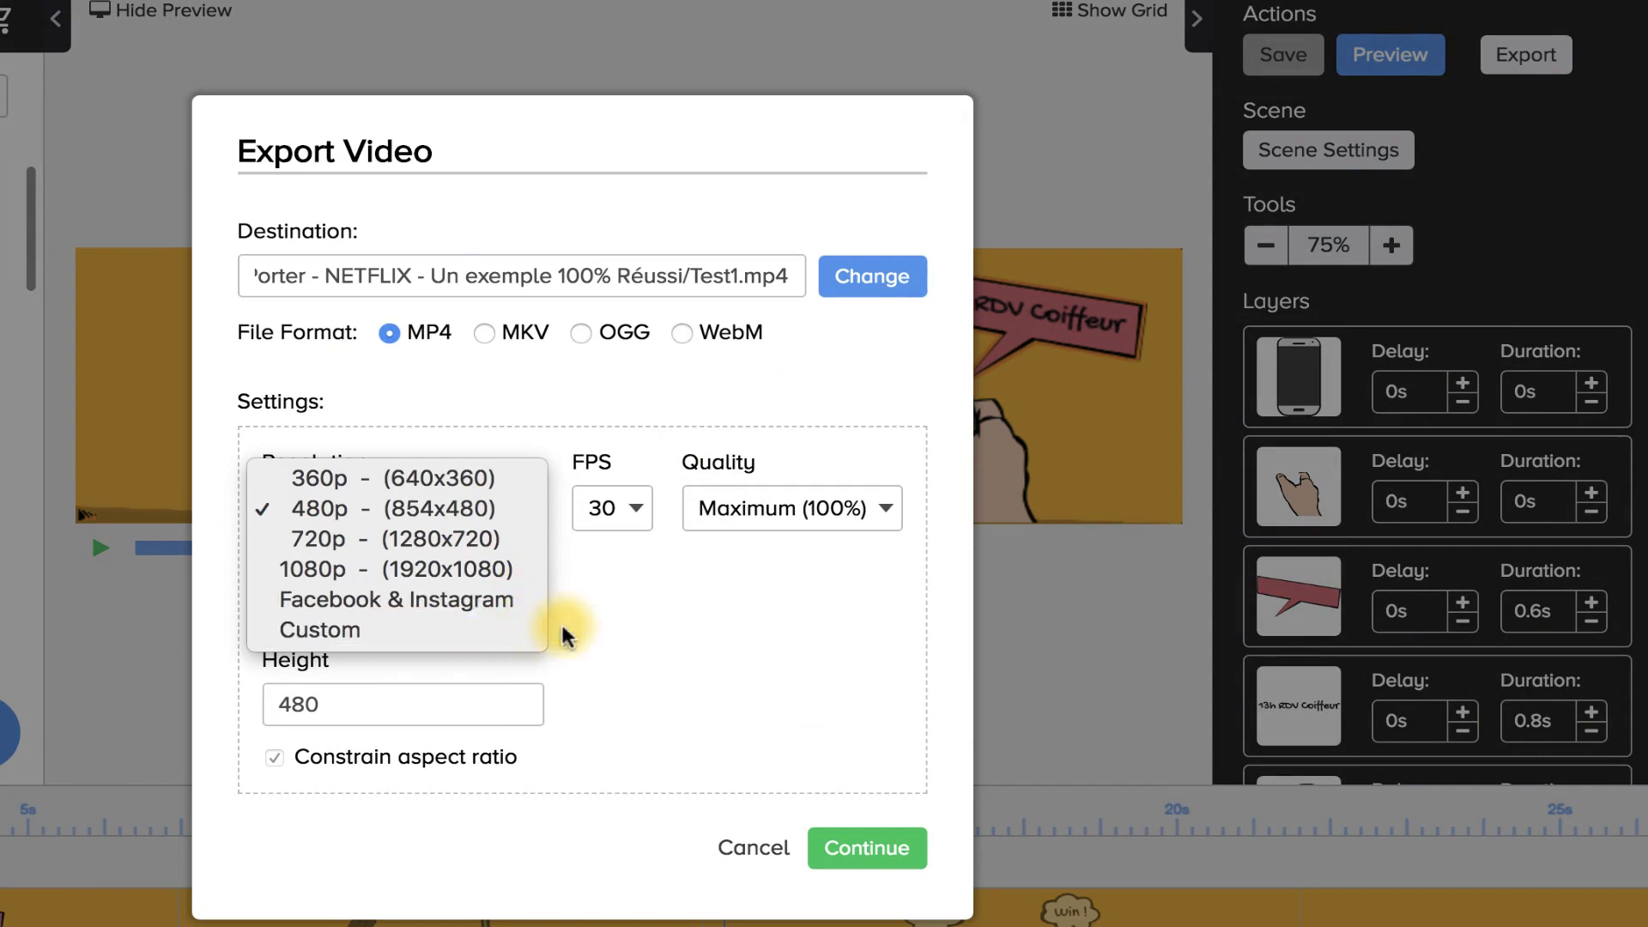
click(665, 623)
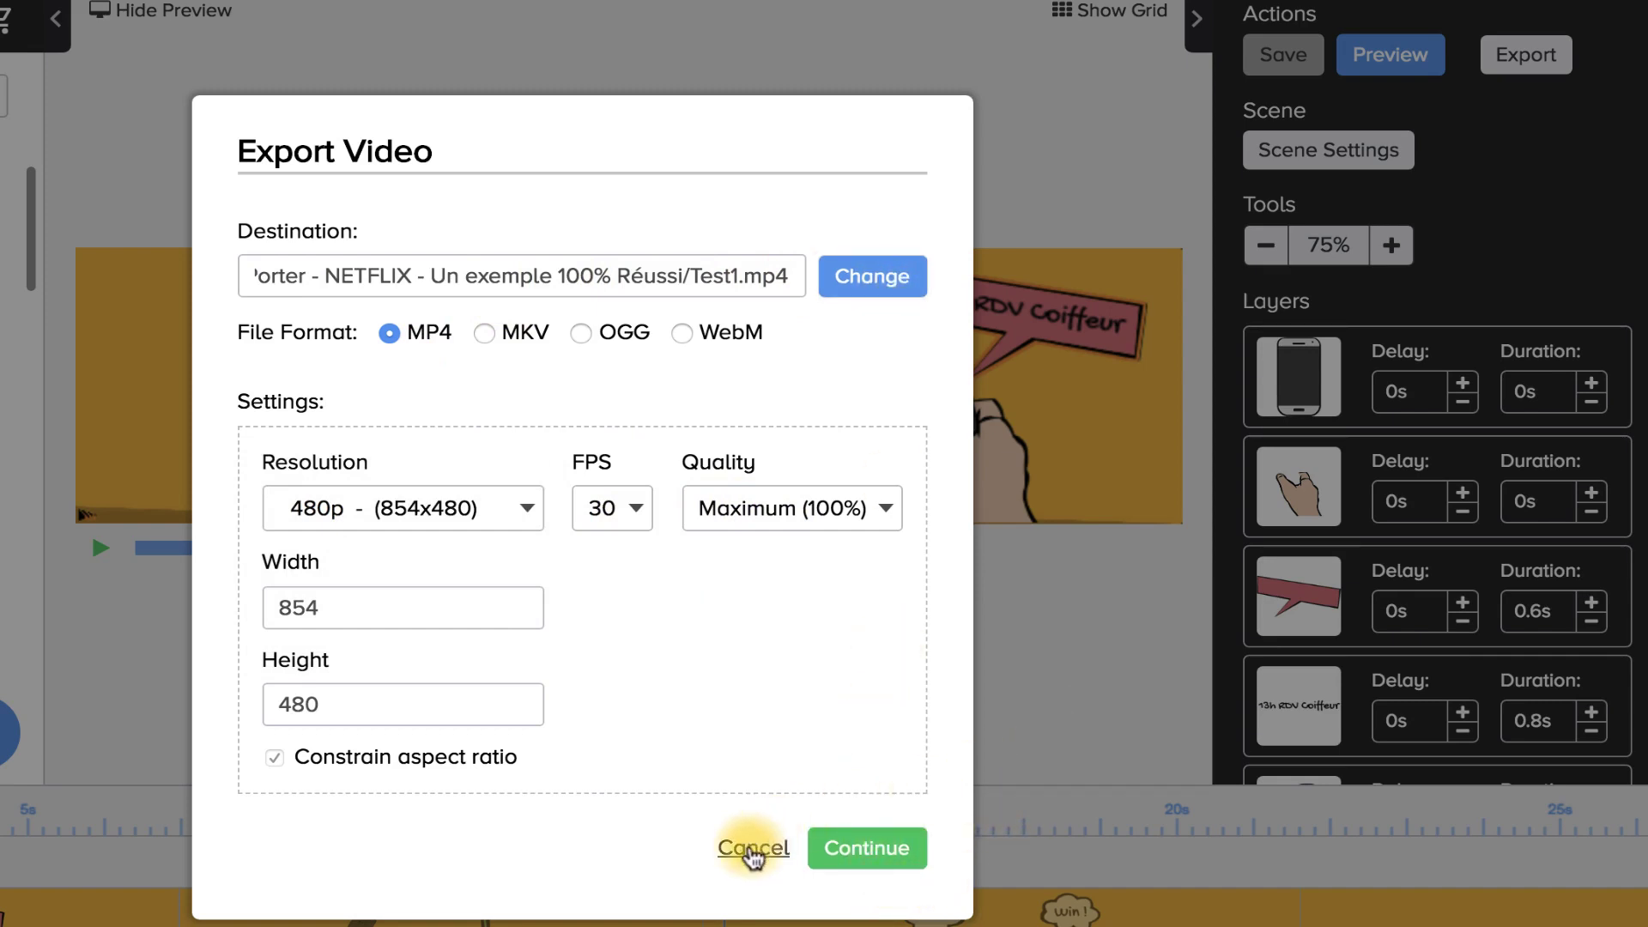
click(751, 850)
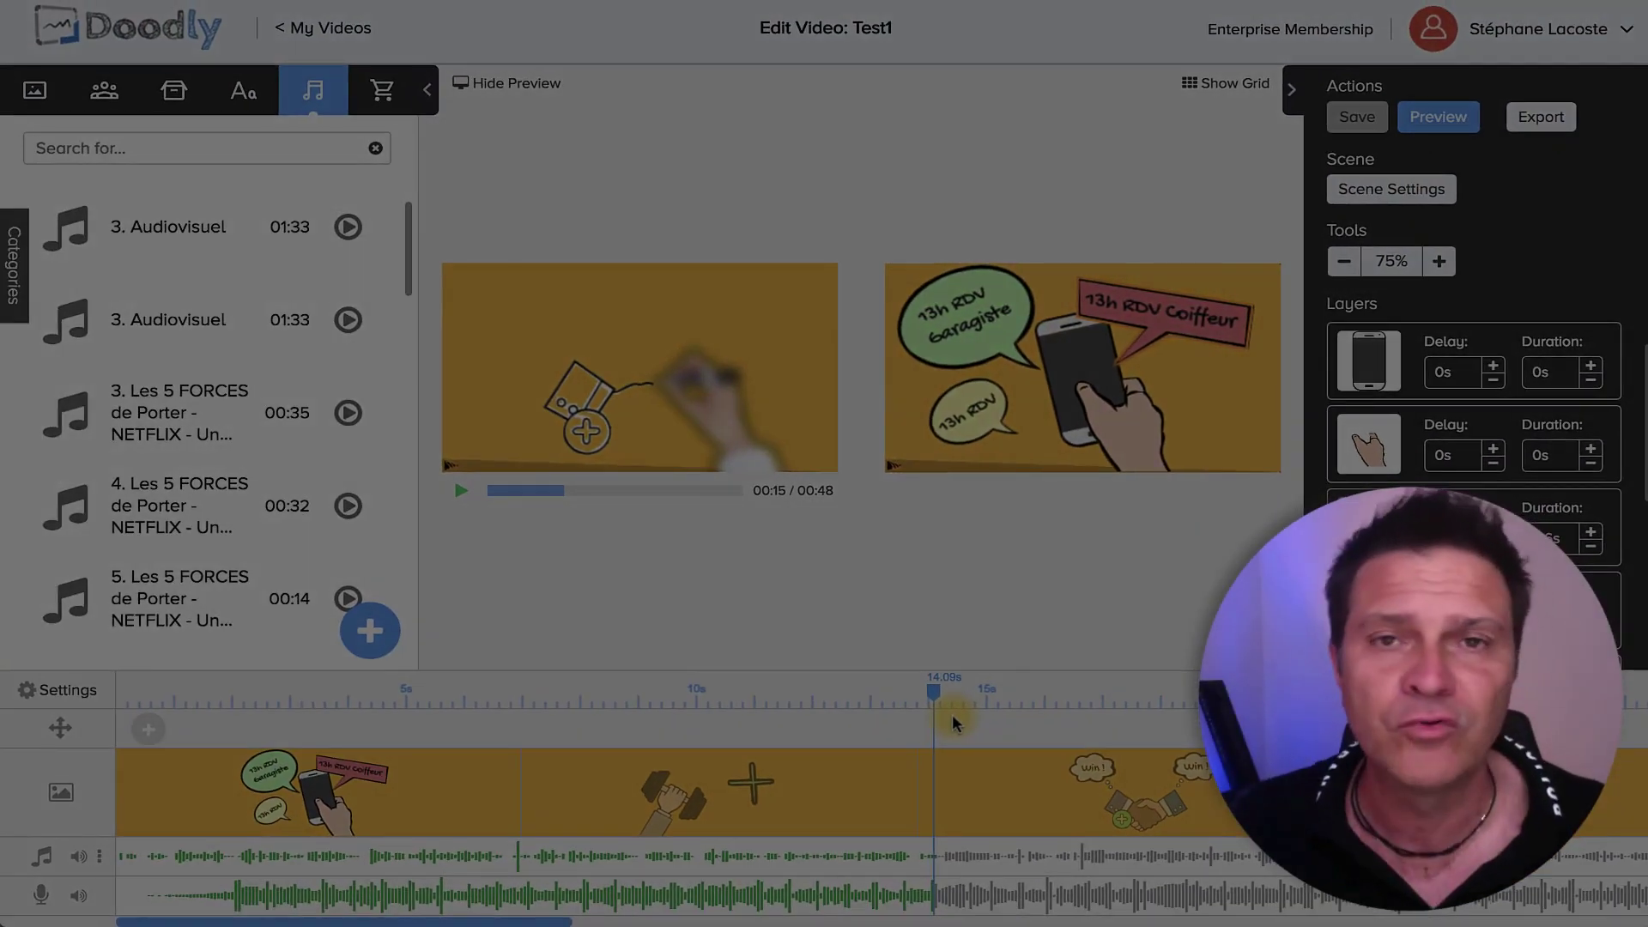